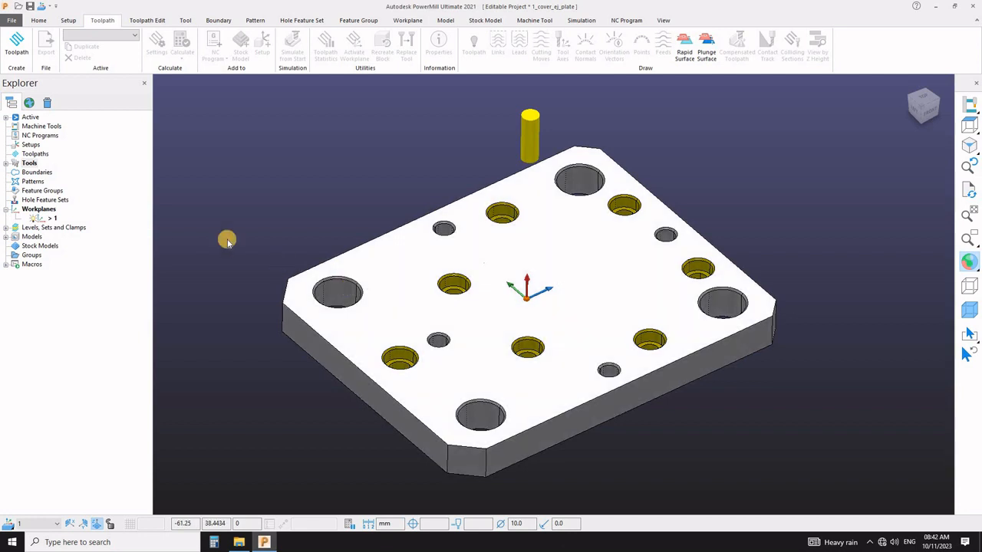
Create a user-defined boundary from the selected top face of the plate model, with a model tolerance of 0.01.
right_click(42, 173)
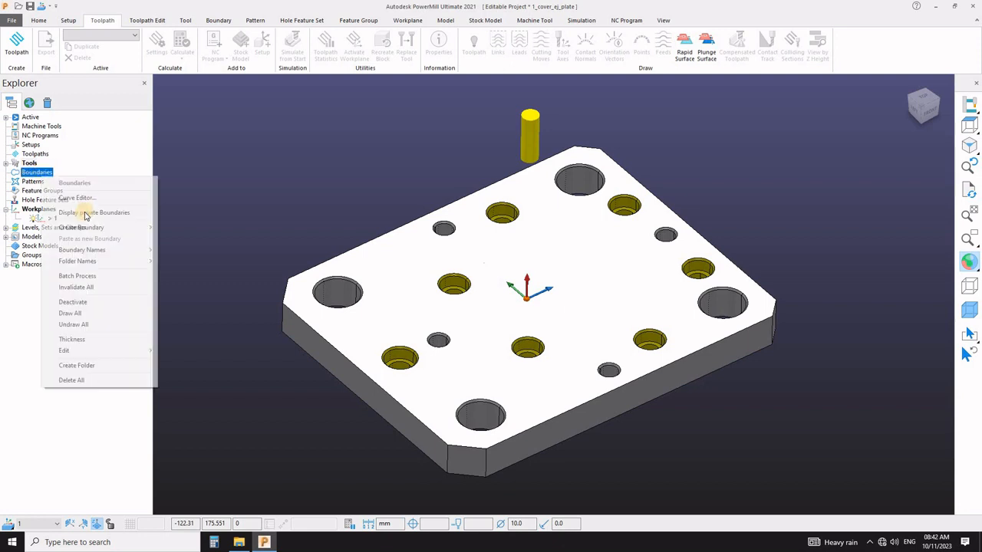
mouse_move(87, 228)
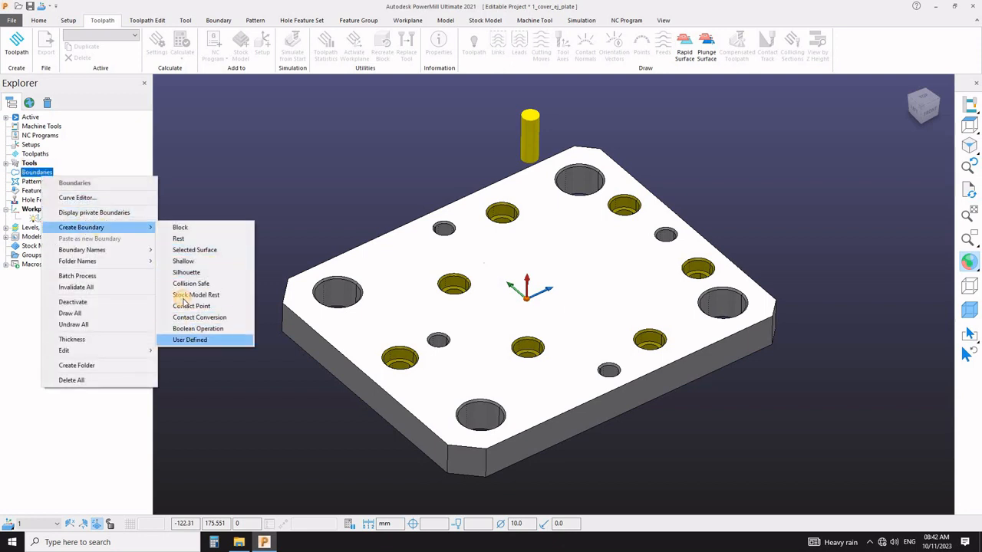
click(190, 340)
click(129, 262)
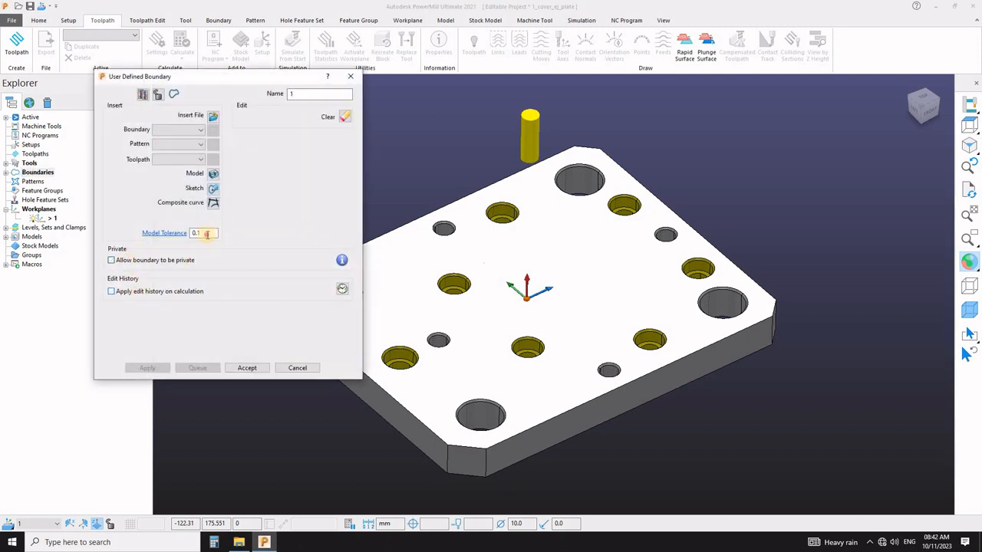
click(206, 233)
click(214, 174)
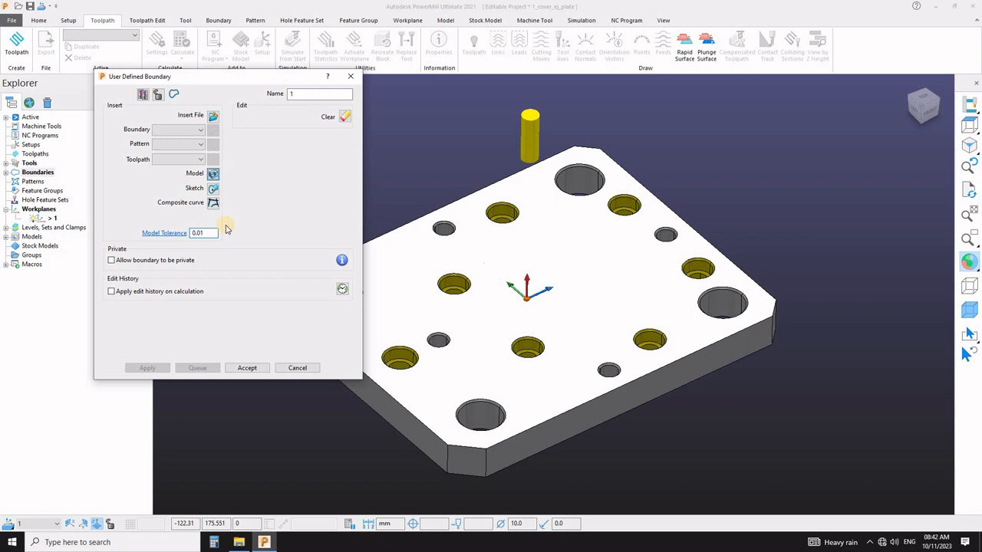
click(247, 369)
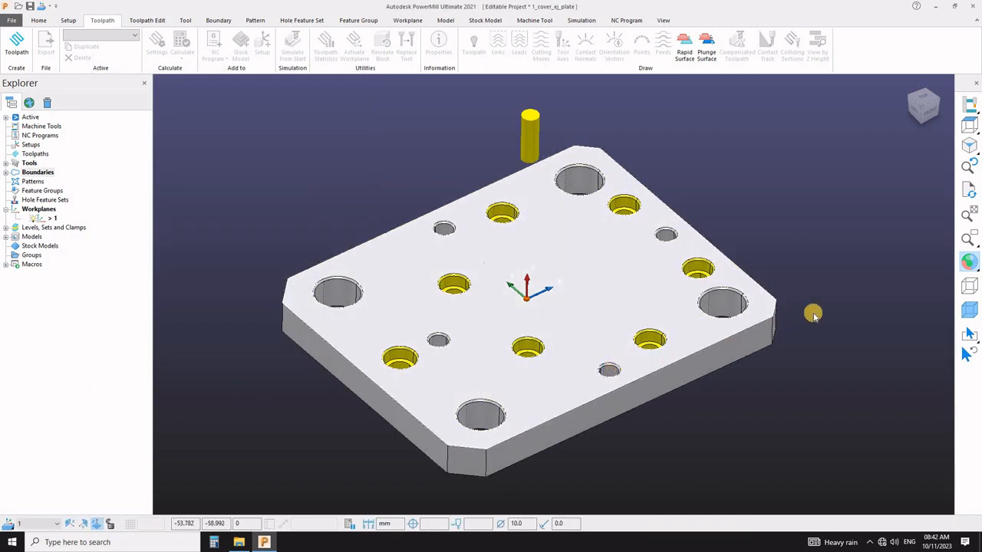
Remove the plate's outer contour from the boundary, keeping the hole curves.
click(969, 263)
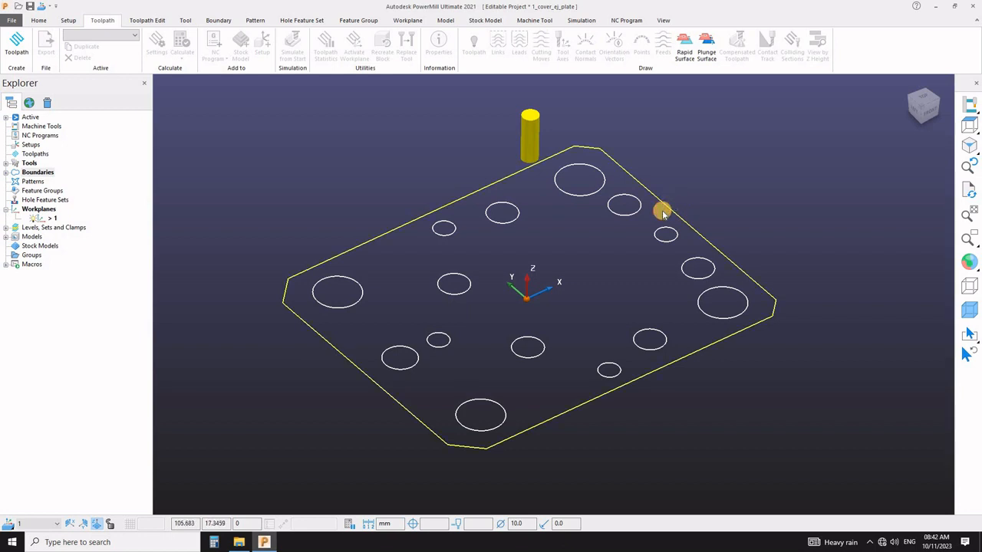
click(968, 263)
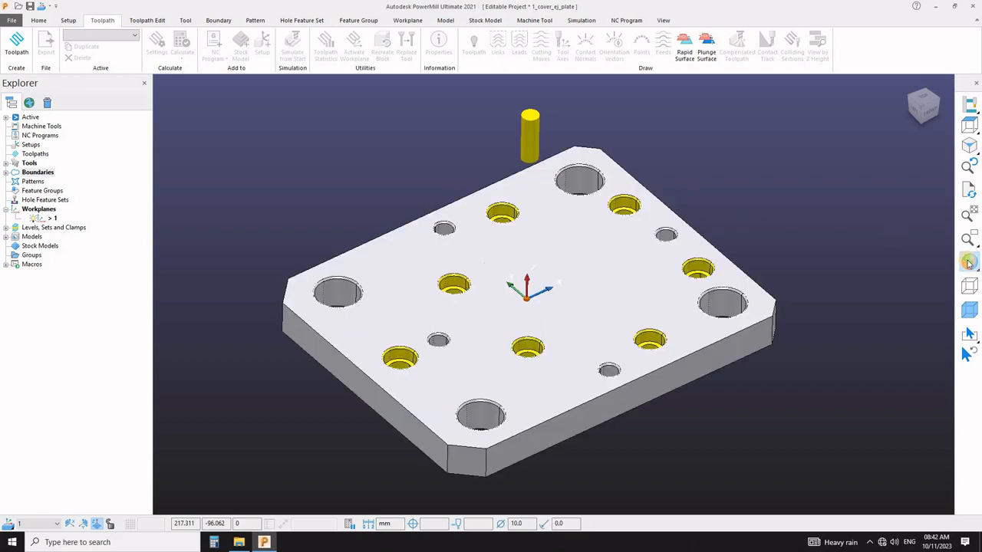
click(969, 263)
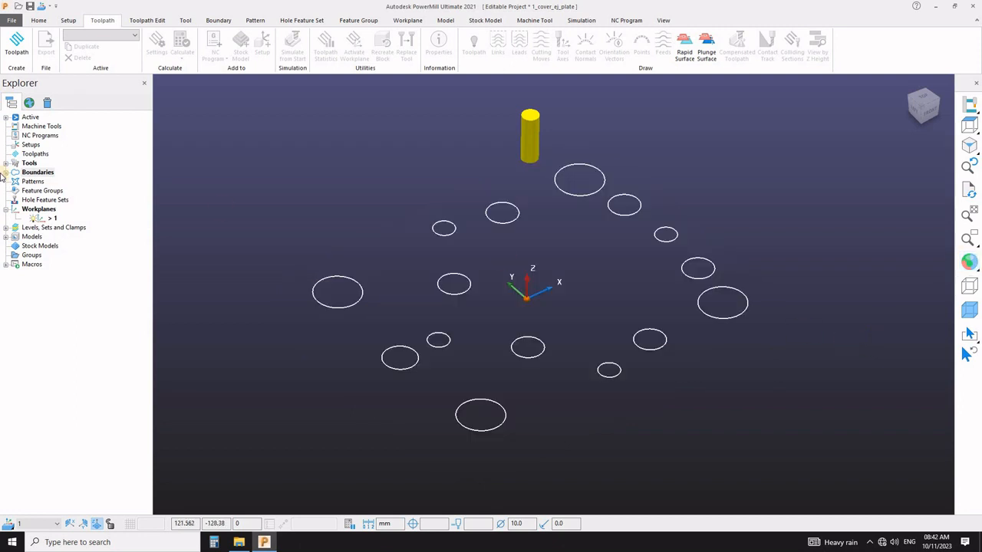
Duplicate boundary 1 and rename the copy 2.
double_click(40, 175)
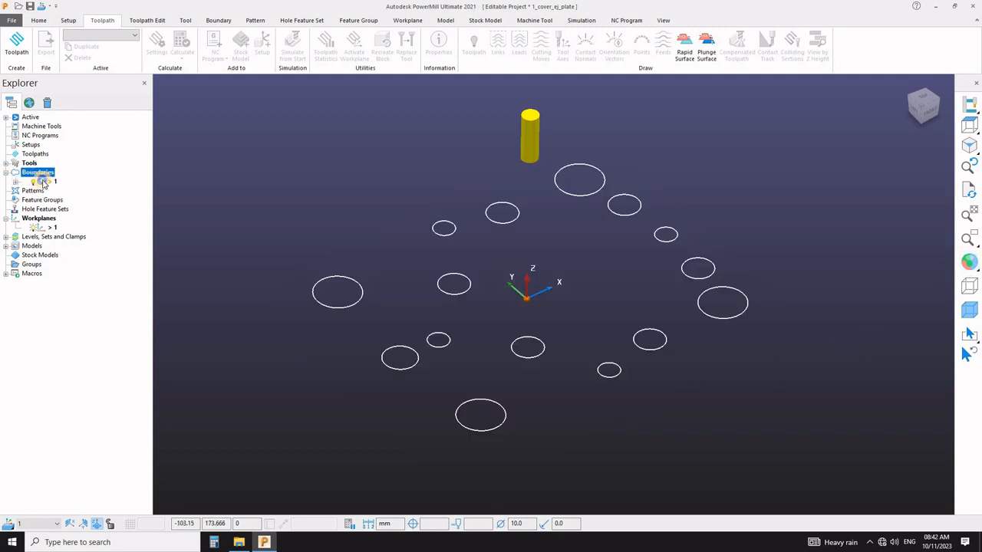
right_click(43, 181)
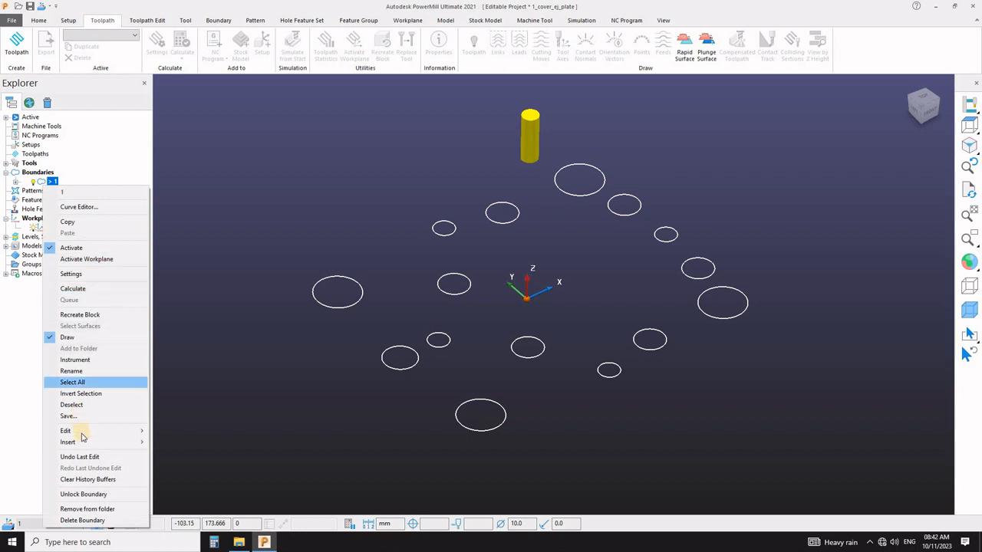
mouse_move(142, 431)
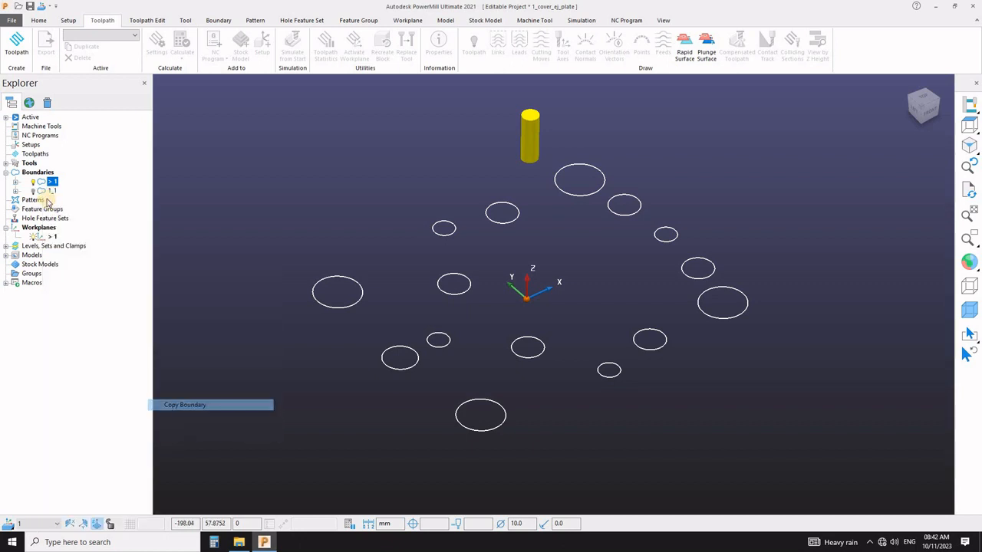
right_click(43, 191)
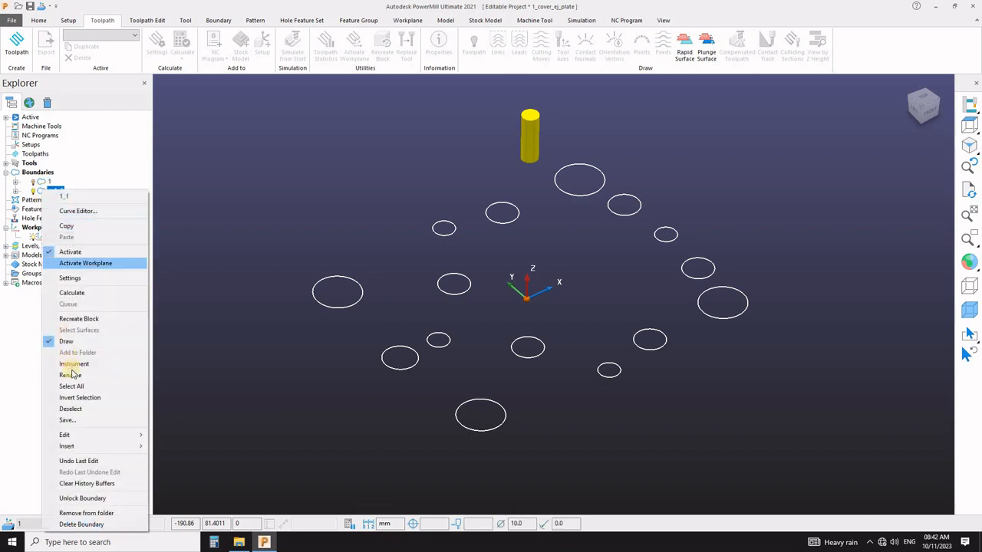
click(71, 375)
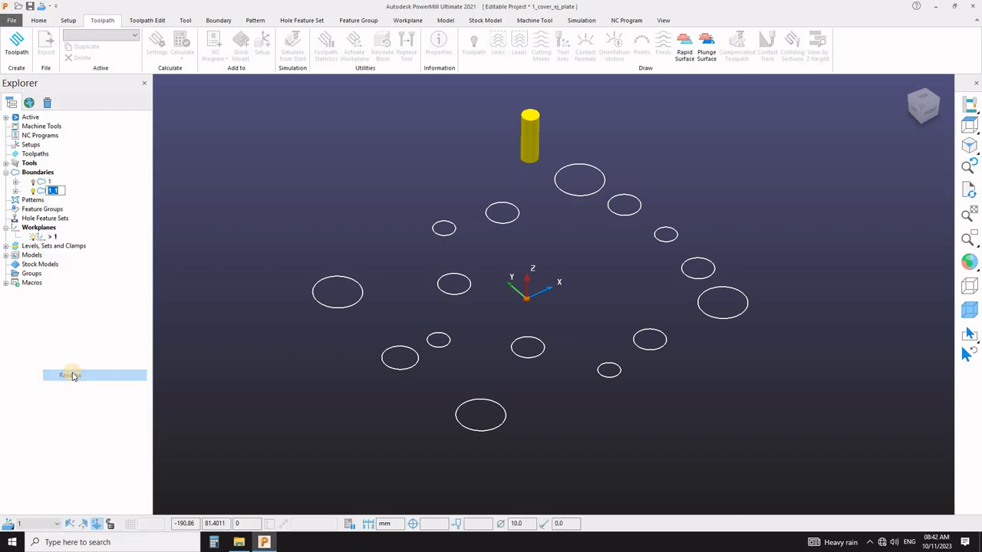
text(2)
key(Return)
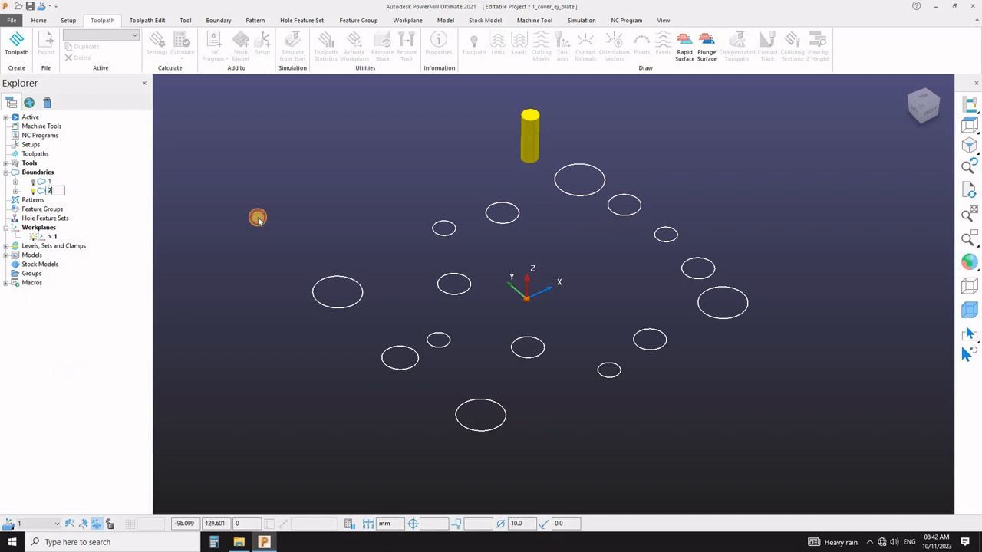
Activate boundary 1 and delete the curves of the four large corner holes from it.
double_click(40, 183)
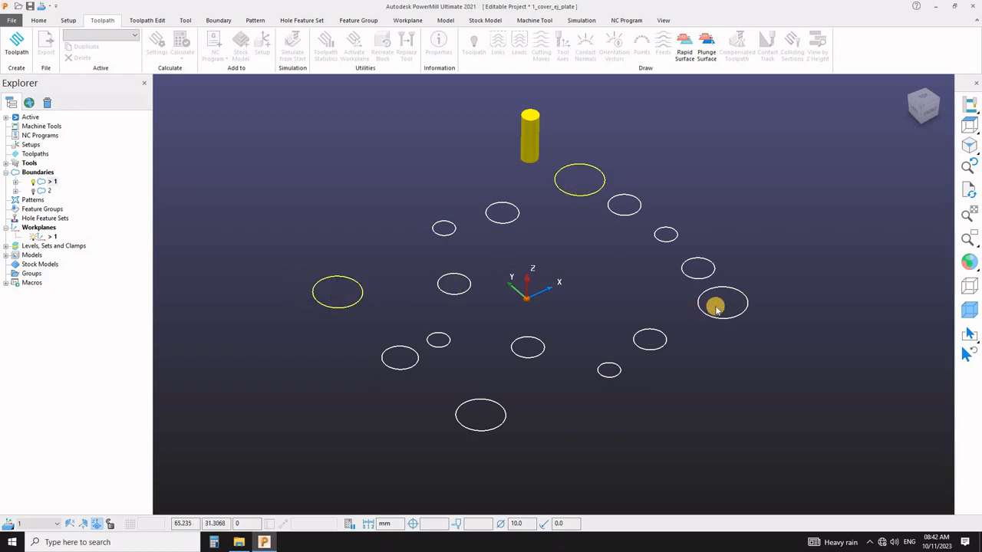
shift+drag(716, 307, 762, 345)
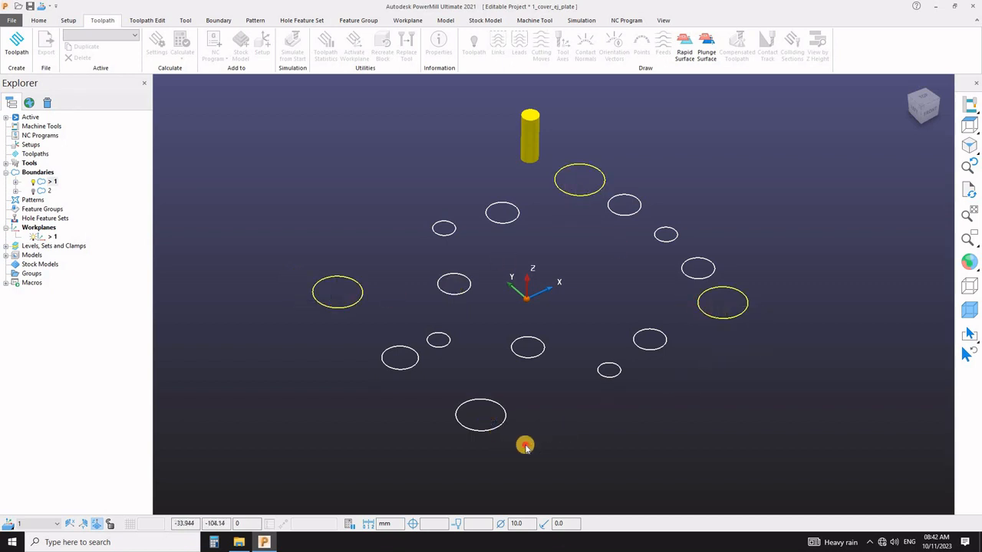
shift+drag(486, 417, 530, 448)
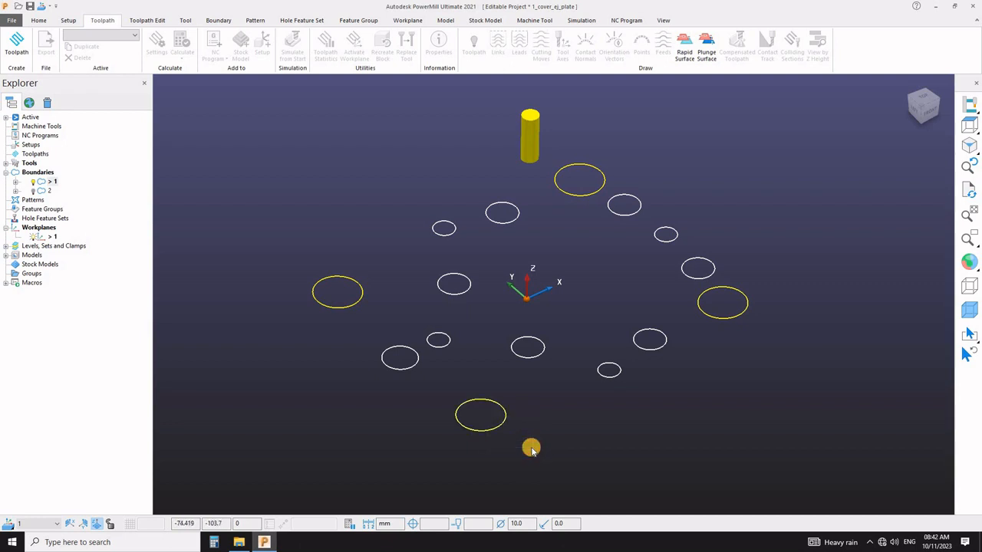
key(Delete)
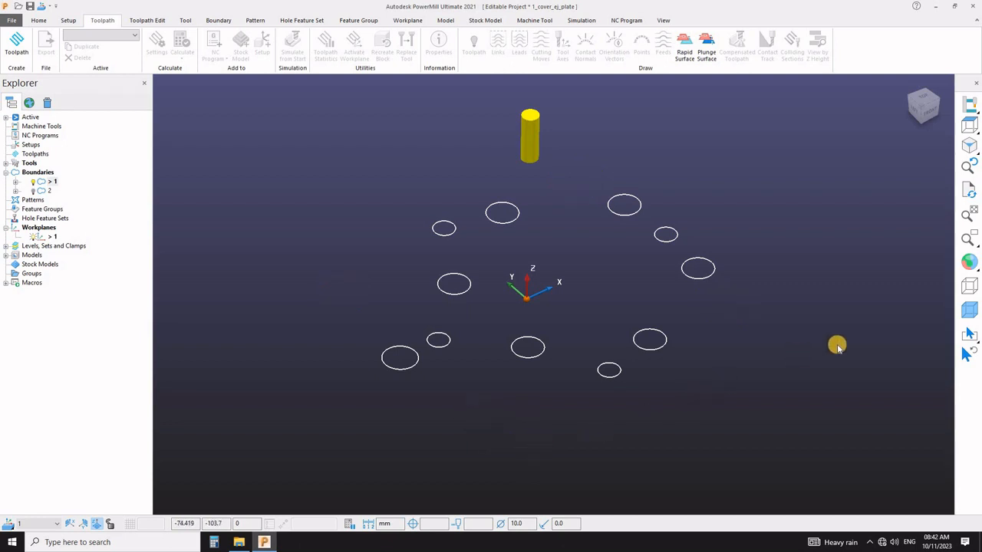
Delete the curves of the four smallest holes from boundary 1, leaving the counterbored holes' curves.
click(968, 263)
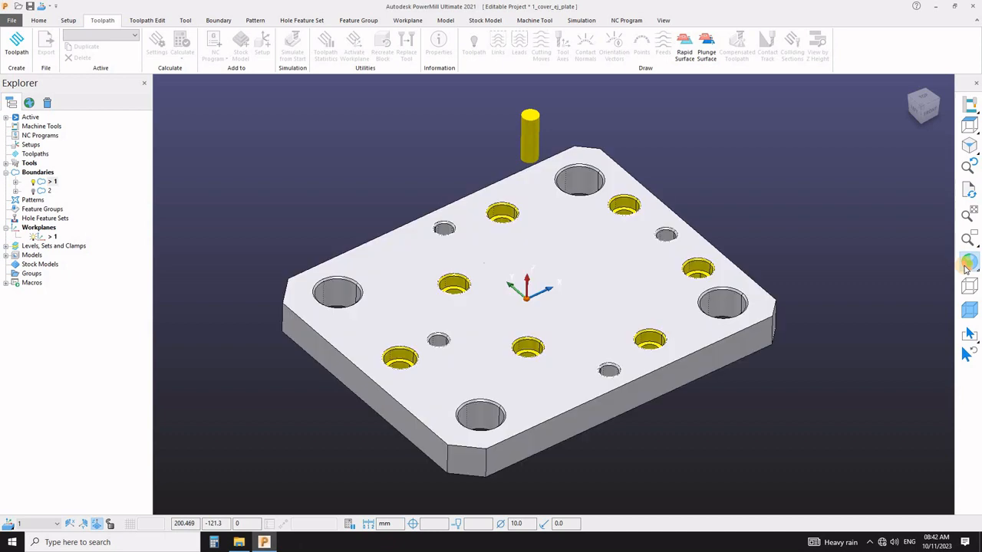
mouse_move(966, 267)
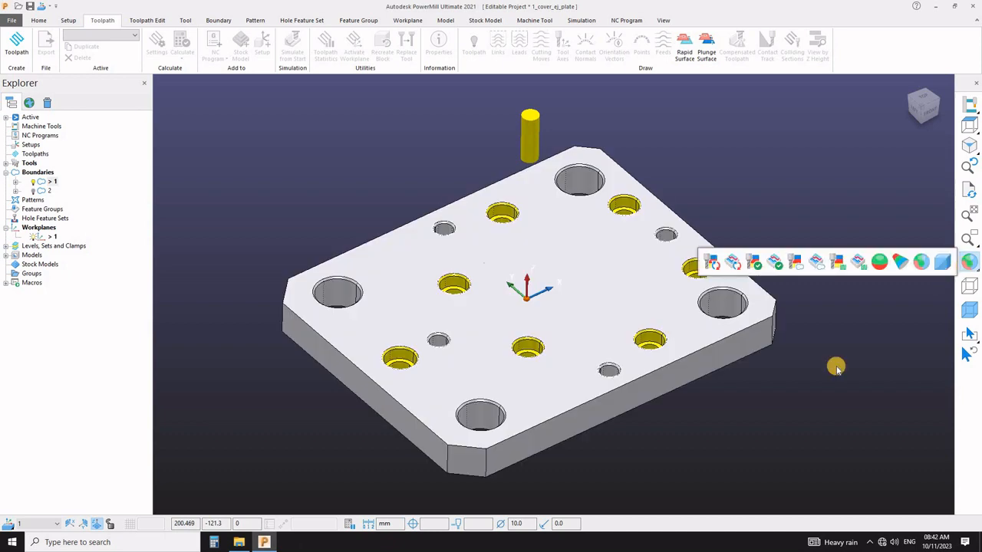
key(F3)
click(446, 342)
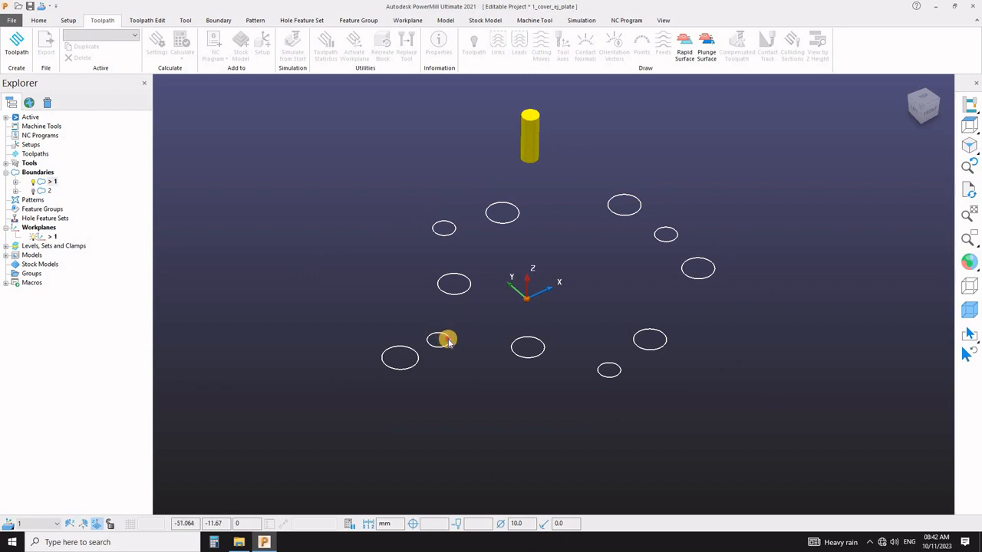
click(608, 372)
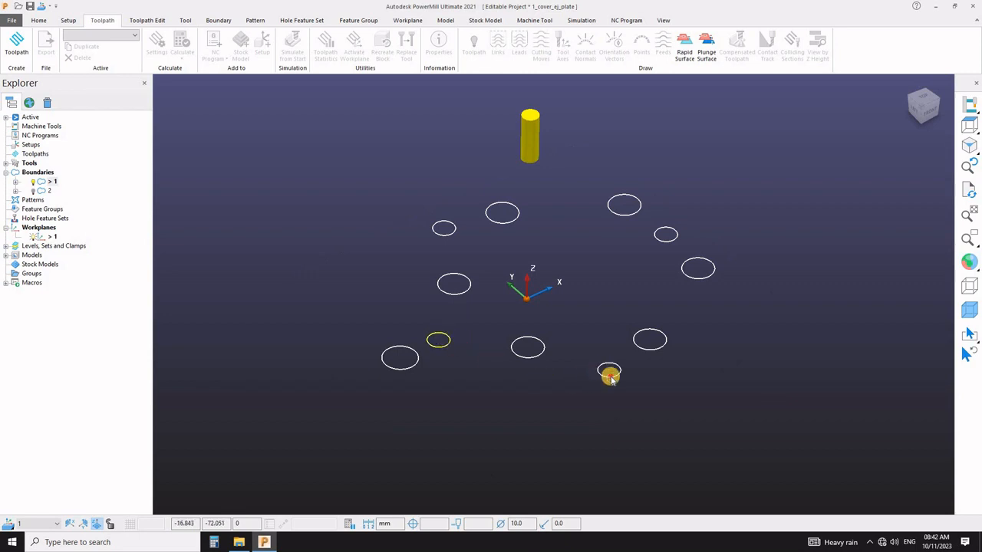
click(664, 234)
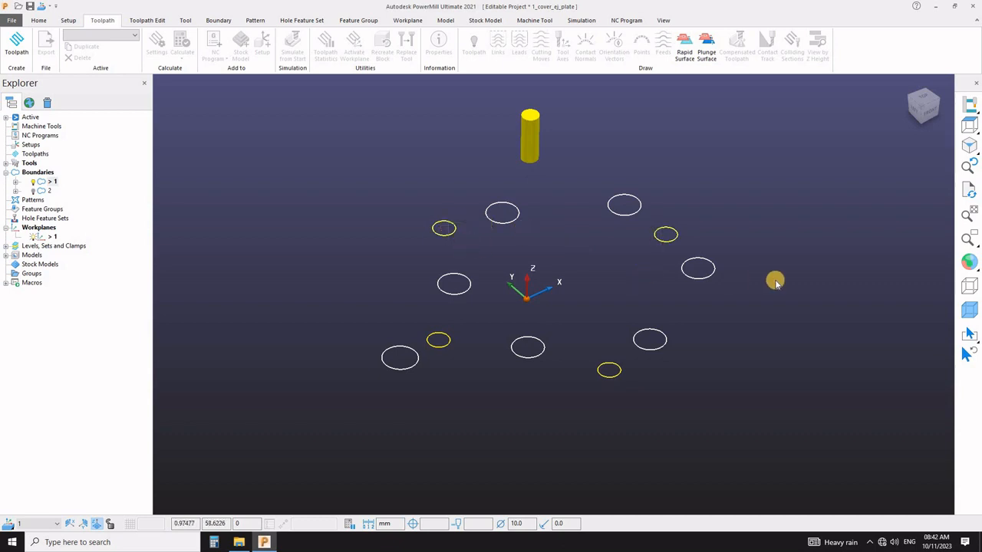
key(Delete)
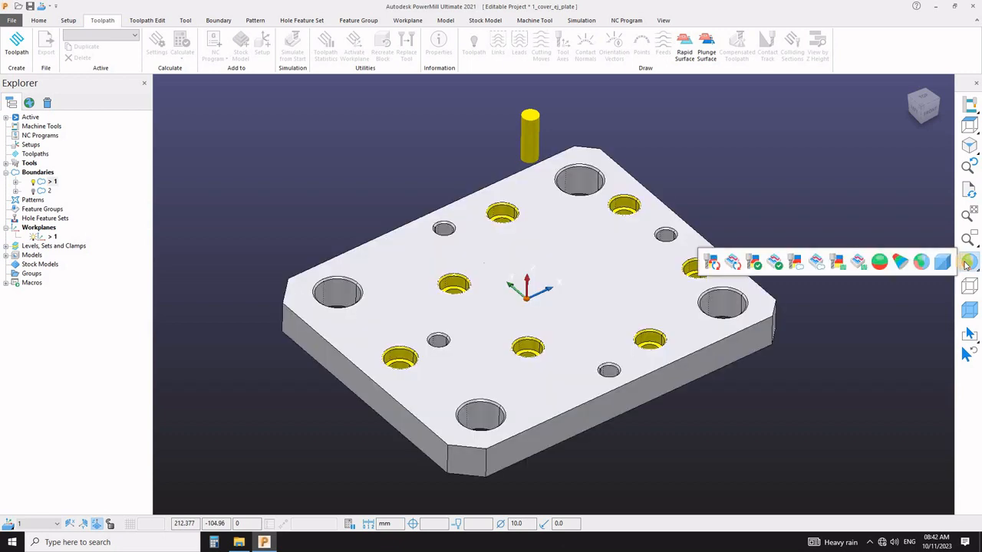
Check boundary 1's curves against the counterbored holes and display the model with plain shading.
click(967, 265)
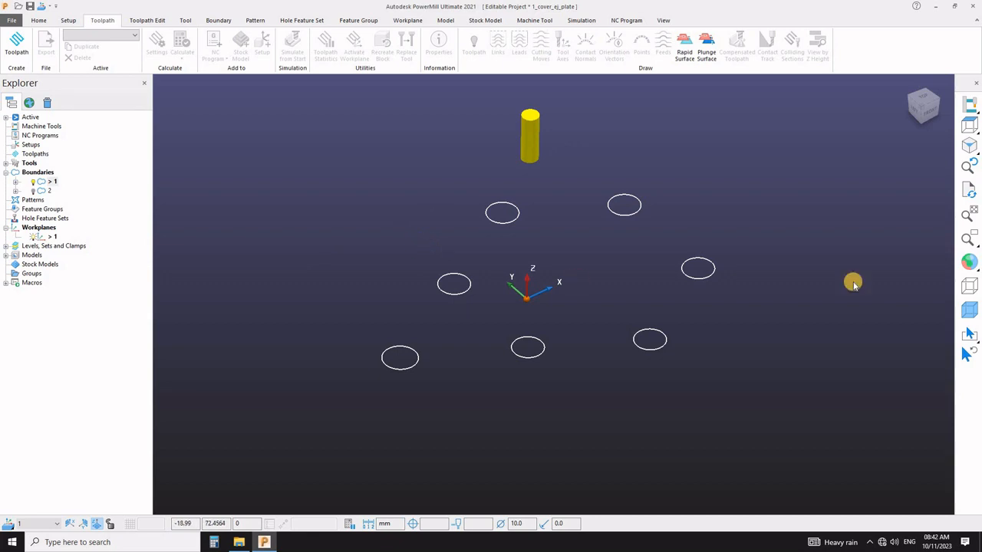
click(970, 263)
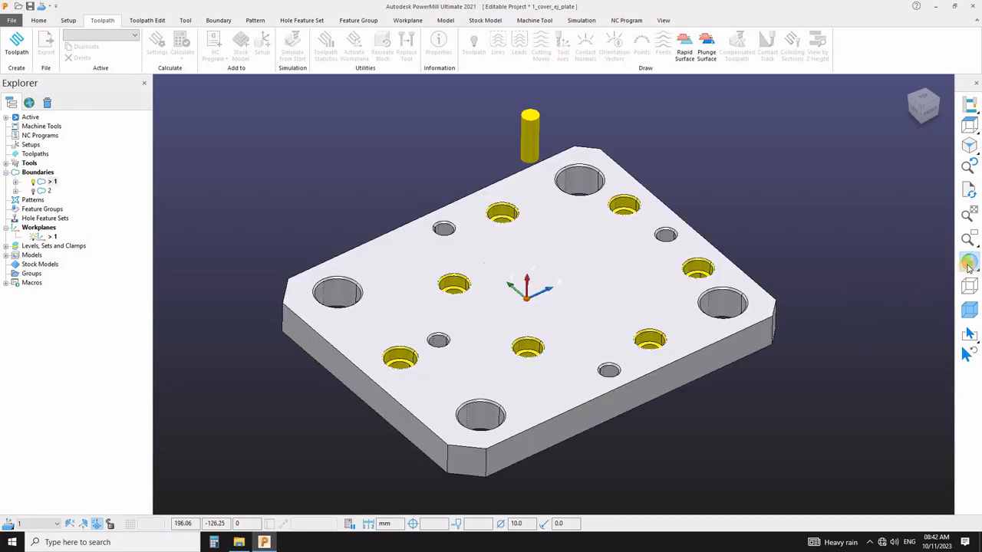
mouse_move(967, 264)
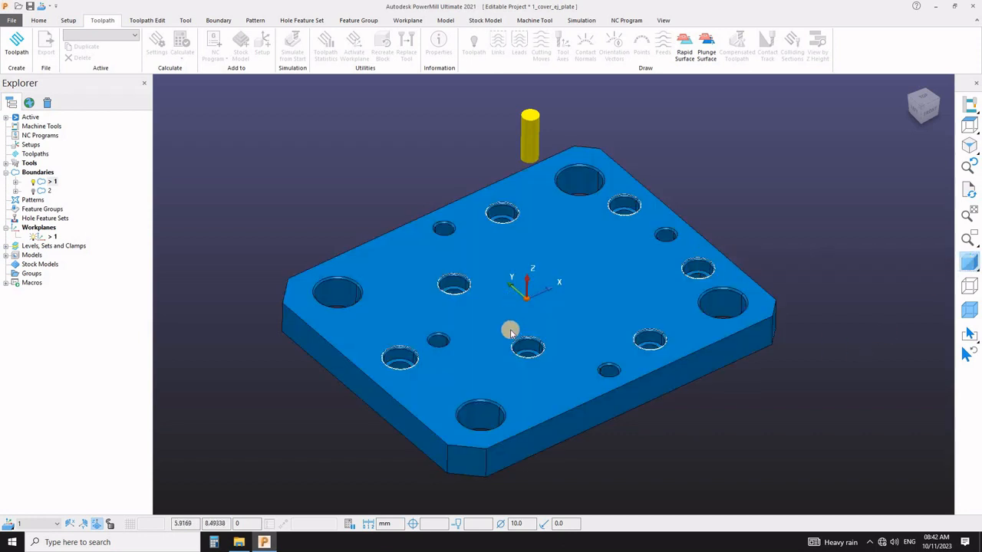
middle_drag(511, 332, 511, 341)
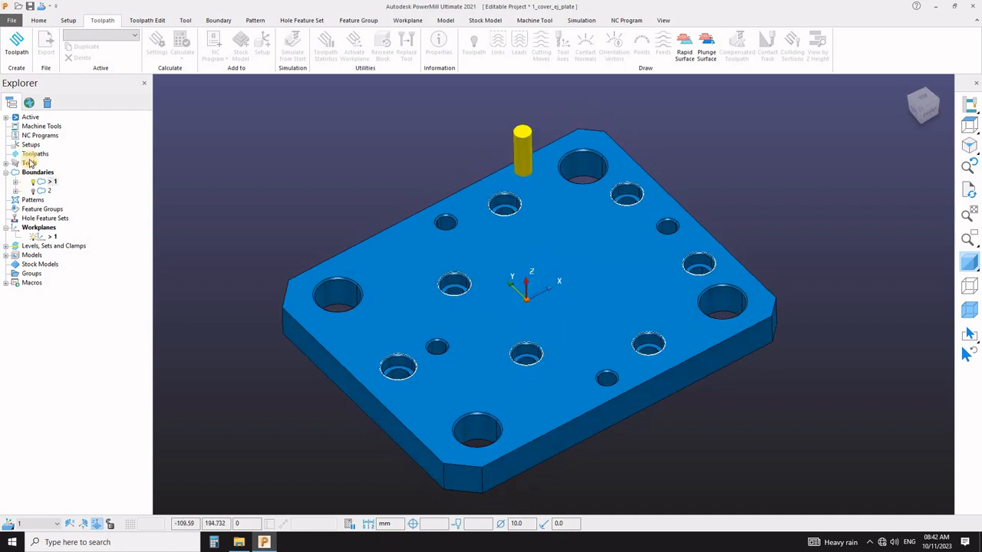
Create a toolpath with the Constant Z Finishing strategy from the favourite strategies.
click(22, 46)
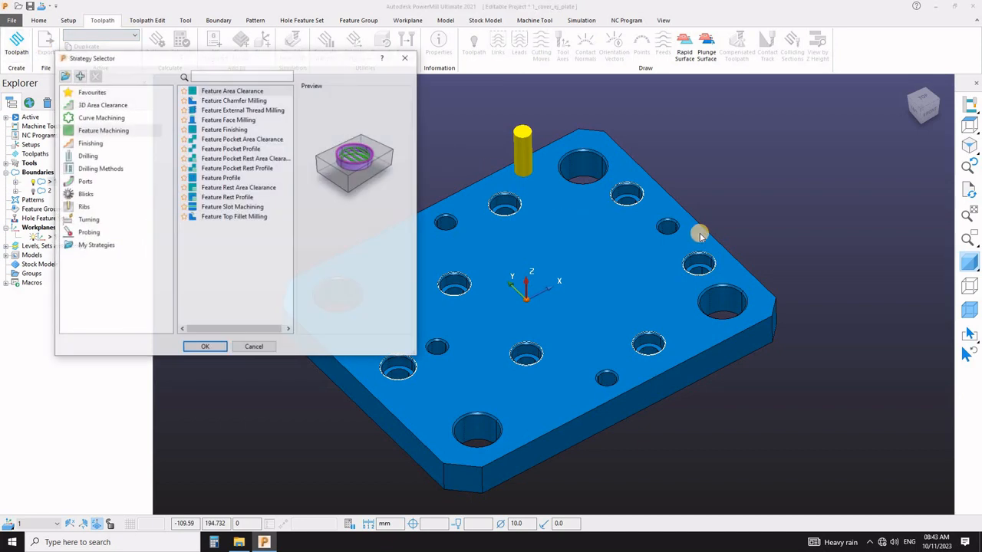
scroll(549, 243, down, 3)
scroll(484, 215, up, 2)
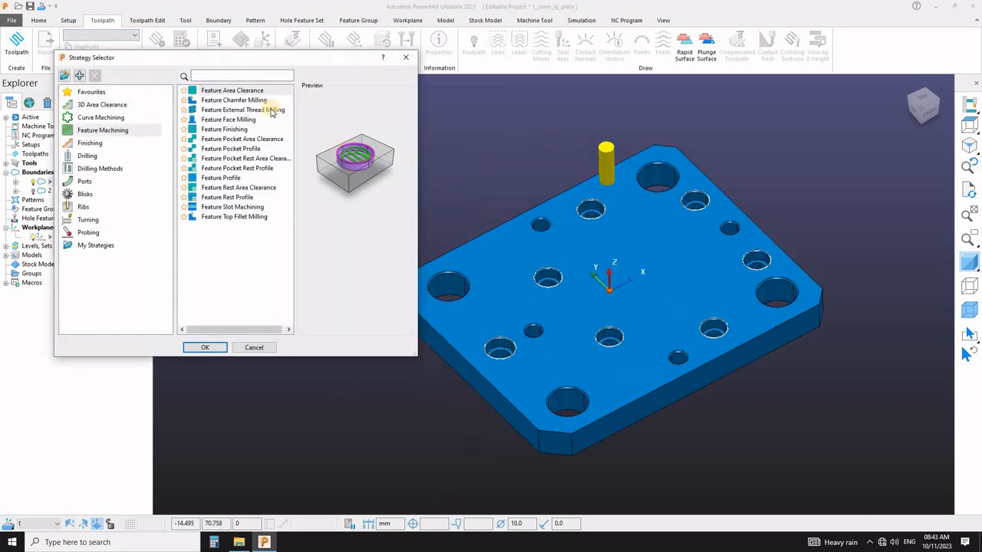
click(106, 106)
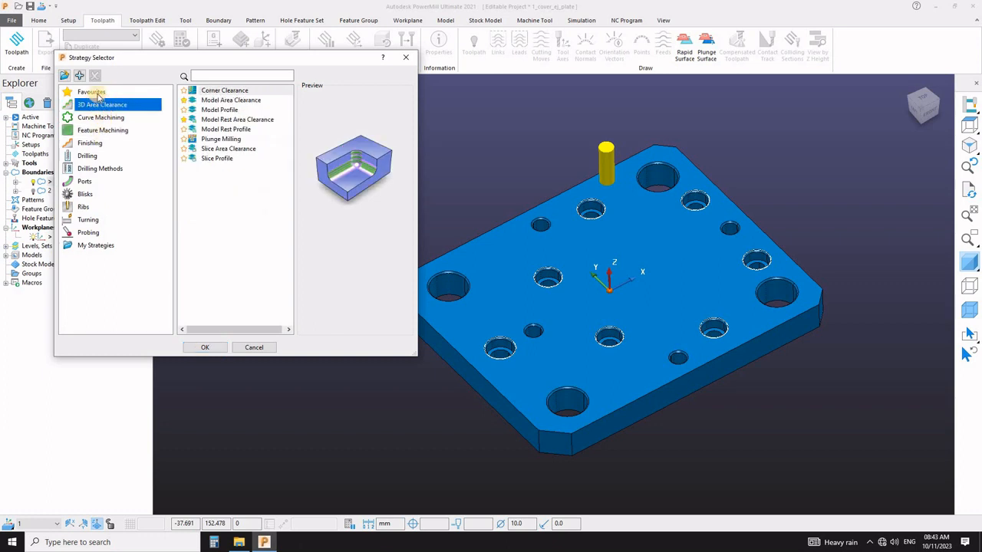
click(92, 92)
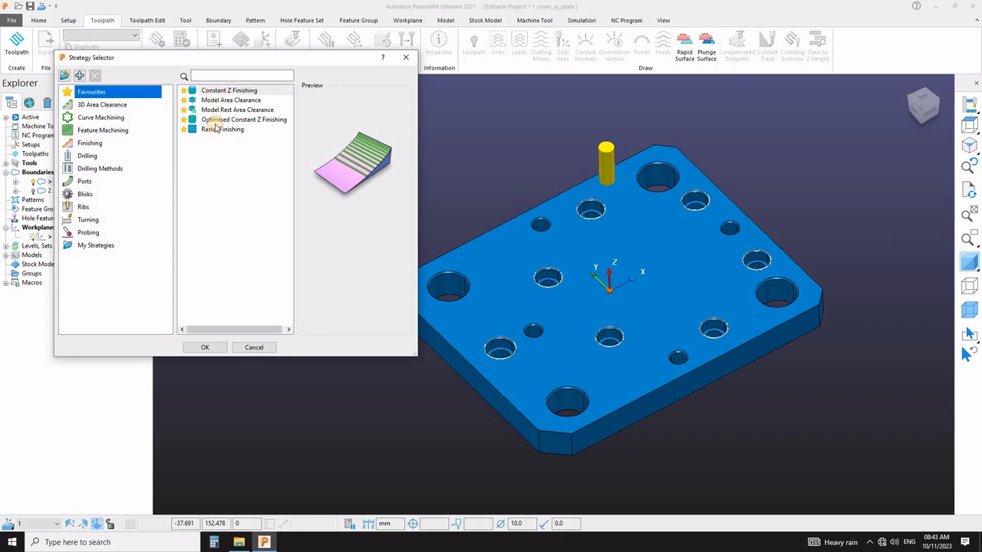
click(207, 347)
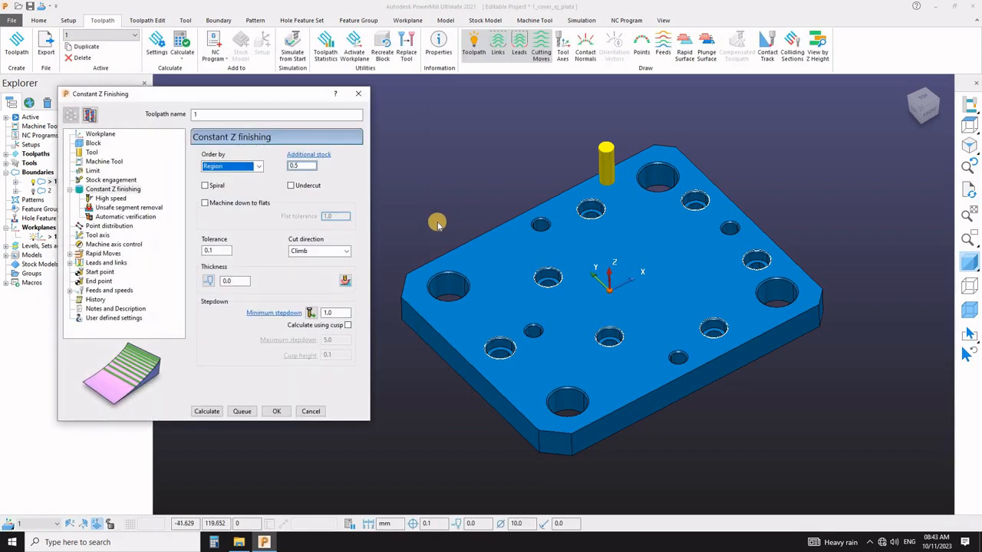
Name the toolpath 1_10FLAT_30DP_ROUGH and calculate its box block from the model with 0.0 expansion.
middle_drag(436, 225, 432, 216)
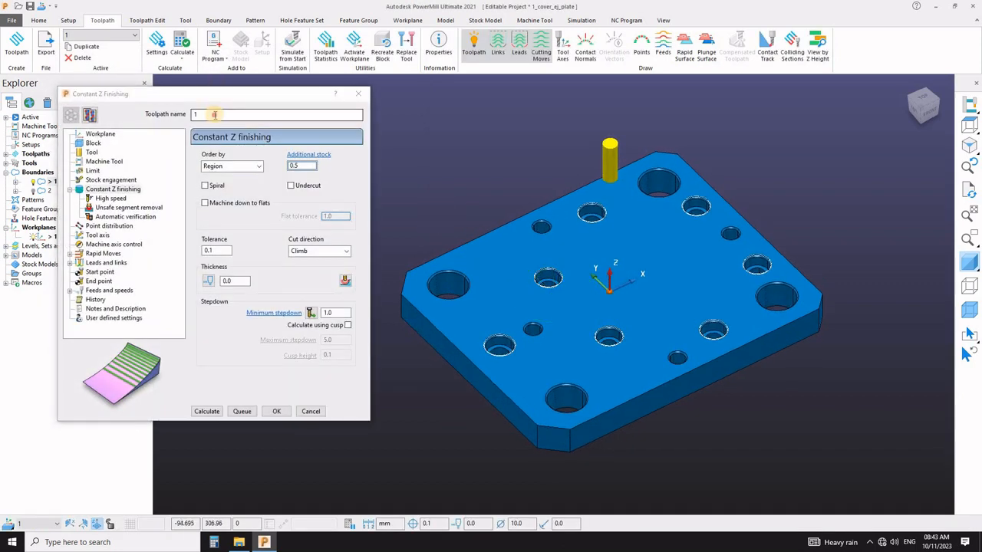
double_click(215, 115)
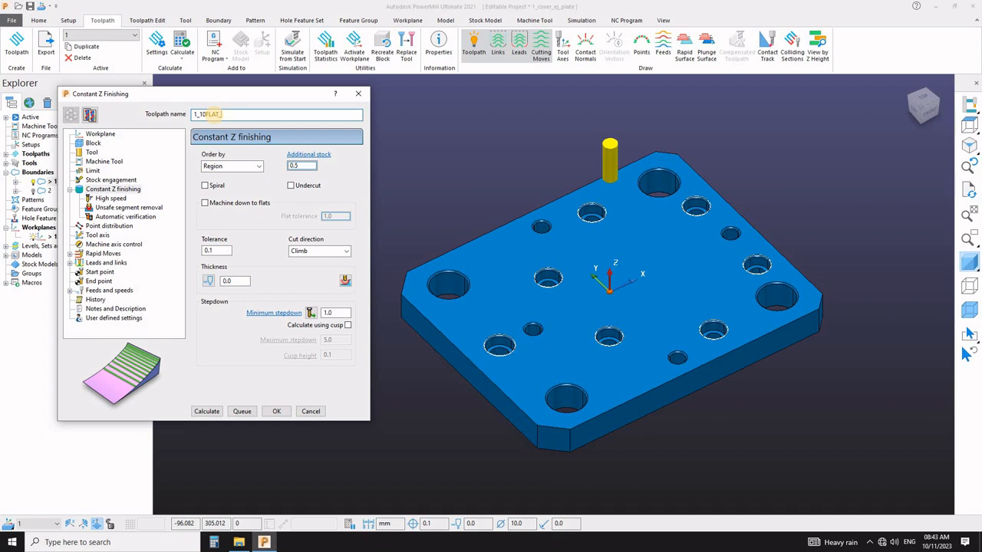
click(93, 142)
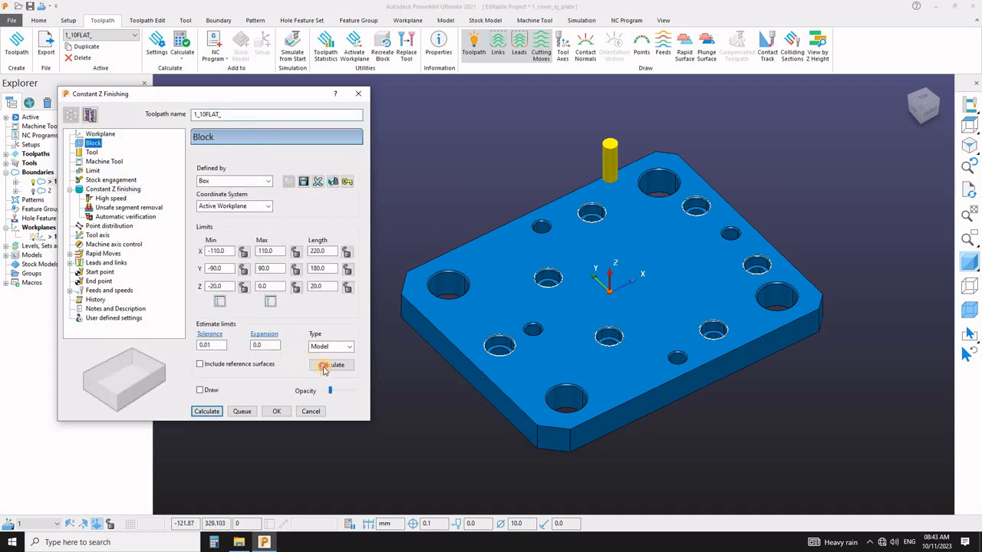
click(325, 366)
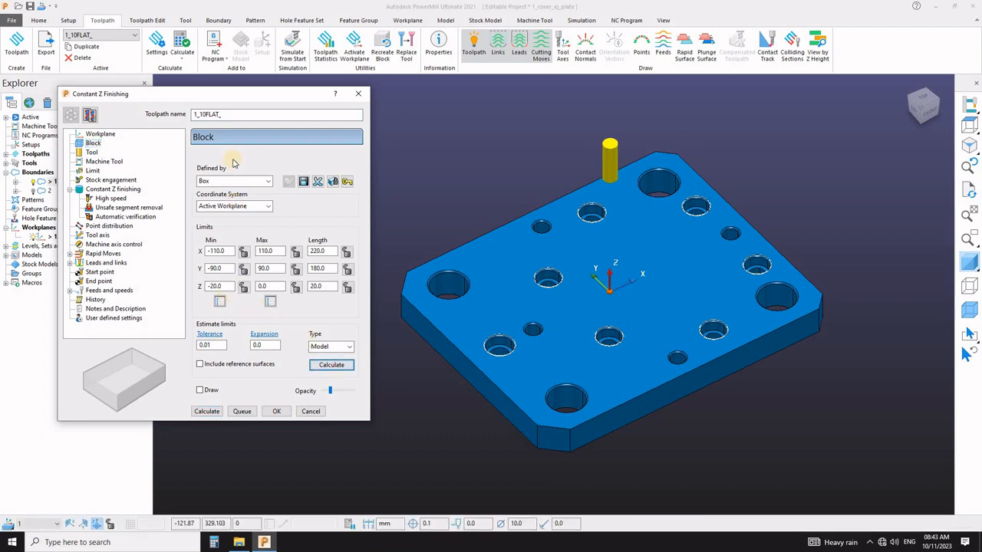
click(227, 115)
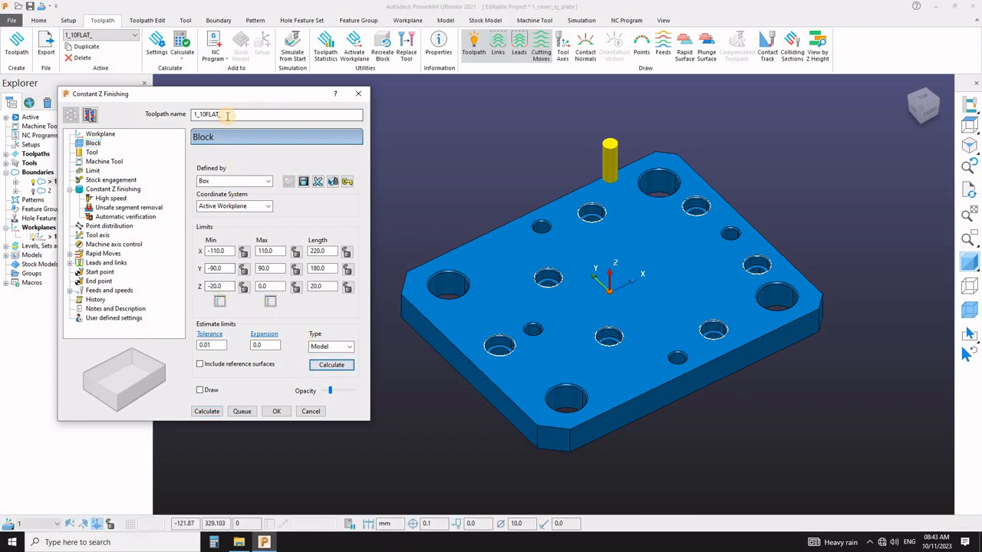
text(_ROUGH)
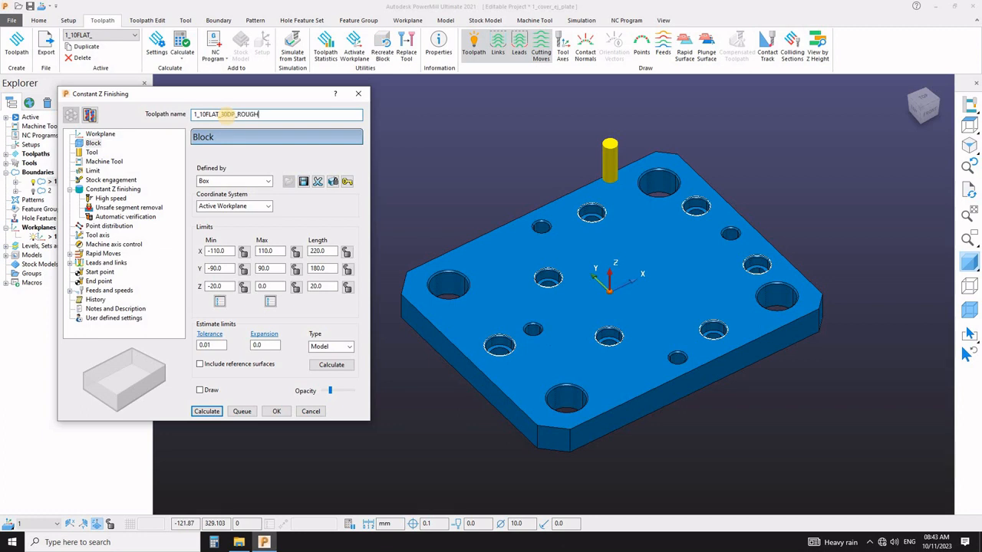
Assign tool number 1 and 4 flutes to the toolpath's 10_ENDMILL tool.
click(98, 136)
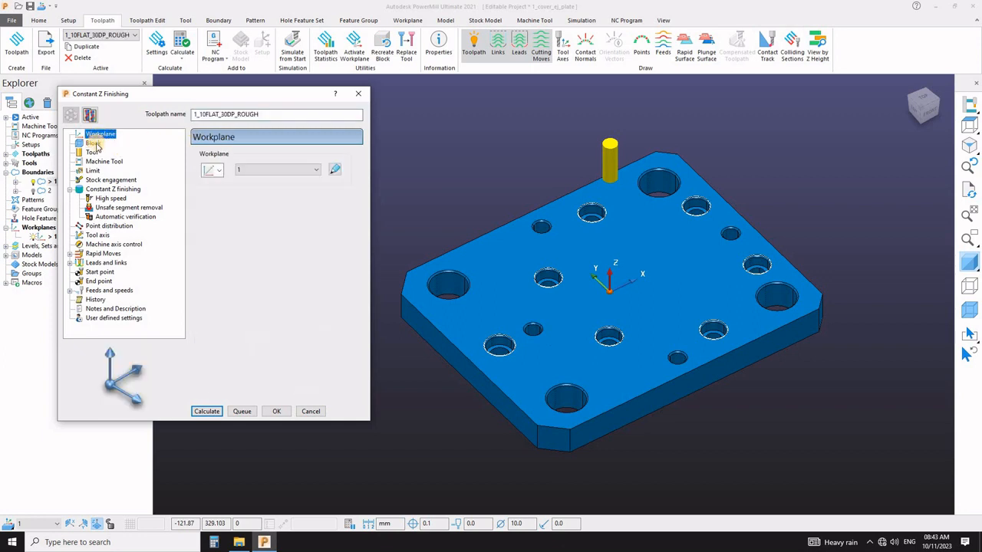
click(91, 153)
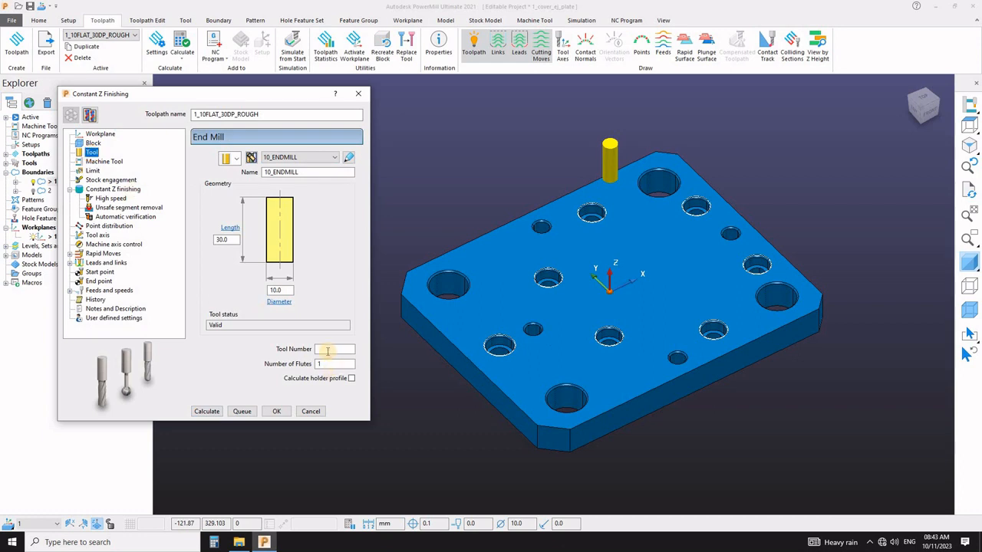
click(326, 350)
text(1)
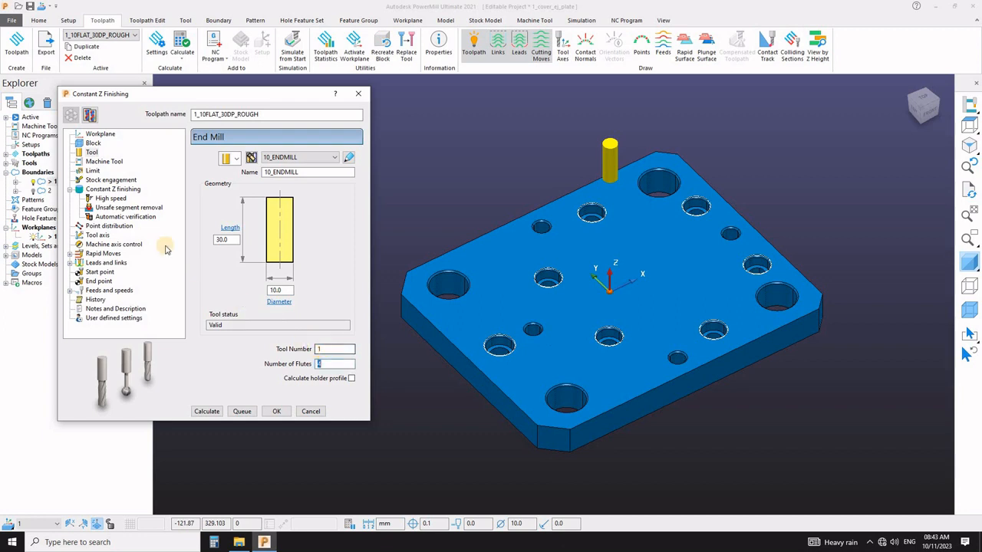
Review the toolpath's machine tool, boundary limit and stock engagement settings.
click(100, 163)
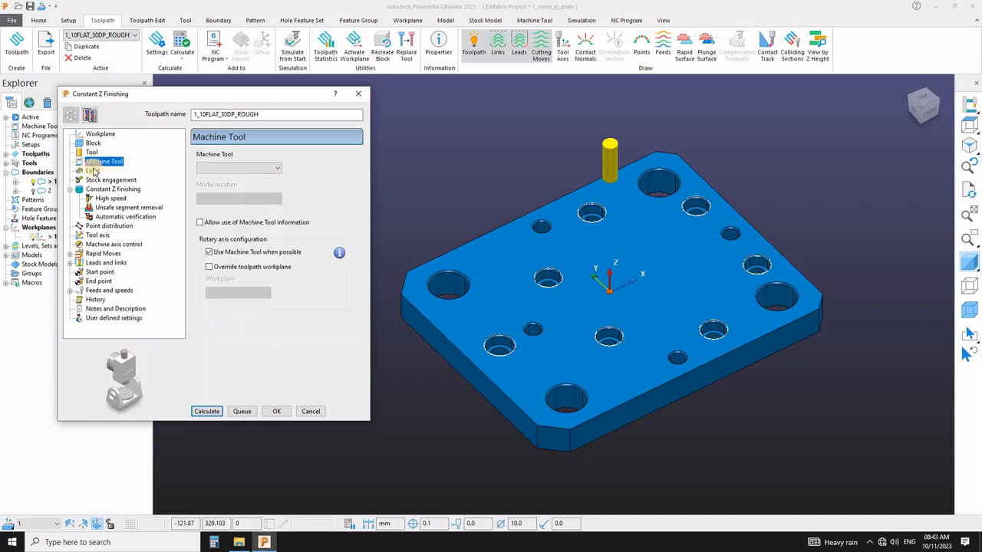
click(94, 170)
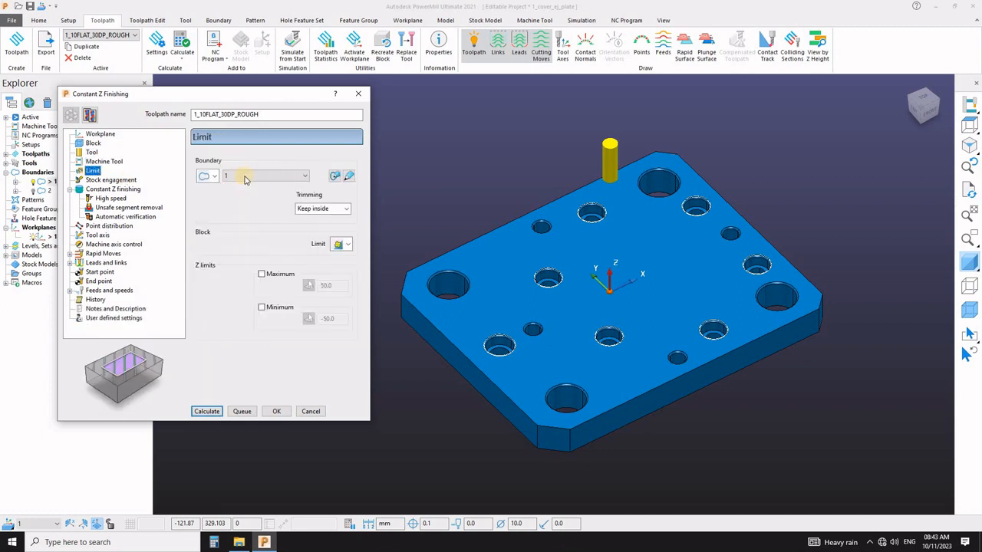
click(111, 180)
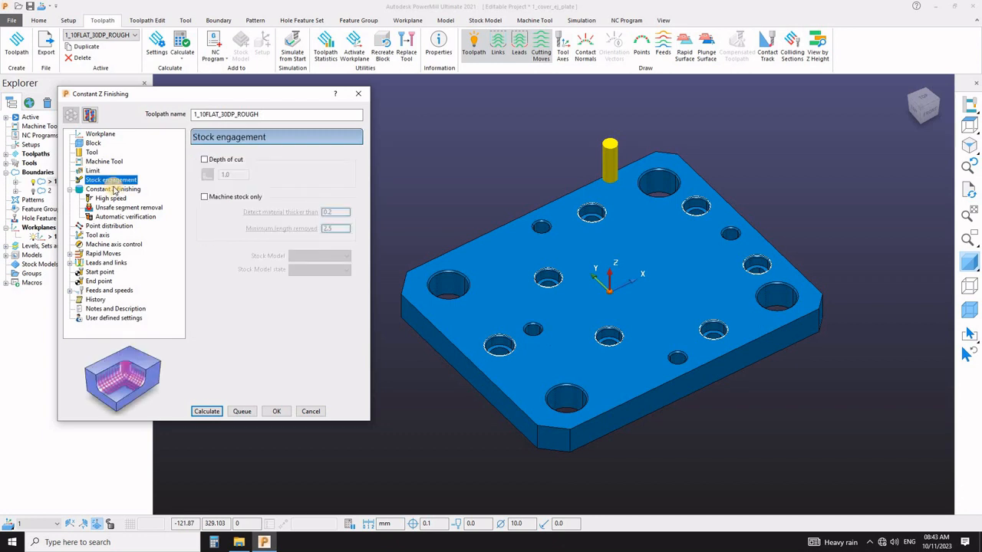
click(92, 171)
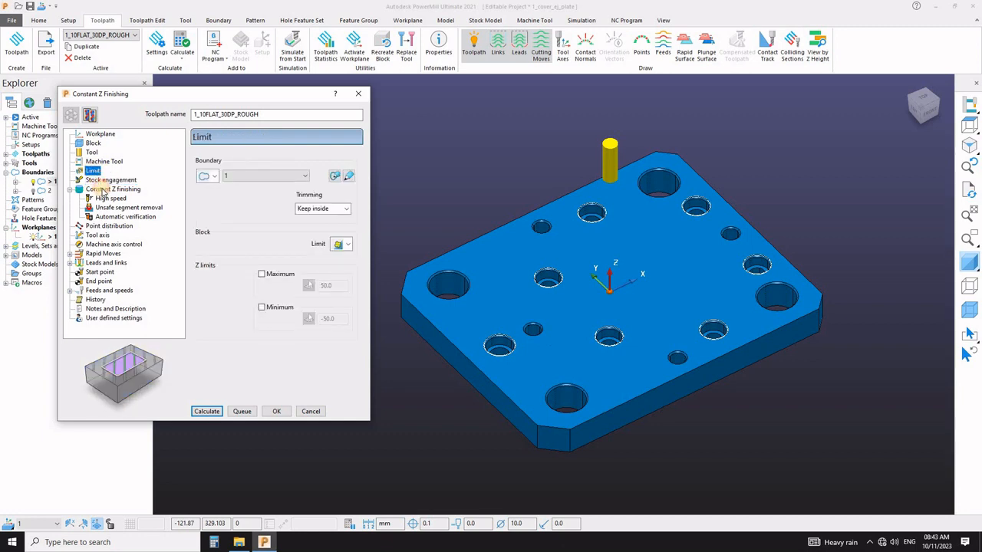
click(101, 181)
Turn on spiral machining for the Constant Z finishing pass and set its tolerance to 0.03.
click(102, 190)
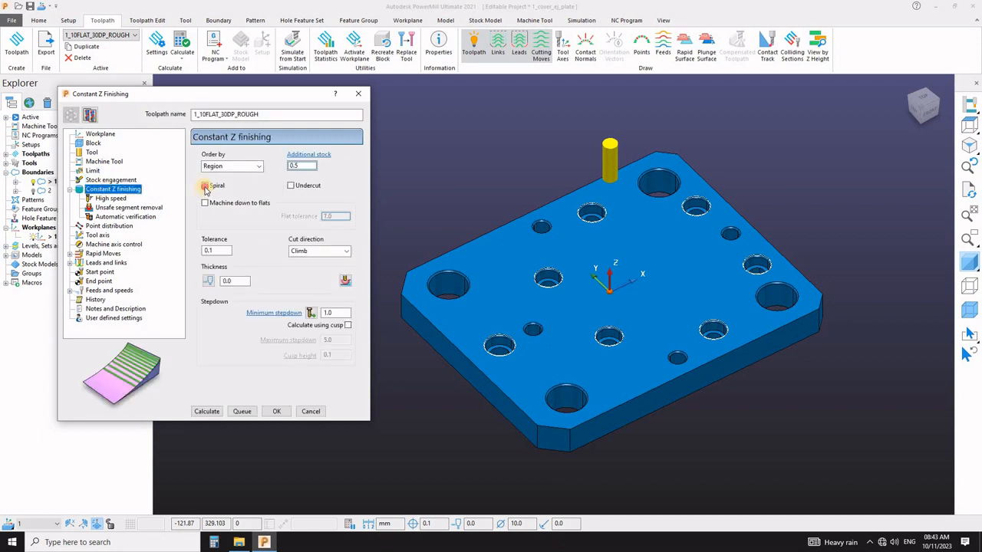
click(205, 186)
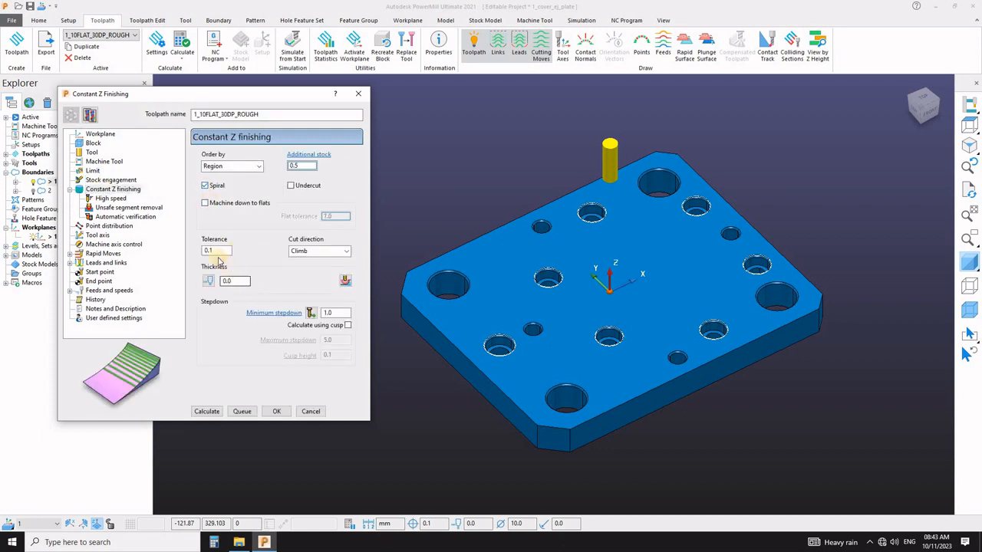
drag(219, 252, 182, 255)
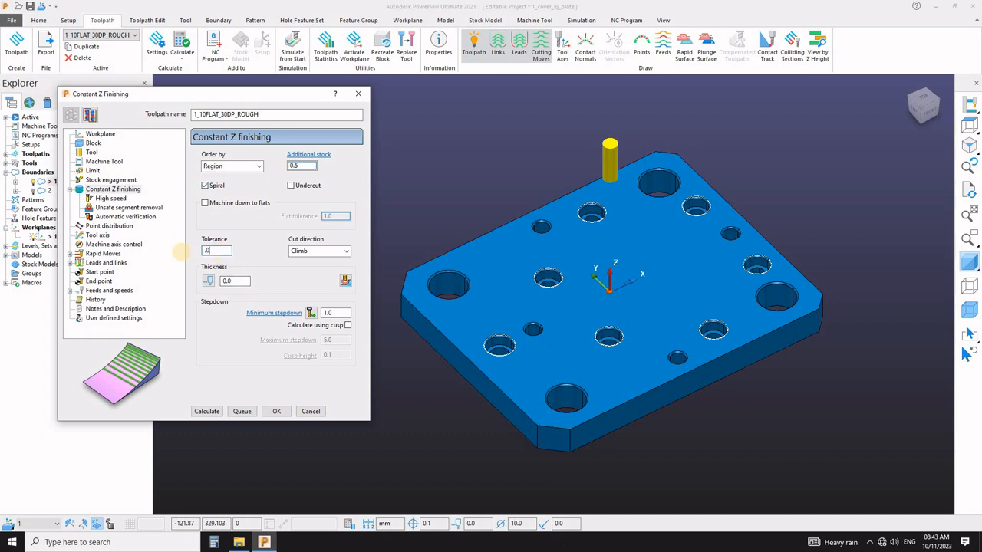
text(.03)
key(Return)
Set the cut direction to Any and the minimum stepdown to 0.2.
click(321, 252)
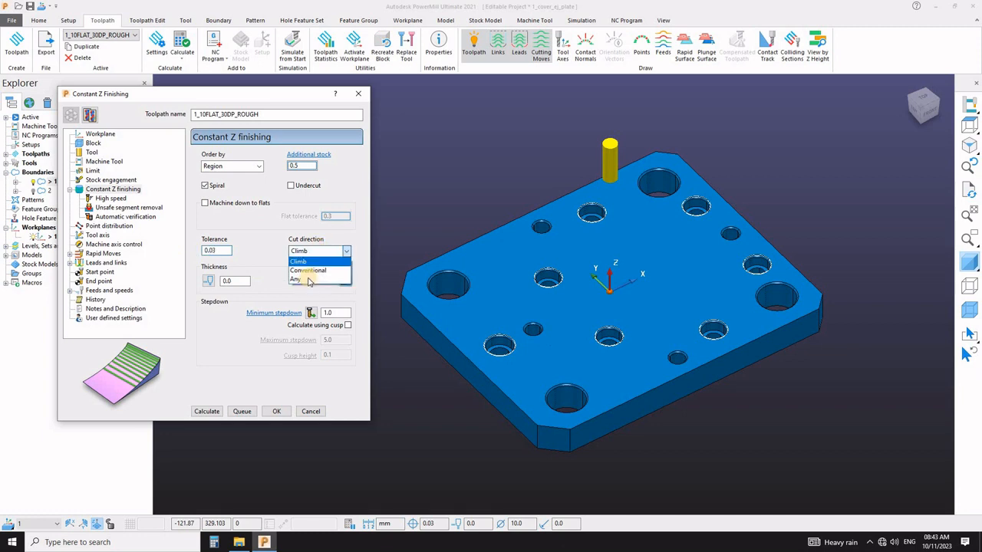
click(306, 279)
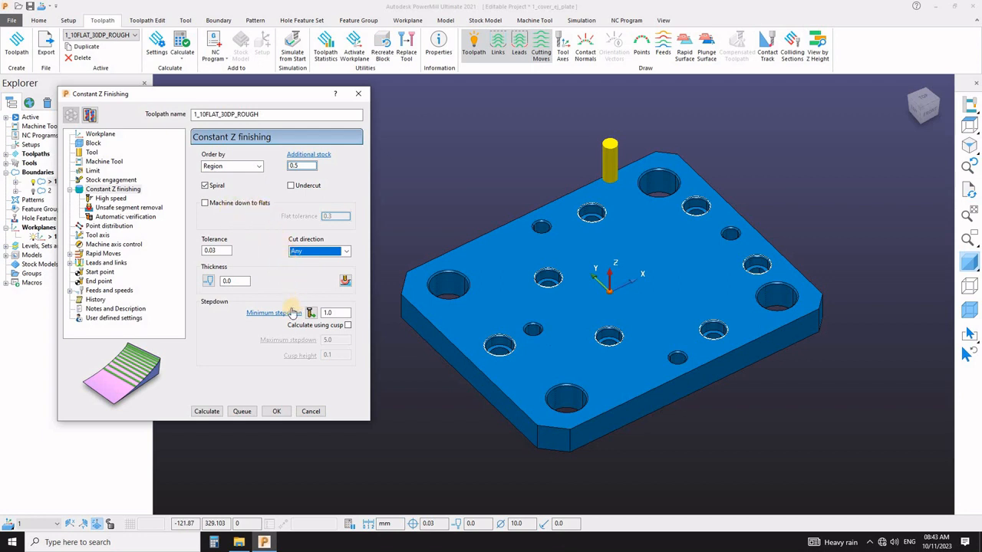
click(336, 314)
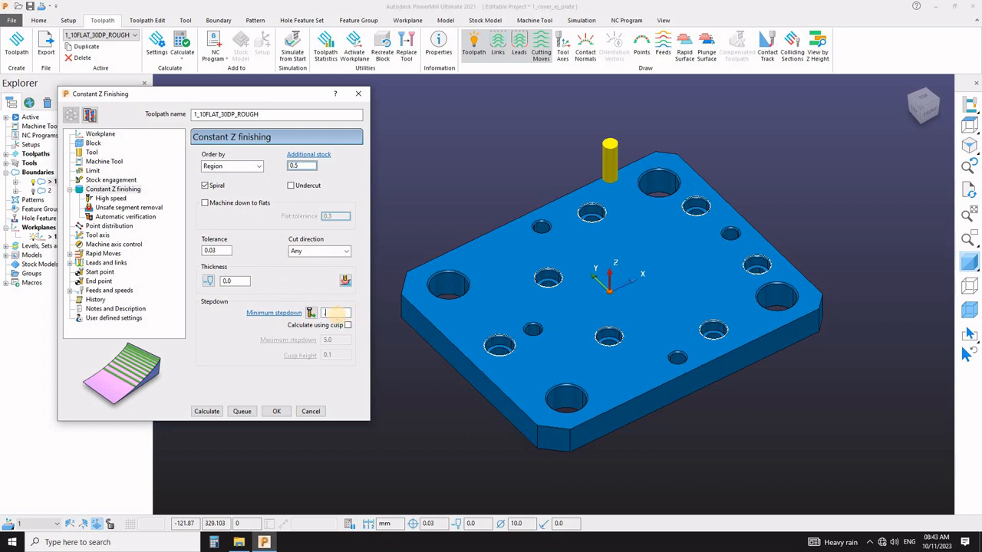
key(Return)
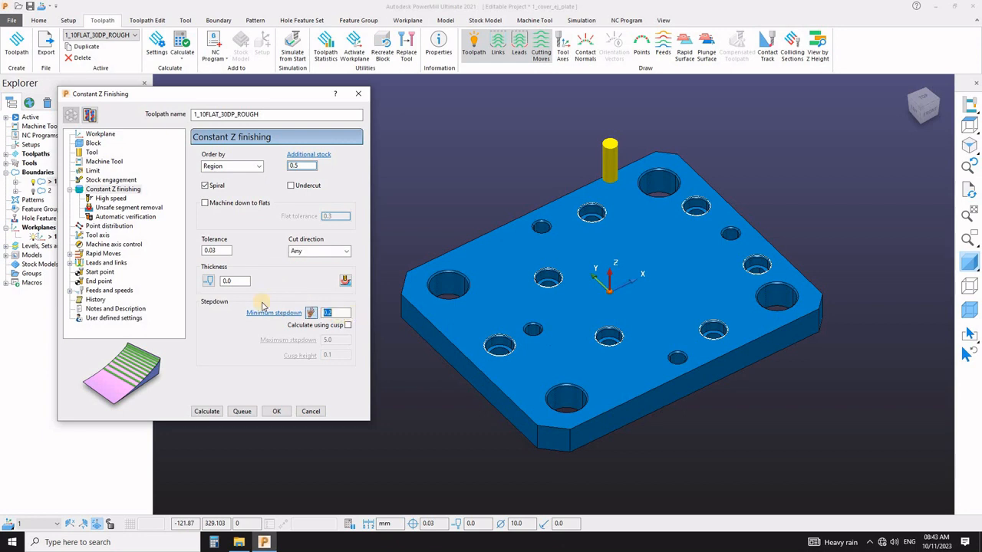
Turn off the removal of segments smaller than the threshold and automatic collision checking.
click(110, 200)
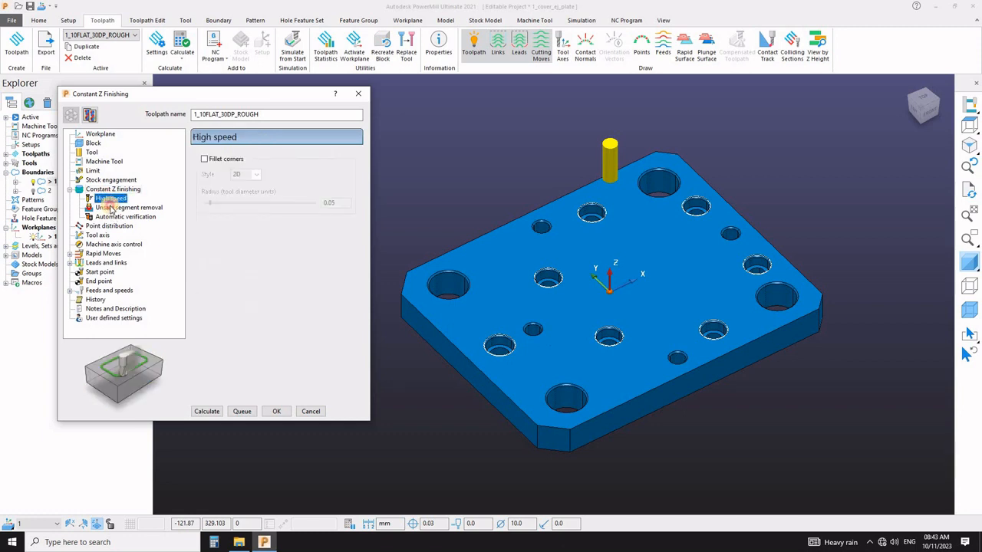
key(Down)
click(204, 159)
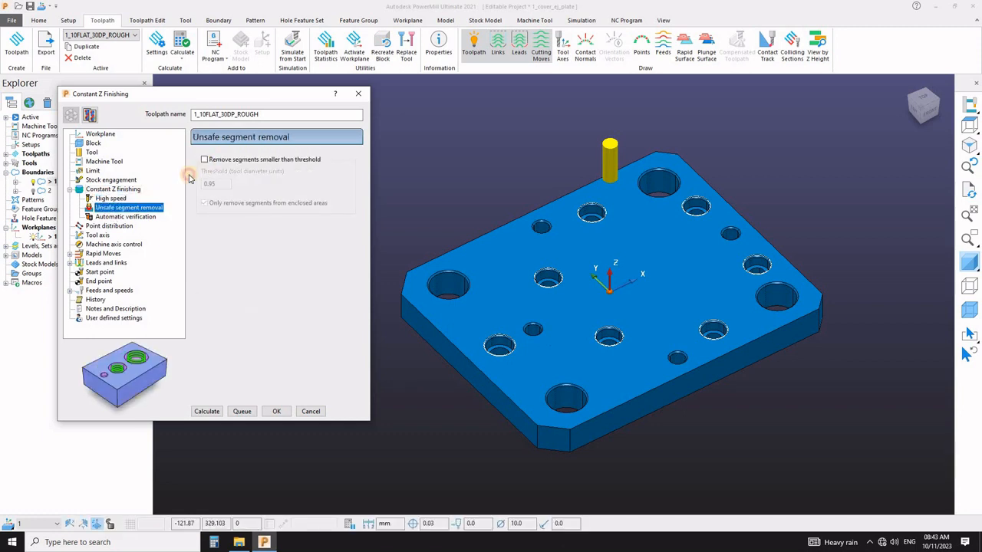
click(138, 218)
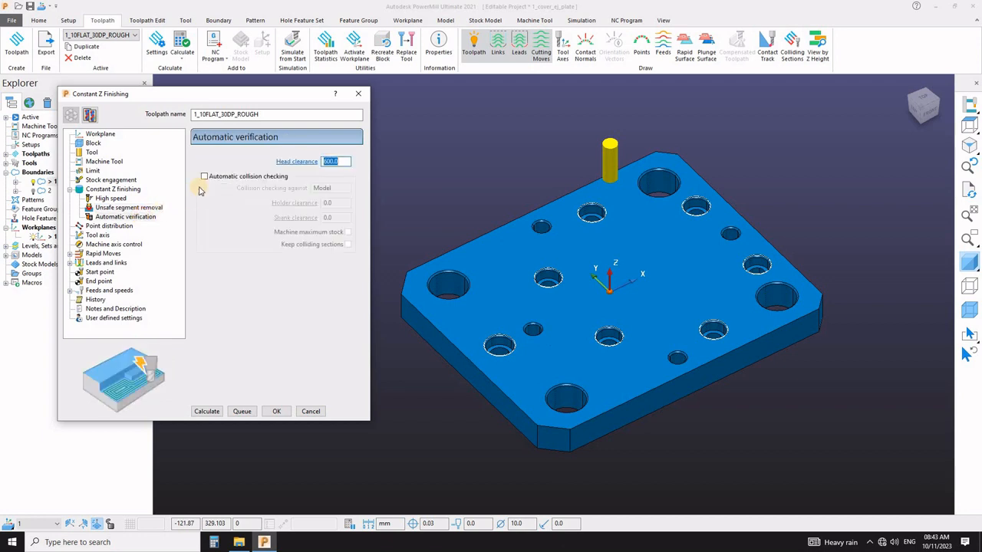
click(204, 177)
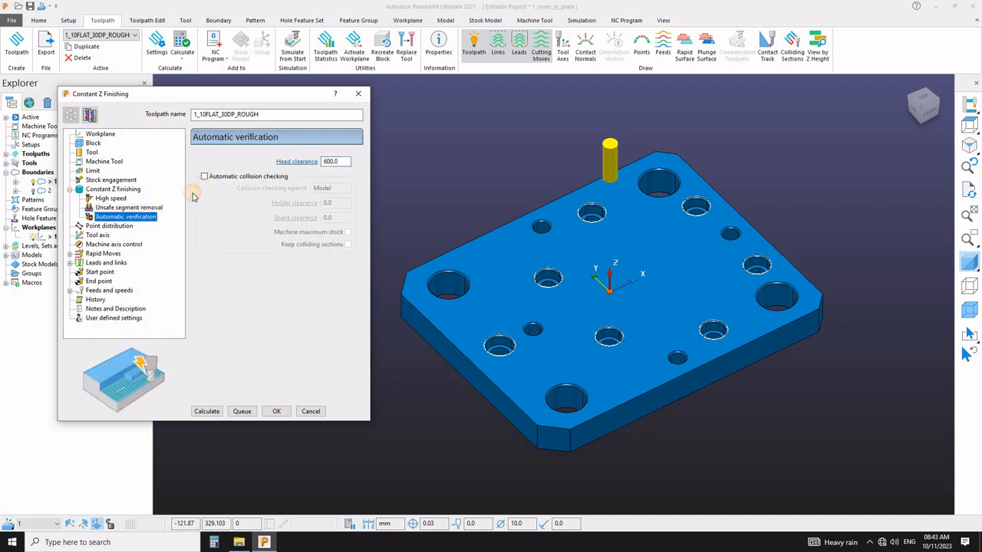
Set the point distribution output to Redistribute, with tolerance factor 0.03, maximum separation angle 0.5 and mesh factor 0.03.
click(111, 225)
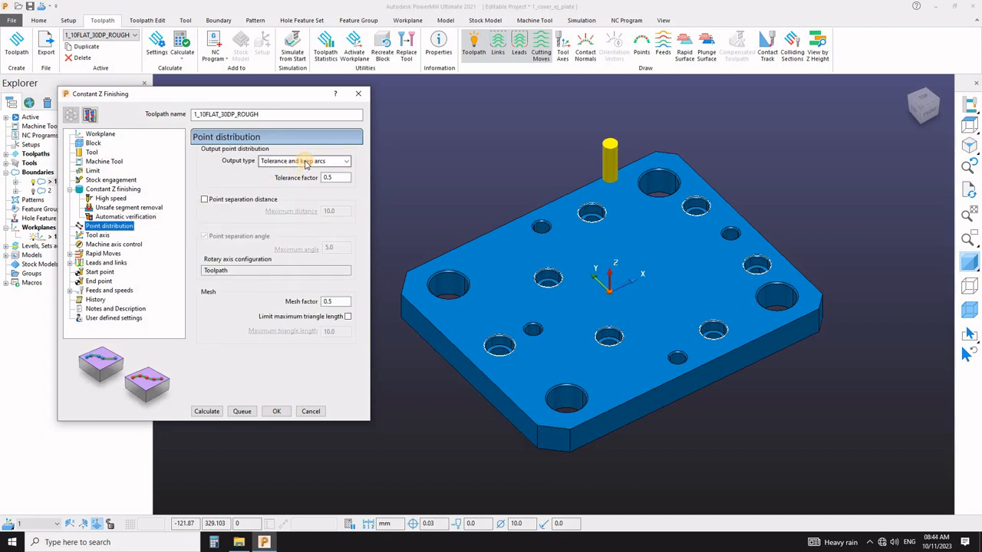
click(305, 162)
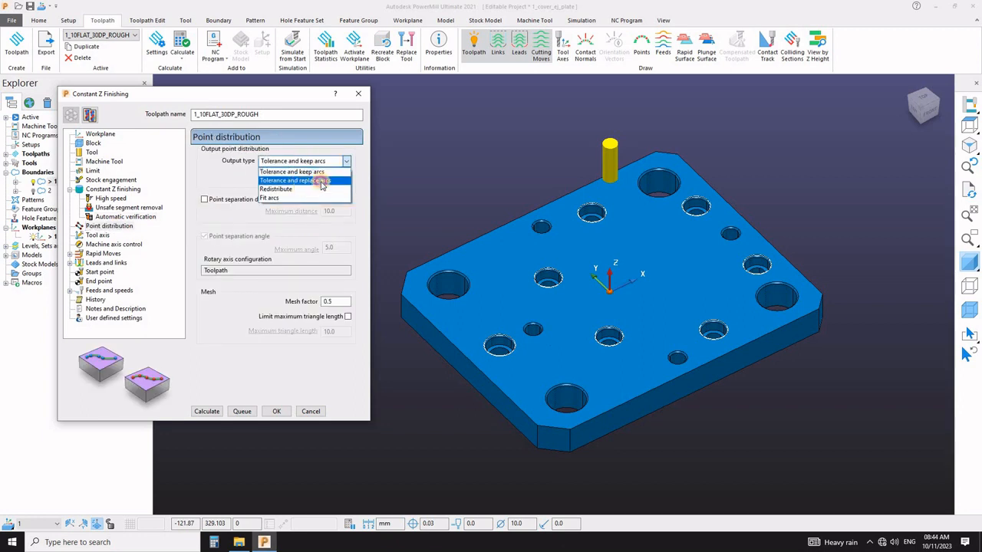
click(299, 189)
click(303, 178)
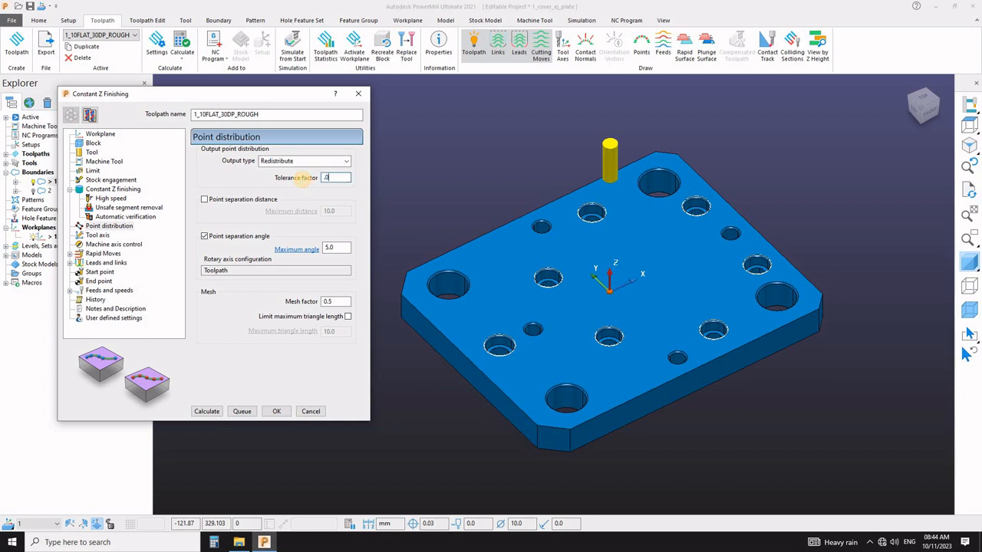
key(Tab)
key(Tab)
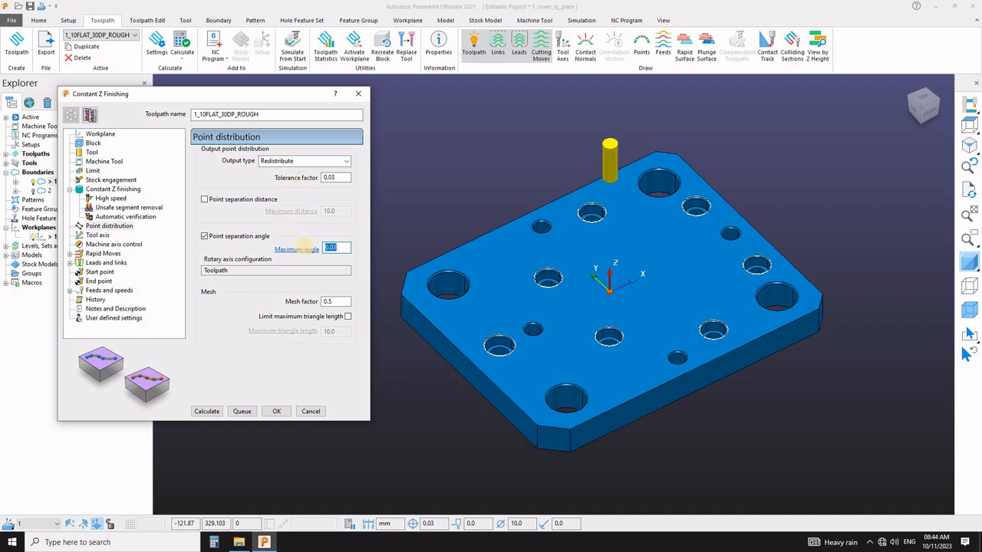
key(Return)
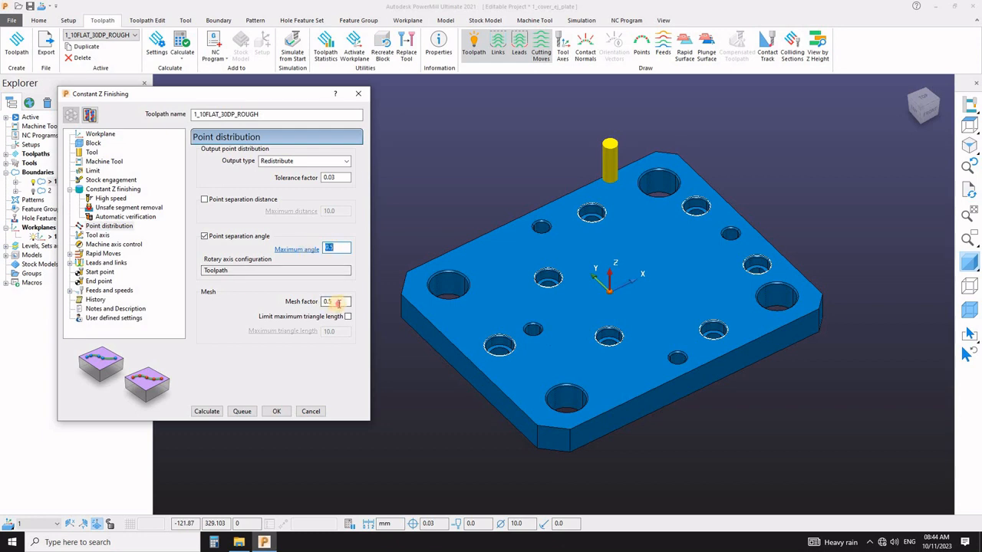
double_click(337, 303)
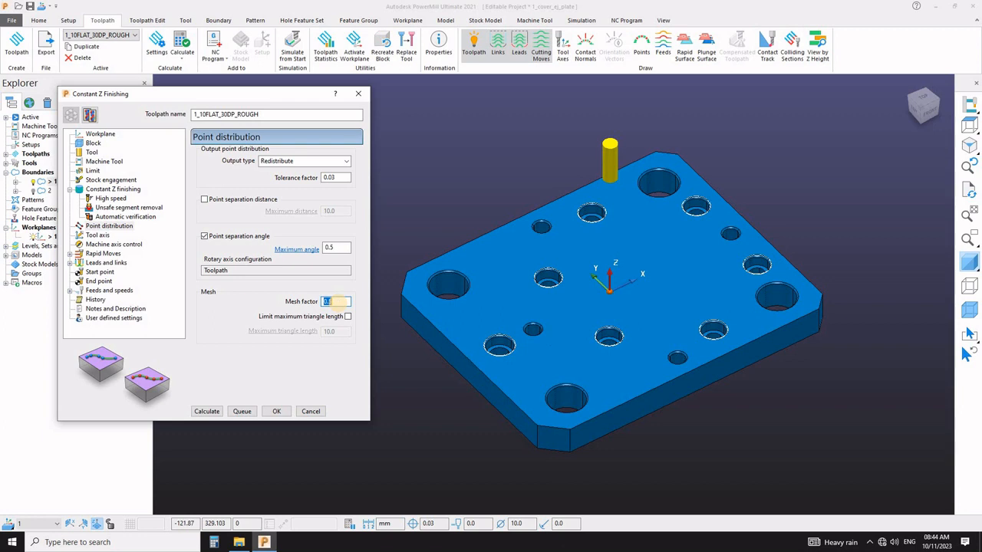
key(Return)
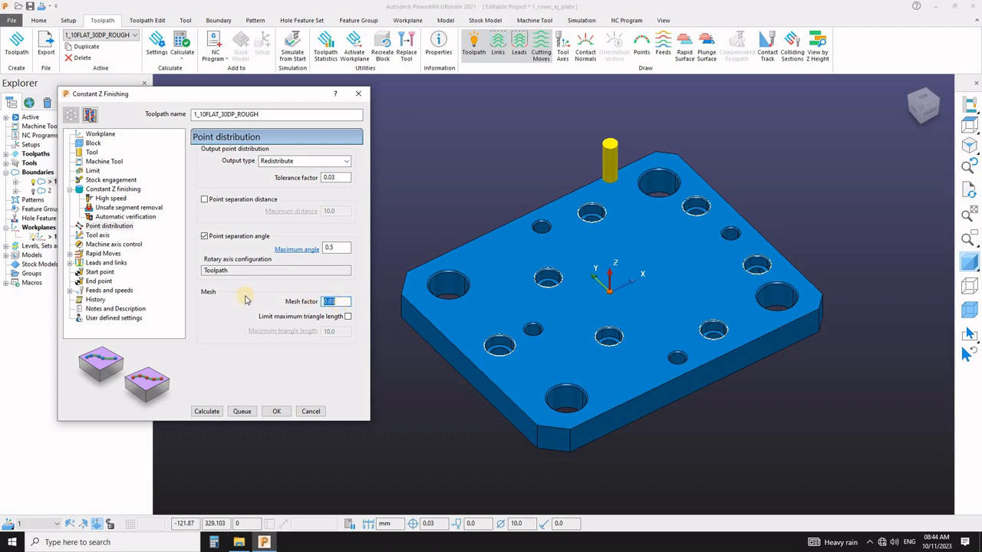
click(102, 237)
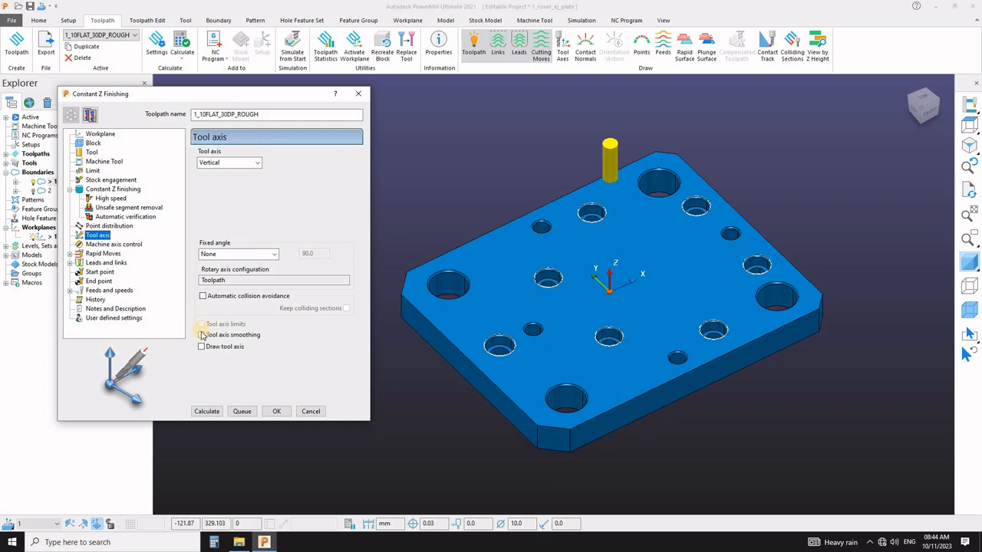
click(202, 335)
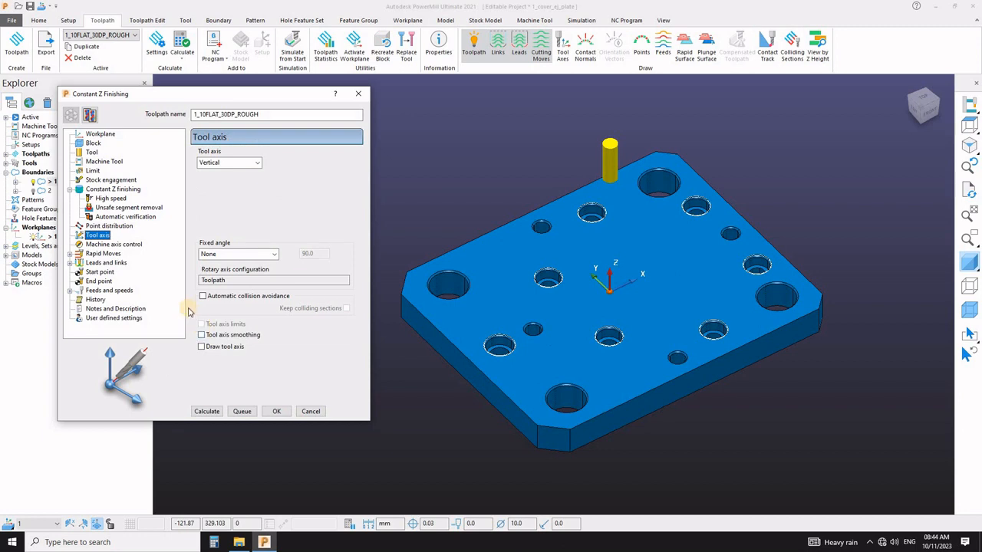
click(105, 245)
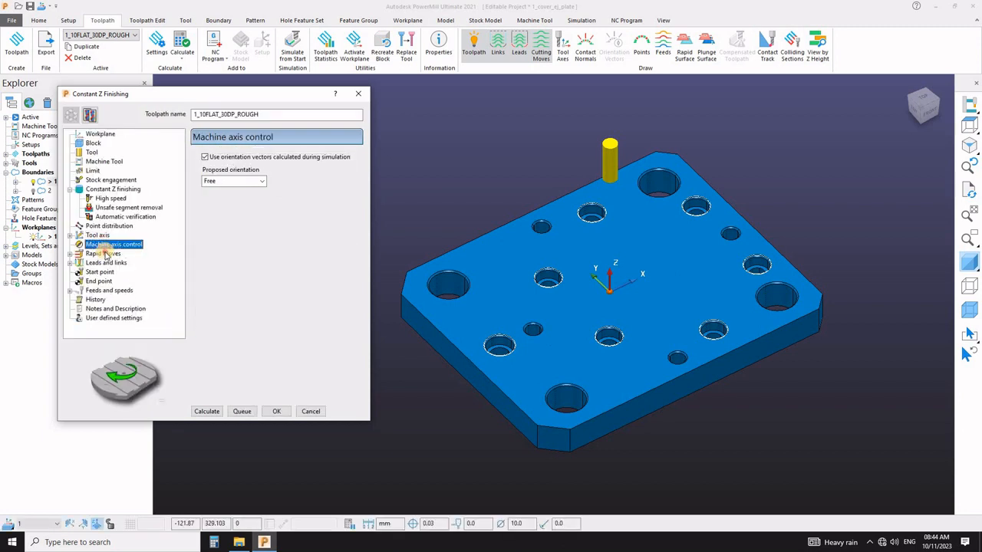
Set the rapid height to 120, plunge height to 10, rapid clearance to 2 and plunge clearance to 1.
click(104, 254)
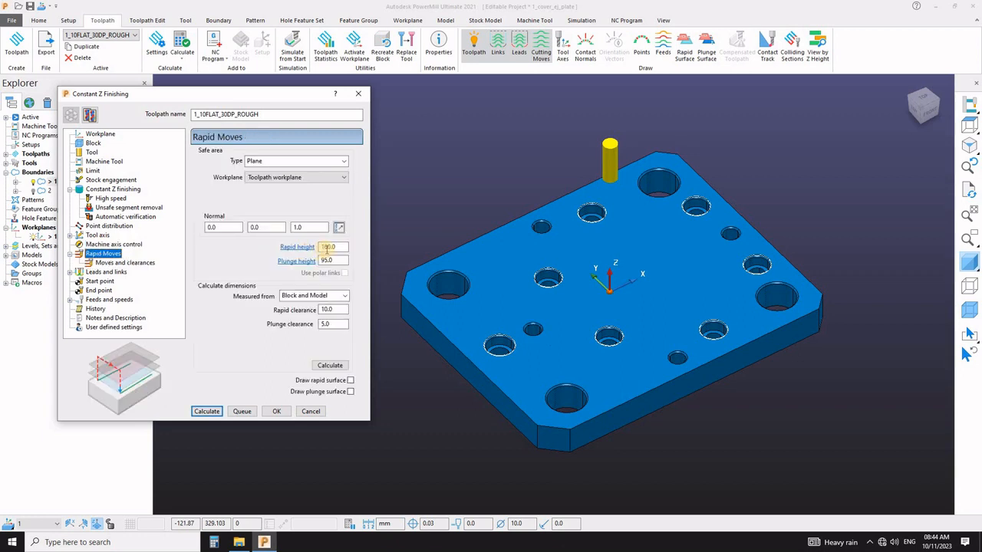
double_click(326, 247)
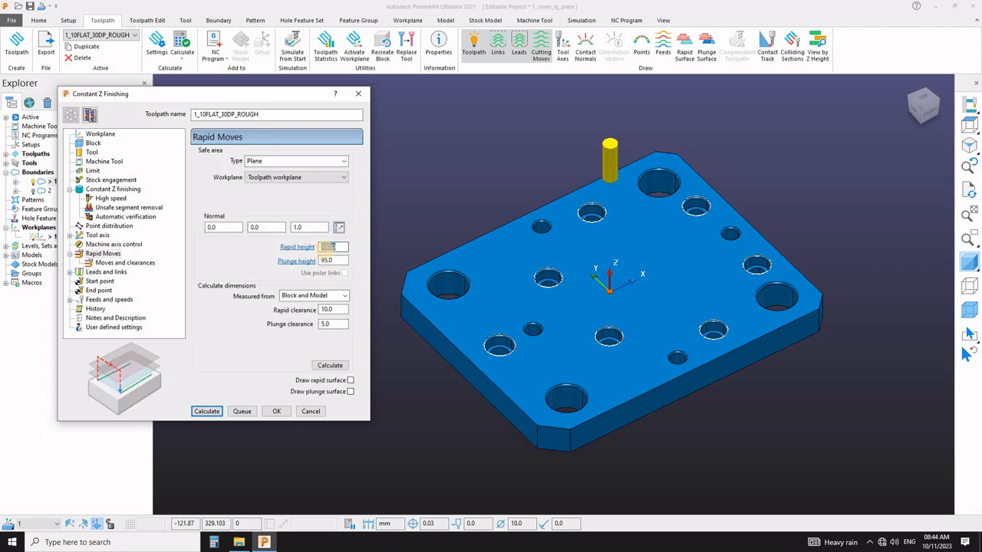
text(120)
key(Tab)
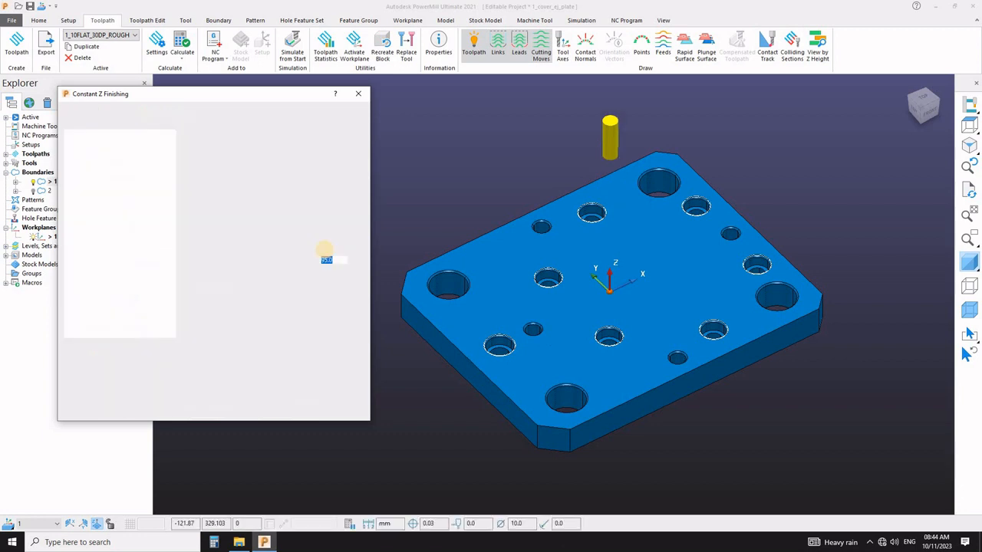
text(10)
key(Return)
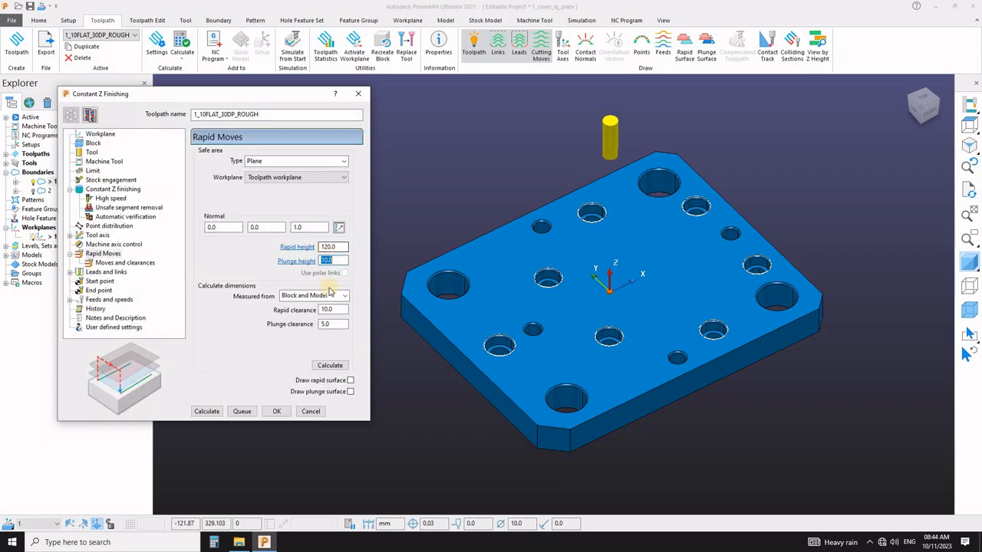
double_click(322, 310)
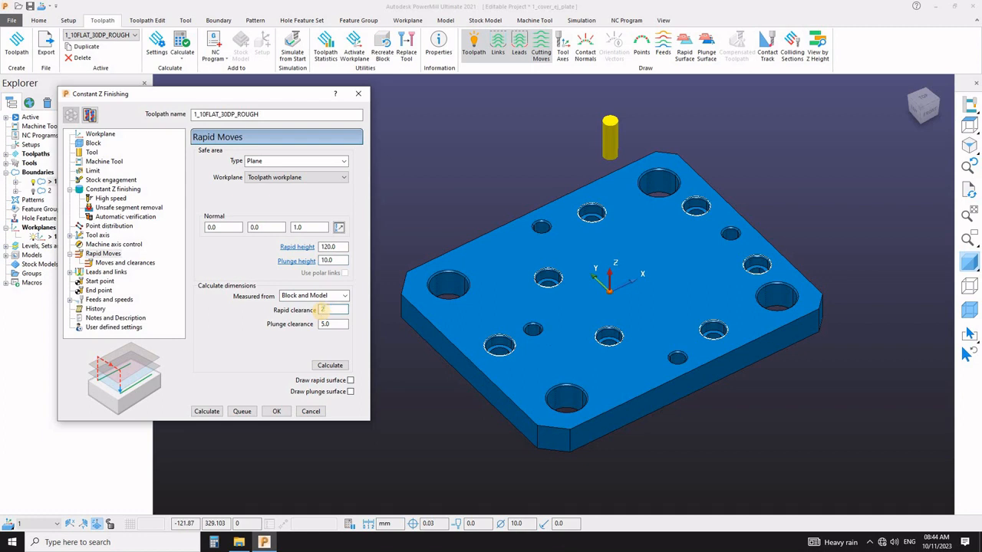
key(Return)
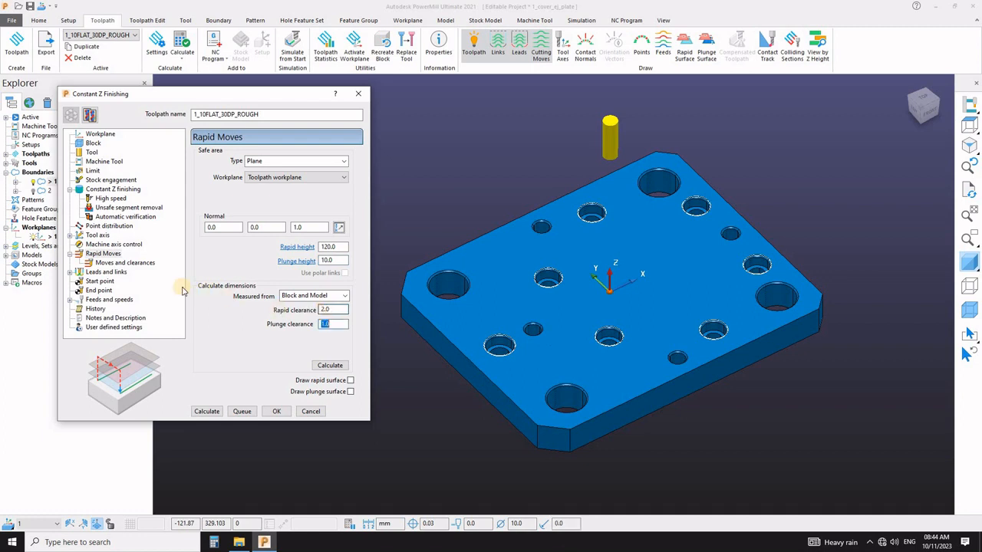
Set the first-choice lead in to Pocket centre and copy it to the lead out.
click(125, 263)
click(121, 272)
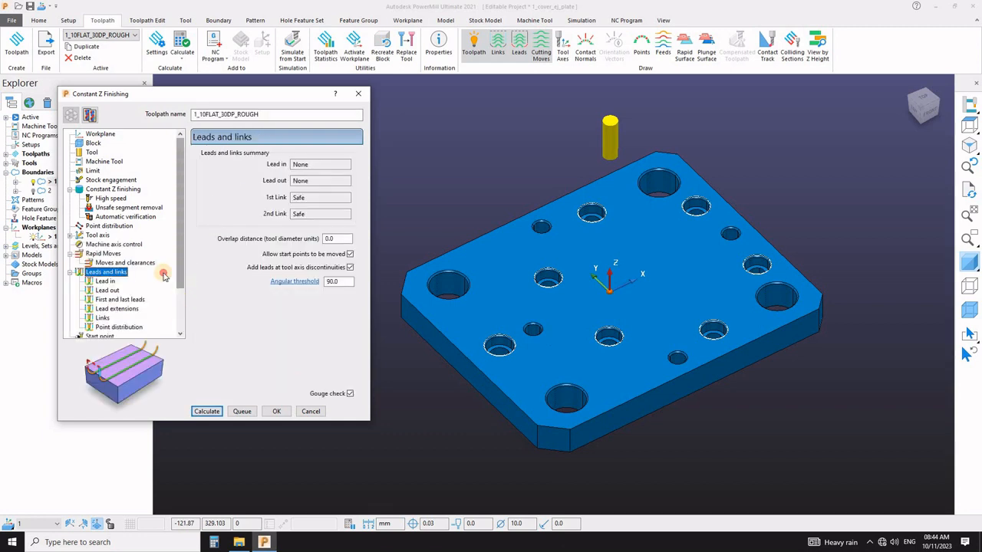
scroll(114, 228, down, 2)
click(108, 226)
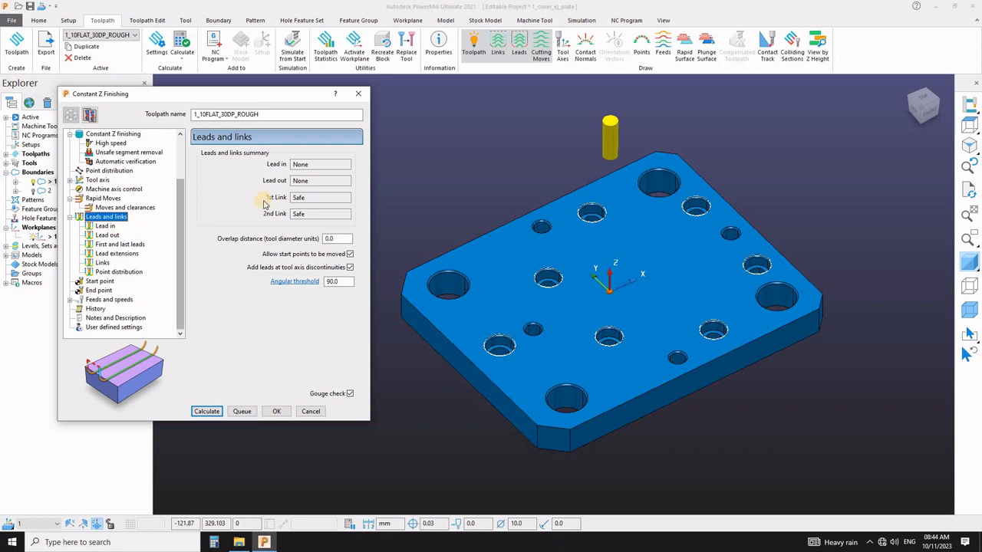
click(271, 161)
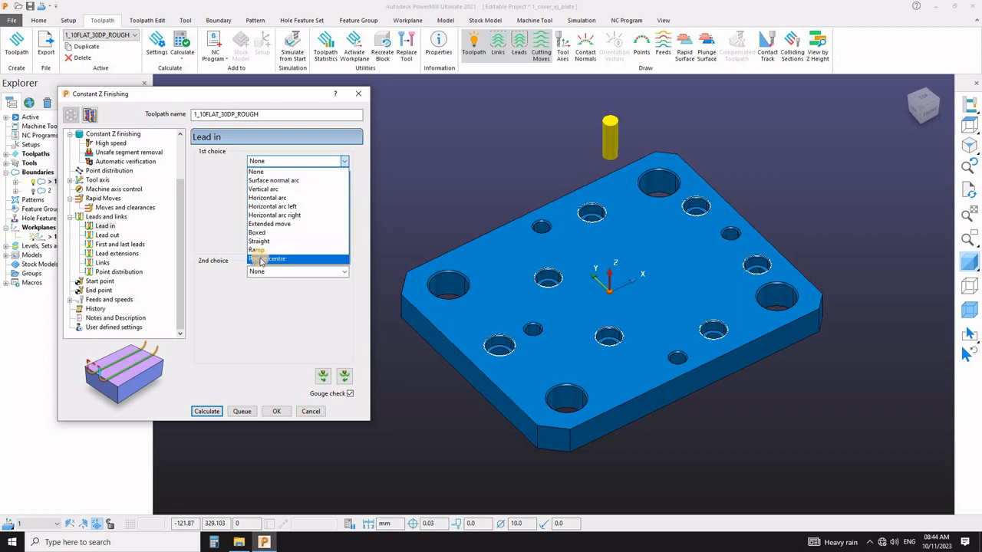
click(259, 259)
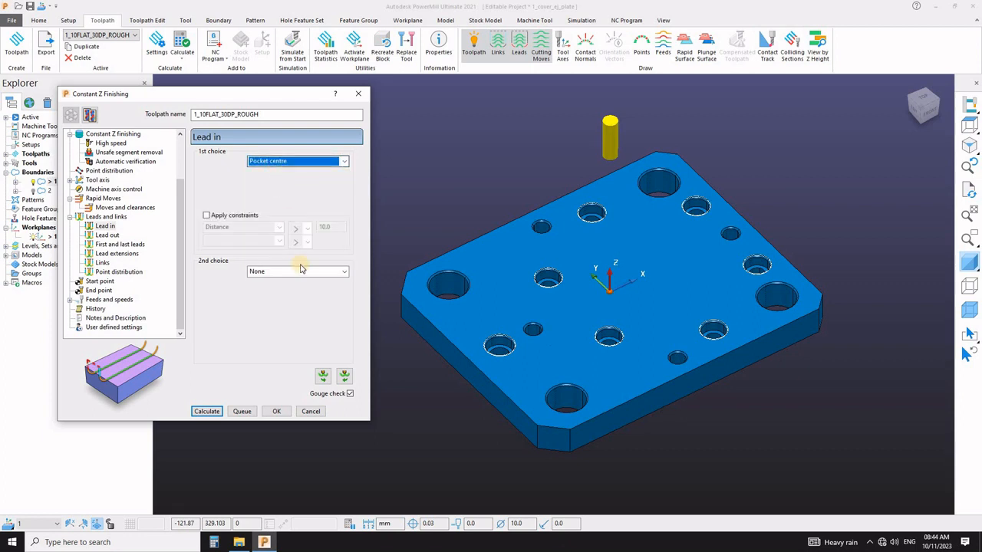
click(323, 377)
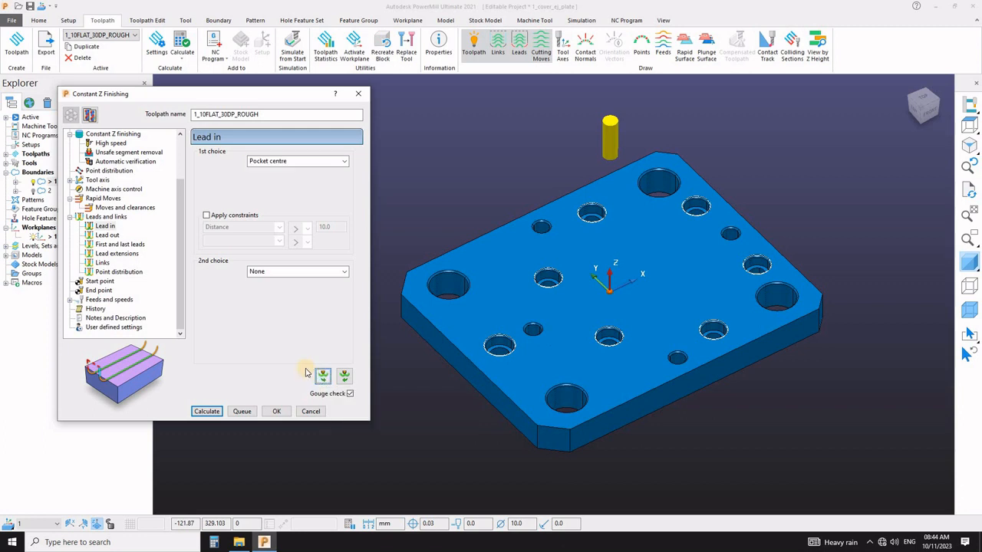
click(108, 234)
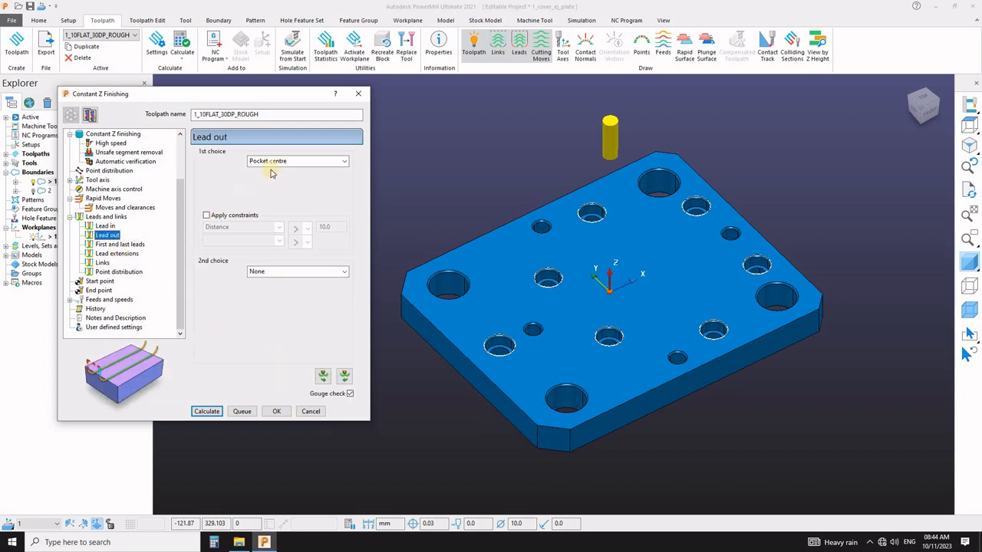
click(122, 245)
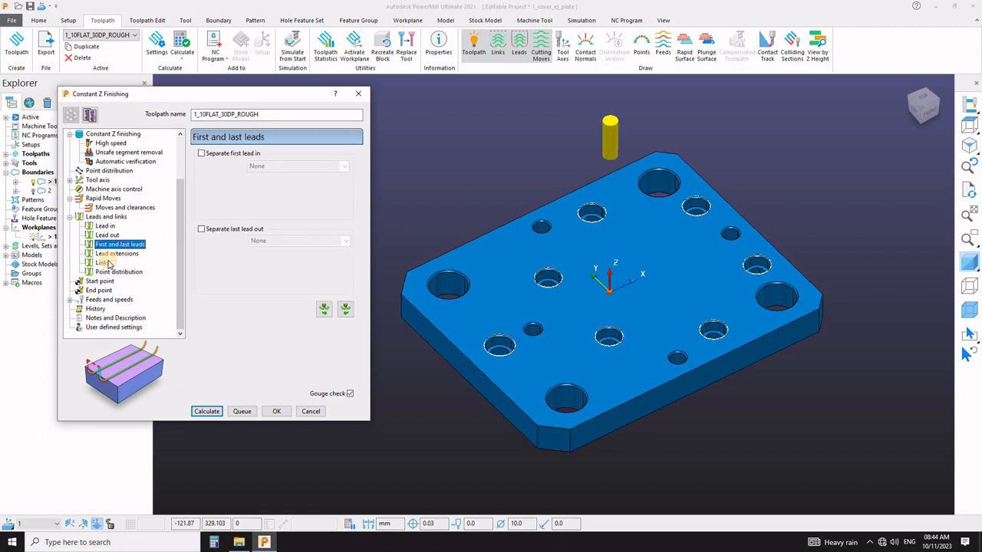
click(111, 254)
click(104, 263)
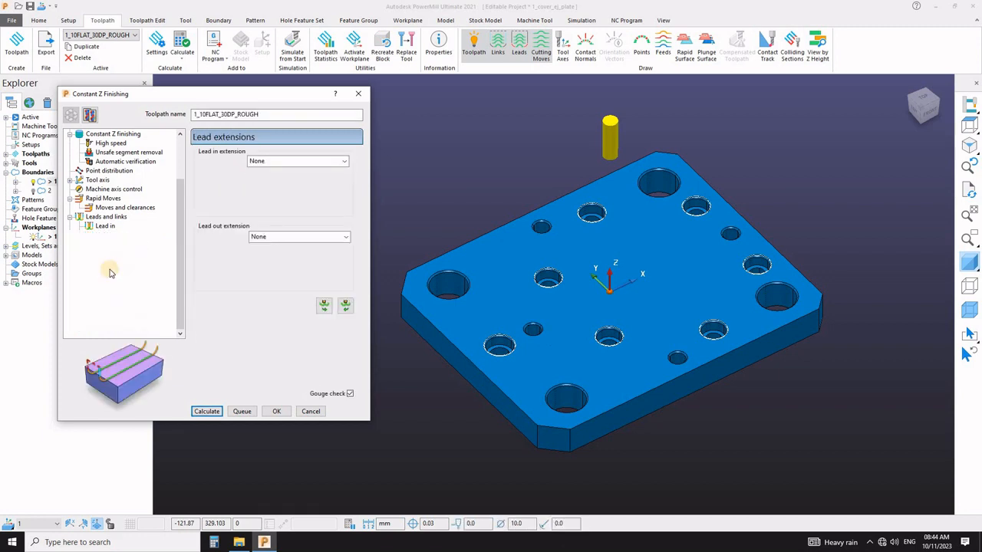
click(114, 272)
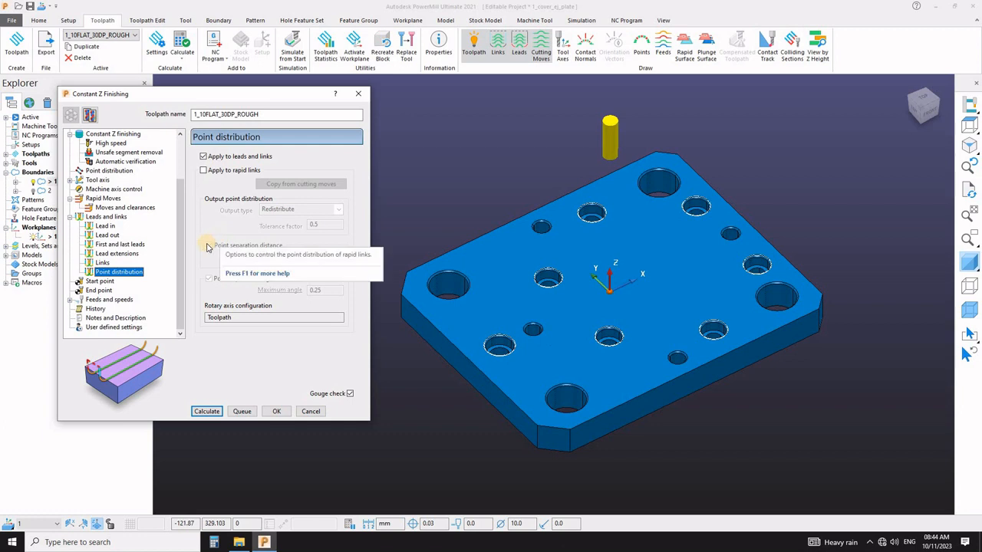
Set the toolpath start point to First point safe and check the end point setting.
click(103, 281)
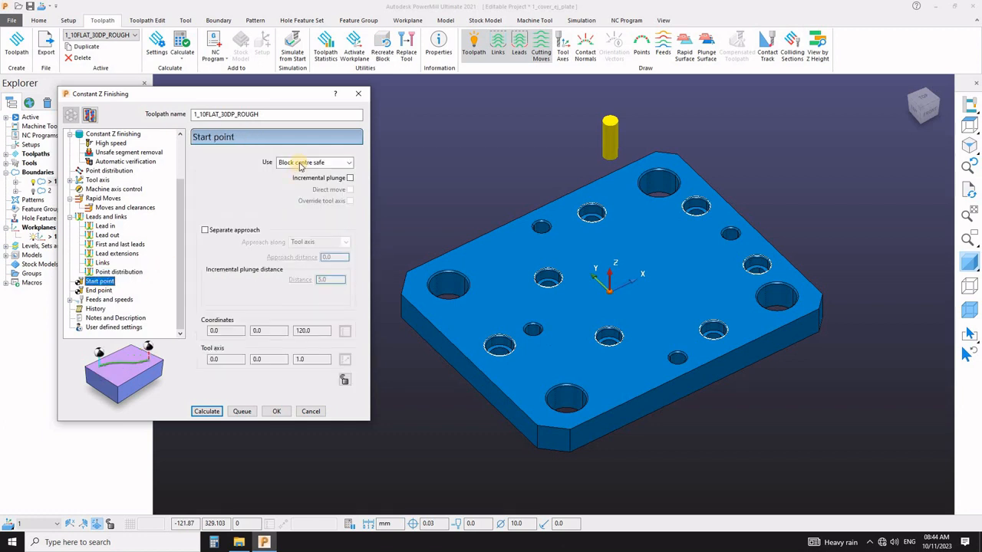
click(300, 164)
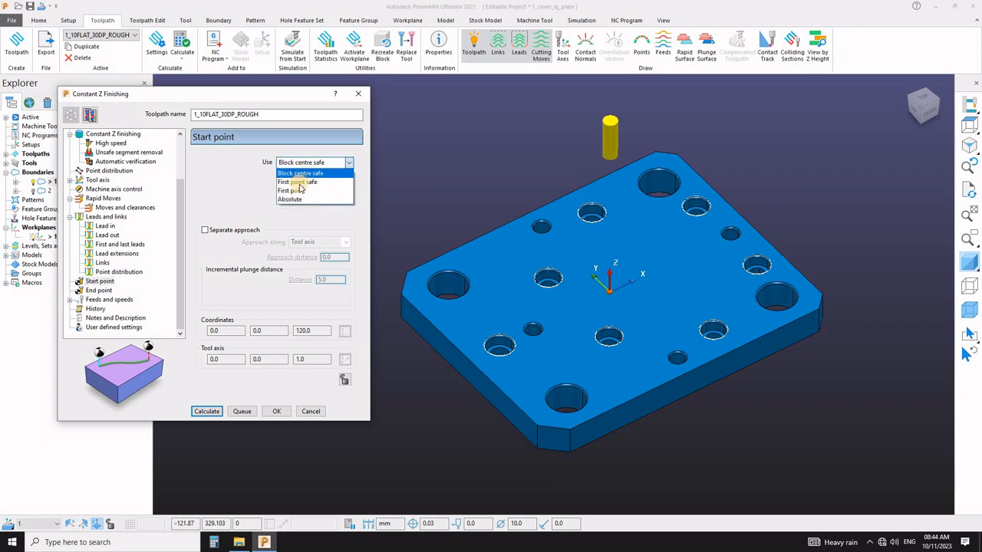
click(299, 184)
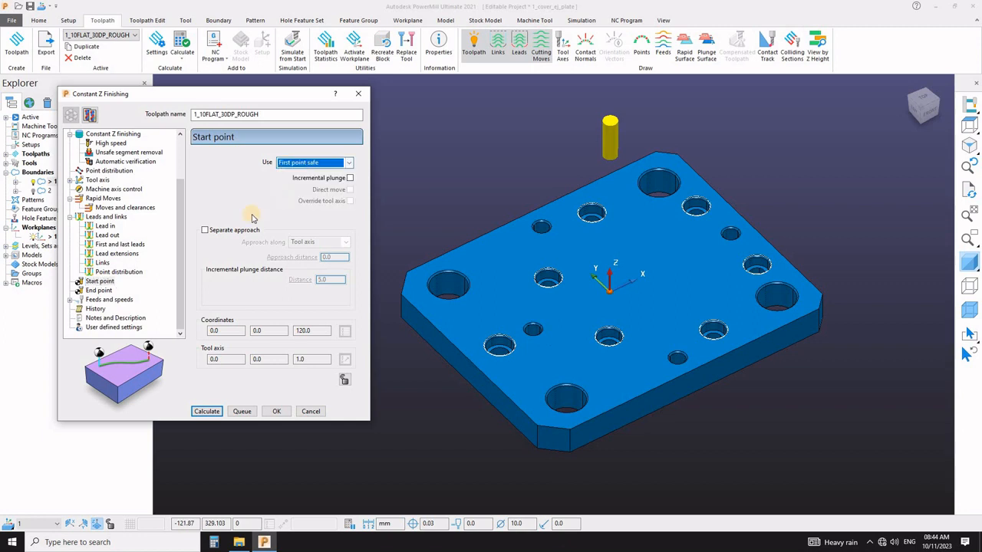
click(103, 291)
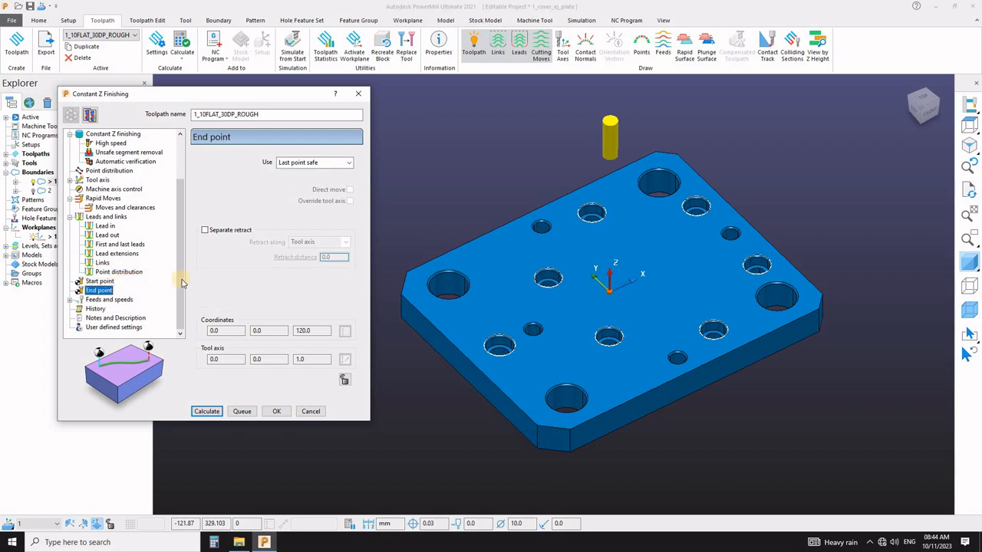
Set the spindle speed to 2200 rpm and the cutting, plunging and skim feed rates to 1800, 120 and 1000 mm/min.
click(123, 300)
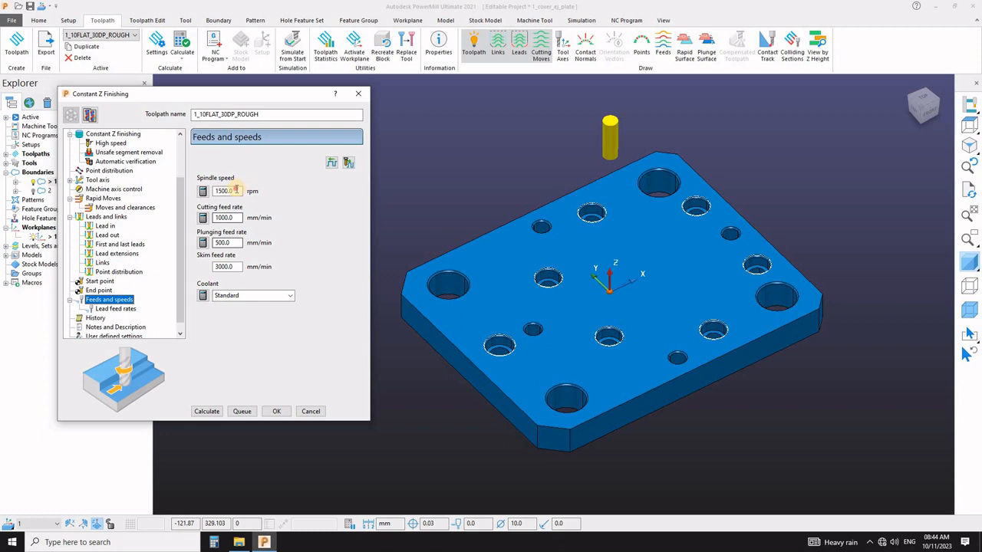
double_click(236, 191)
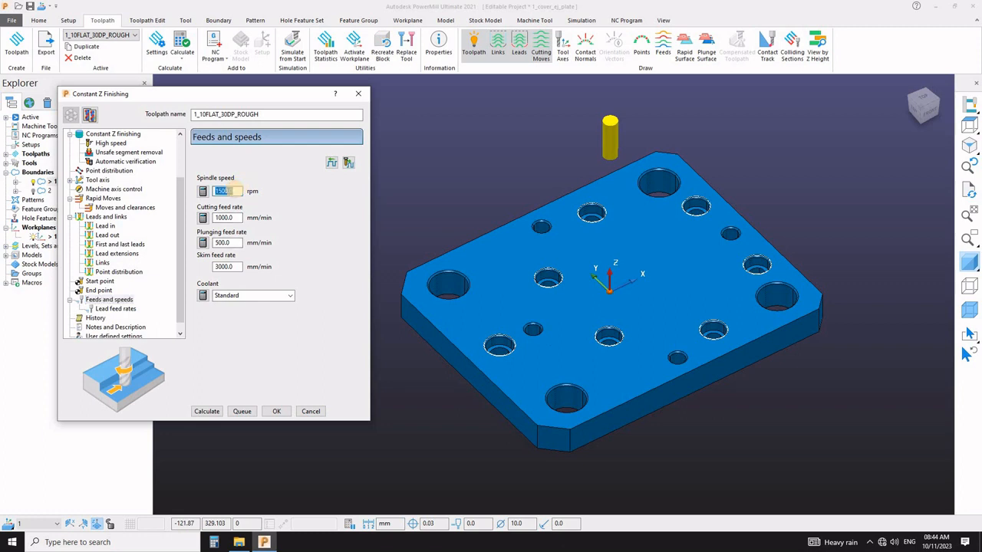
text(22)
key(Tab)
text(1800)
key(Tab)
text(1)
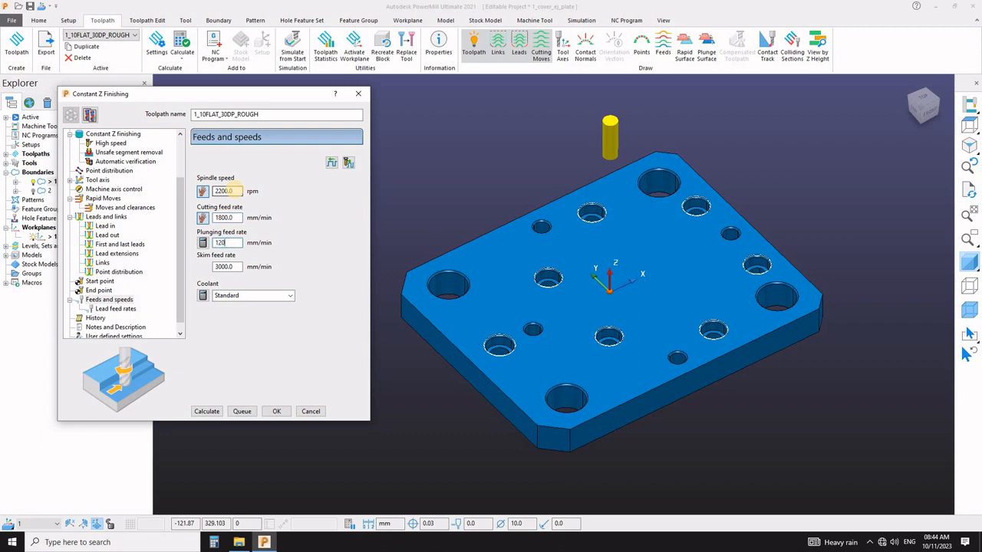
key(Tab)
text(10)
key(Return)
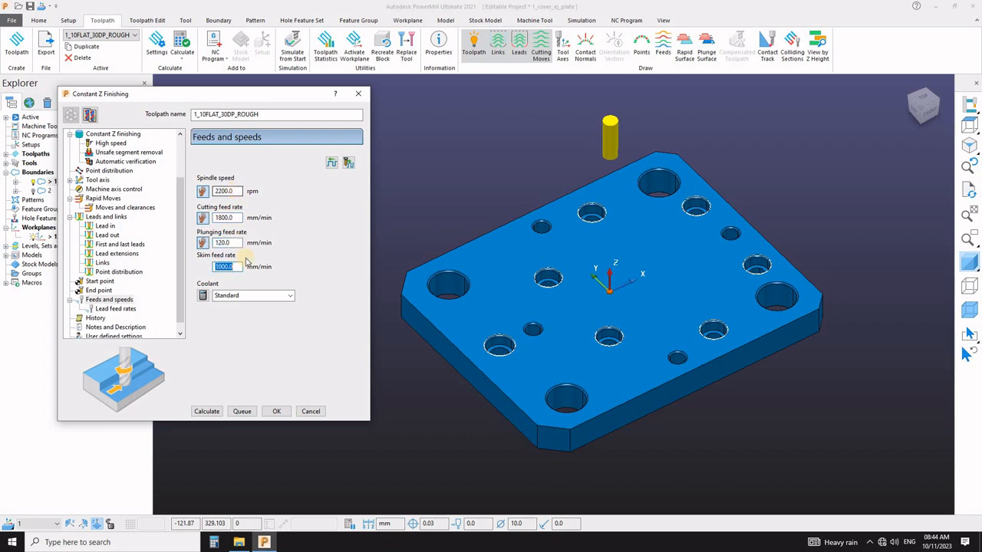
Set the coolant to None and calculate the Constant Z finishing toolpath.
click(249, 298)
click(245, 306)
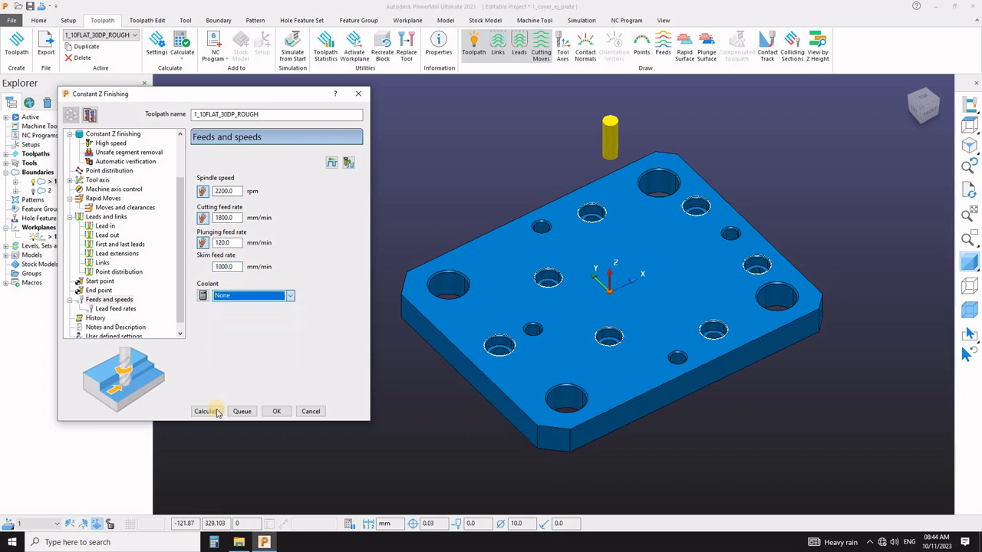
click(207, 411)
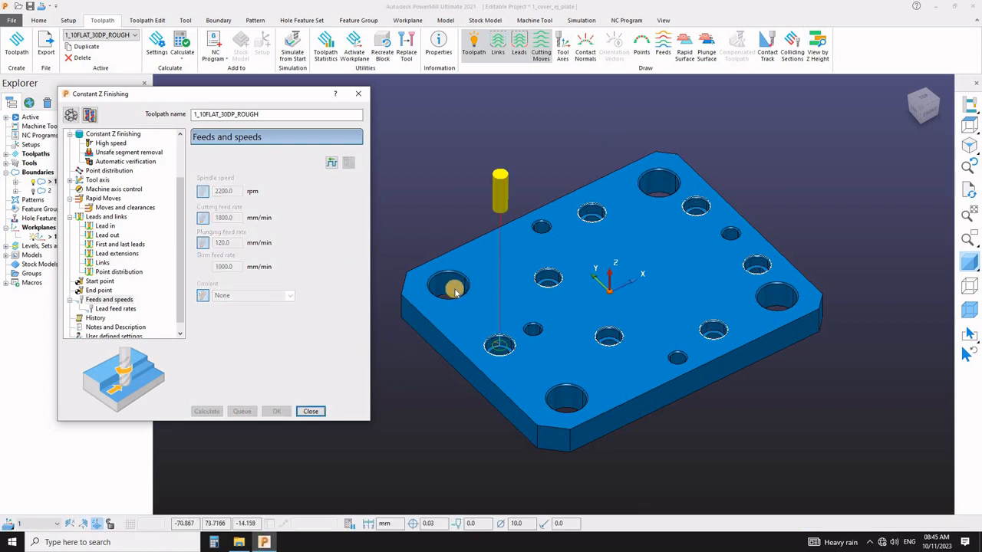
Make the toolpath 1_10FLAT_30DP_ROUGH editable, then recalculate its model-based block and the toolpath.
scroll(452, 288, down, 3)
scroll(183, 237, up, 3)
drag(181, 229, 184, 141)
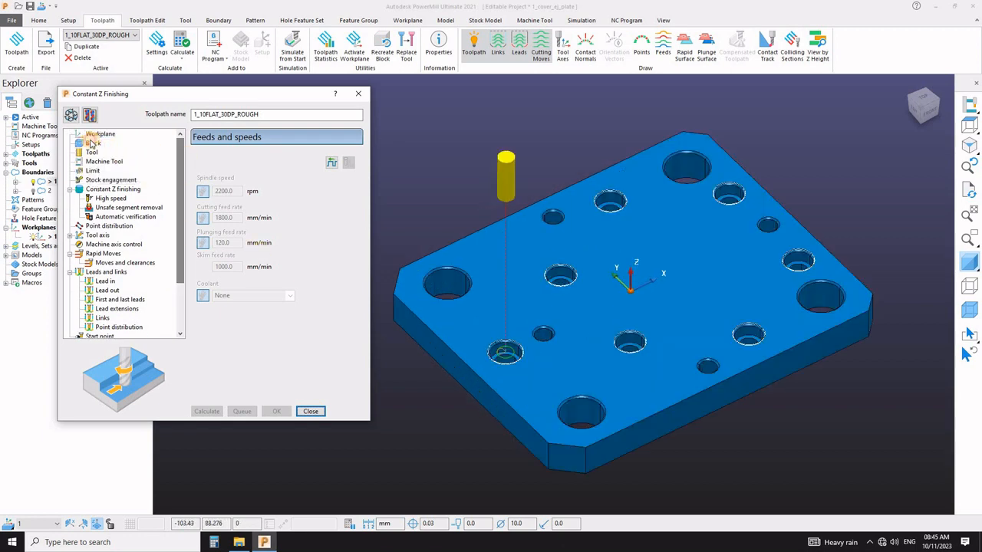
click(93, 143)
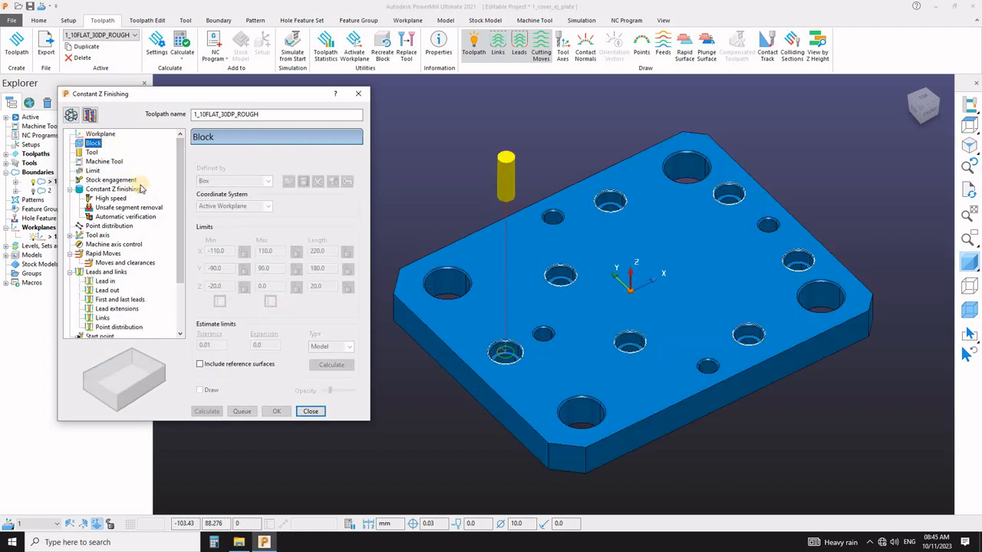
click(77, 115)
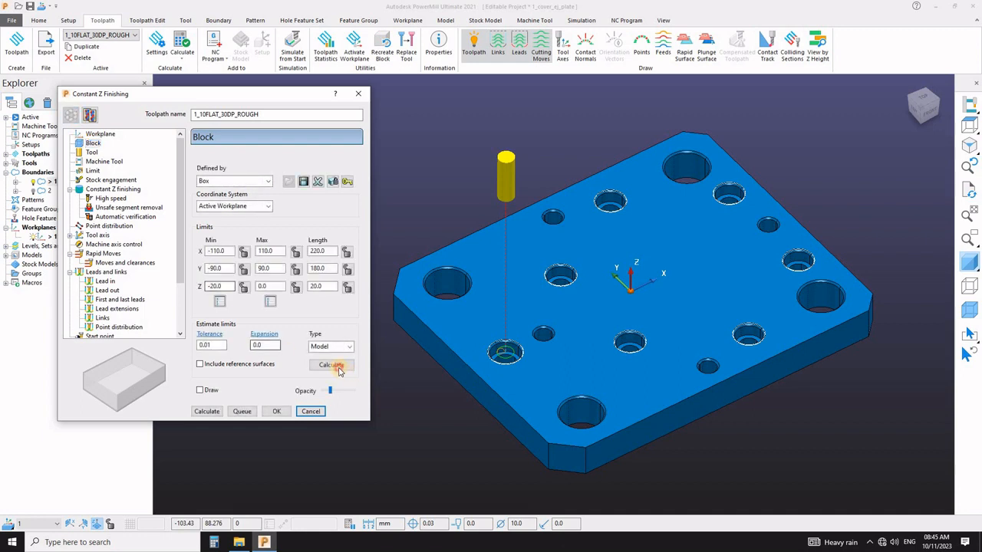
click(336, 367)
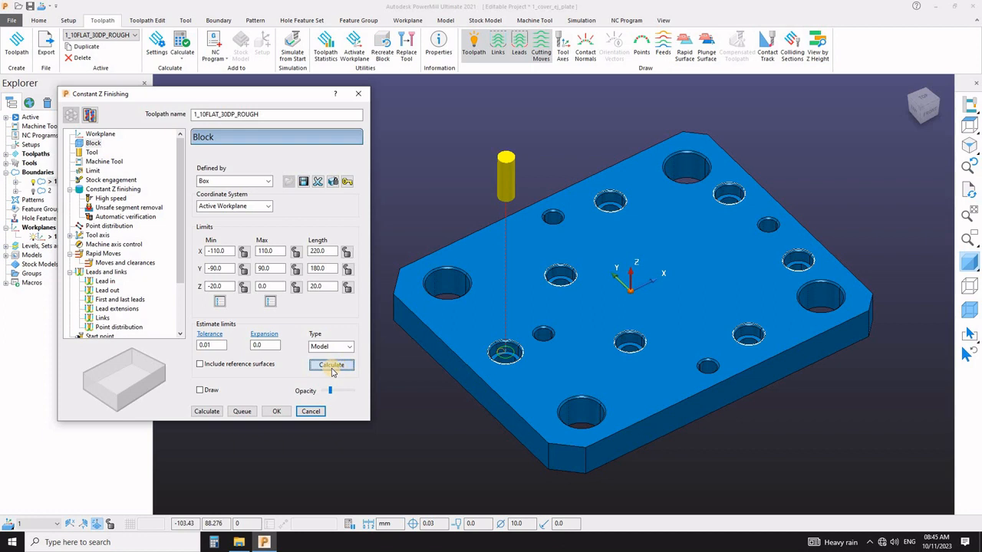
click(206, 413)
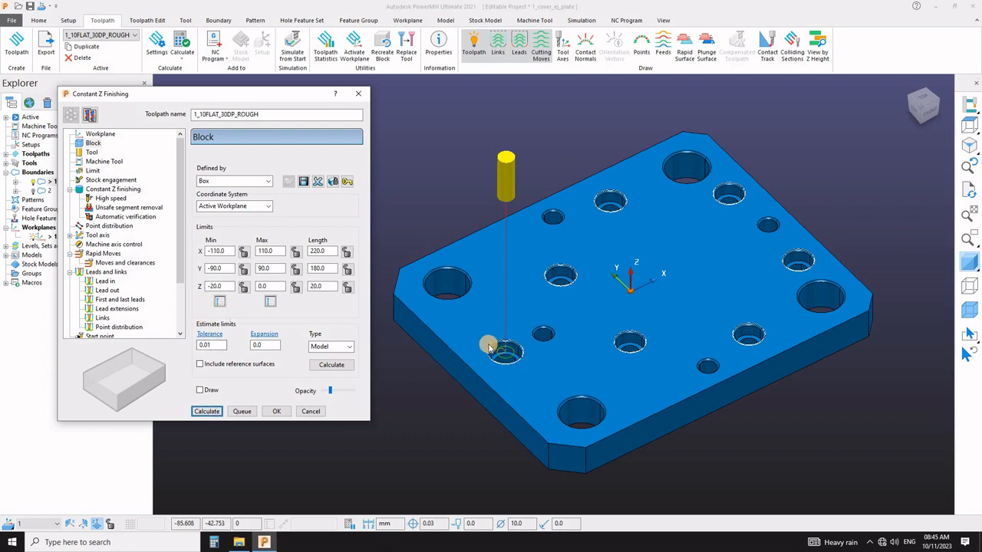
scroll(488, 347, up, 4)
scroll(490, 351, up, 3)
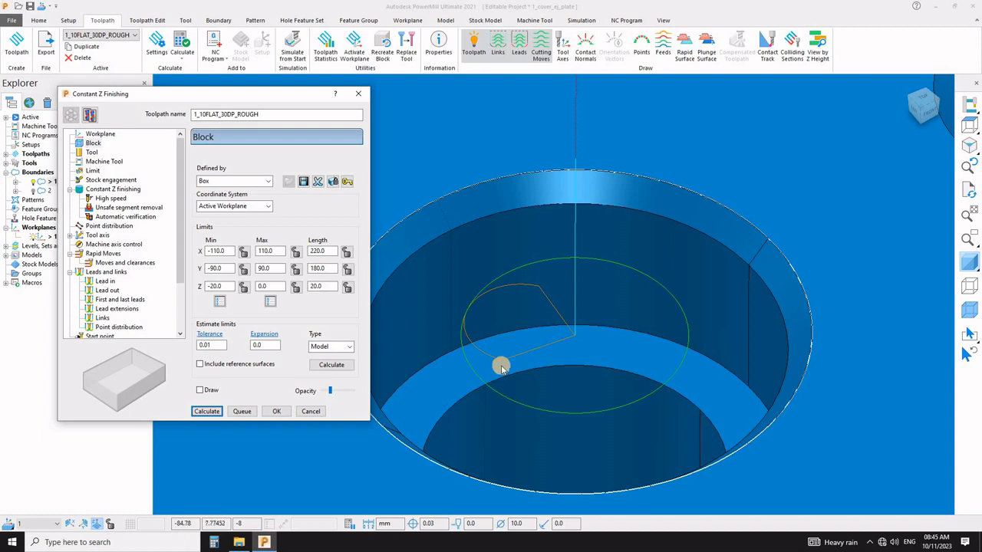
scroll(500, 369, down, 6)
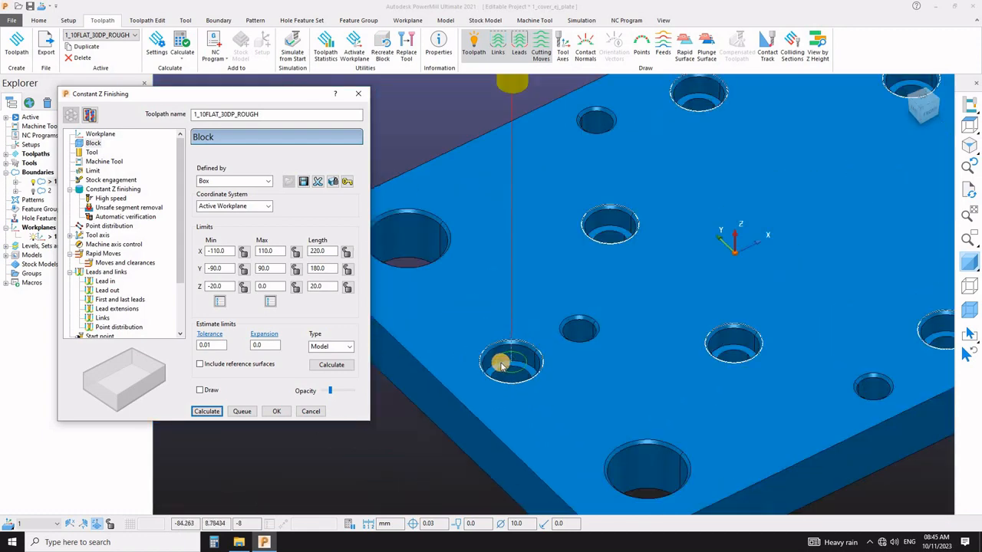
Try boundary 2 as the limit of the toolpath, and set the limit back to boundary 1.
scroll(500, 365, down, 2)
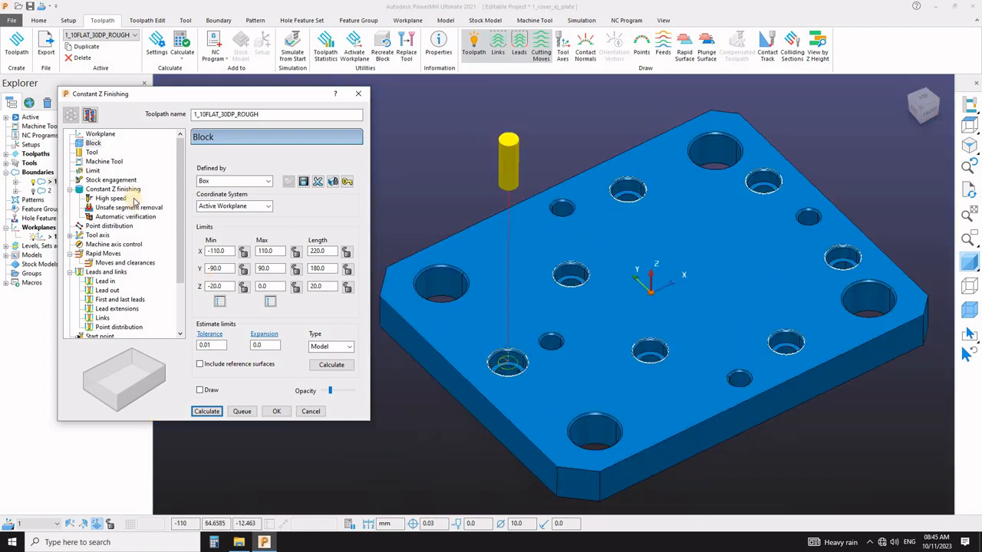
click(92, 171)
click(249, 178)
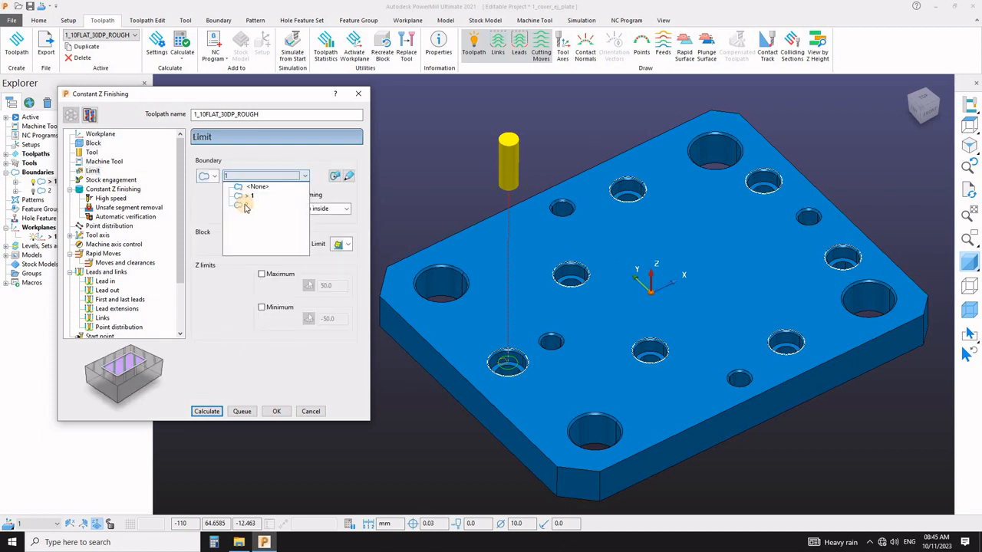
click(244, 205)
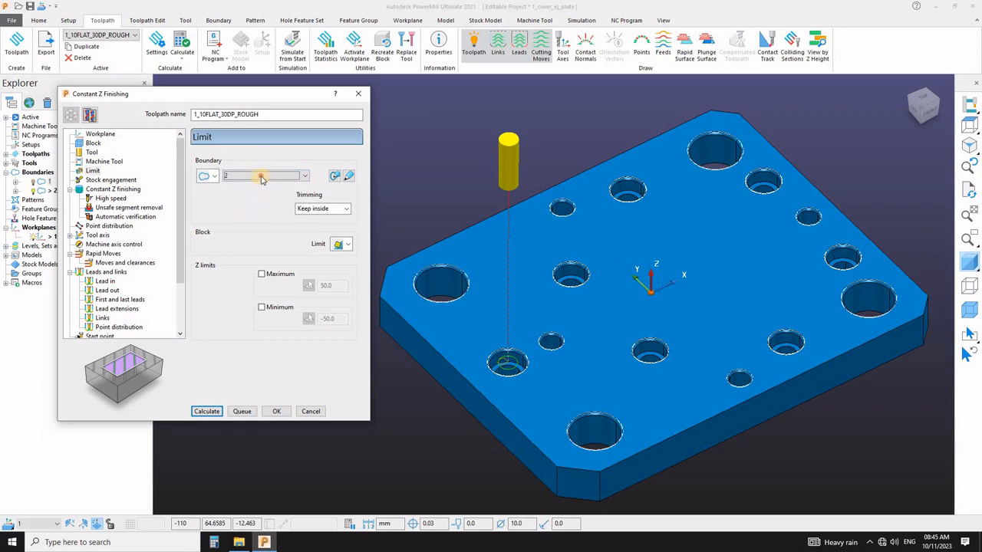
click(261, 177)
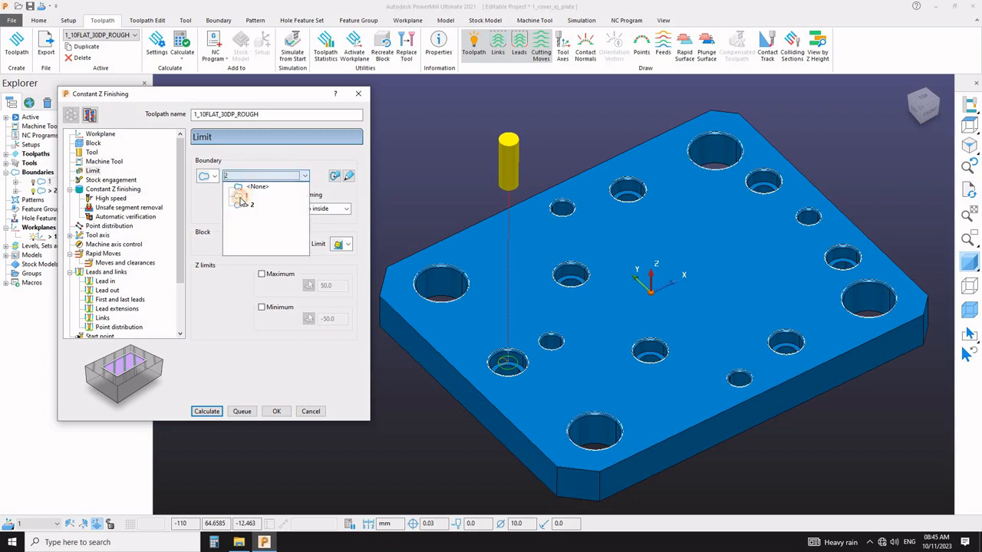
click(244, 196)
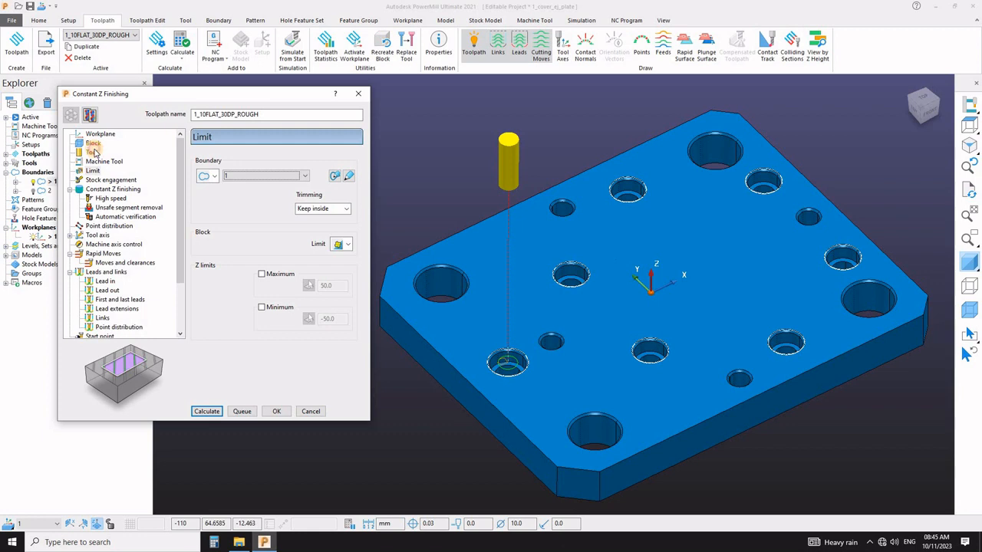
Set the minimum stepdown to 0.15, enable separate axial thickness and recalculate the 1_10FLAT_30DP_ROUGH toolpath with the 10_ENDMILL tool.
click(92, 151)
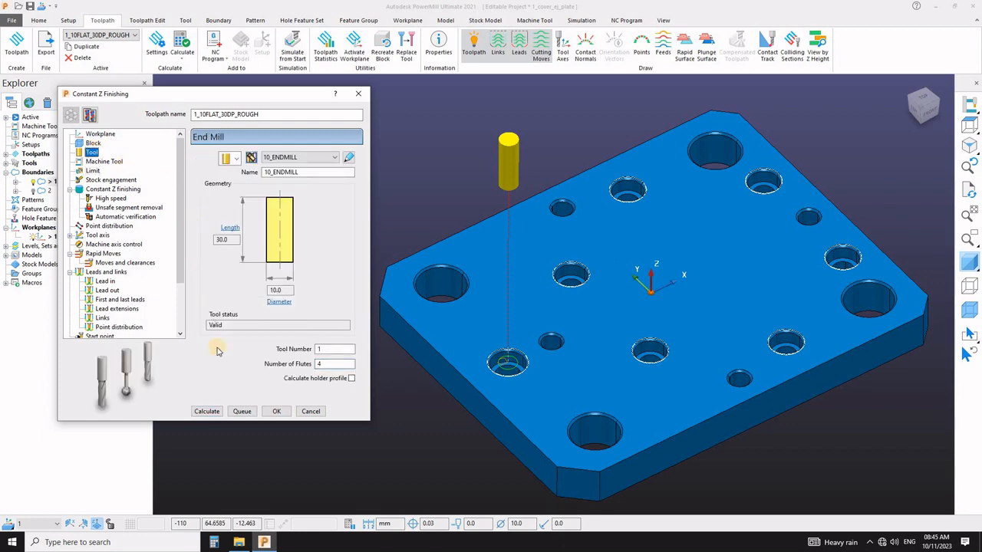
click(207, 412)
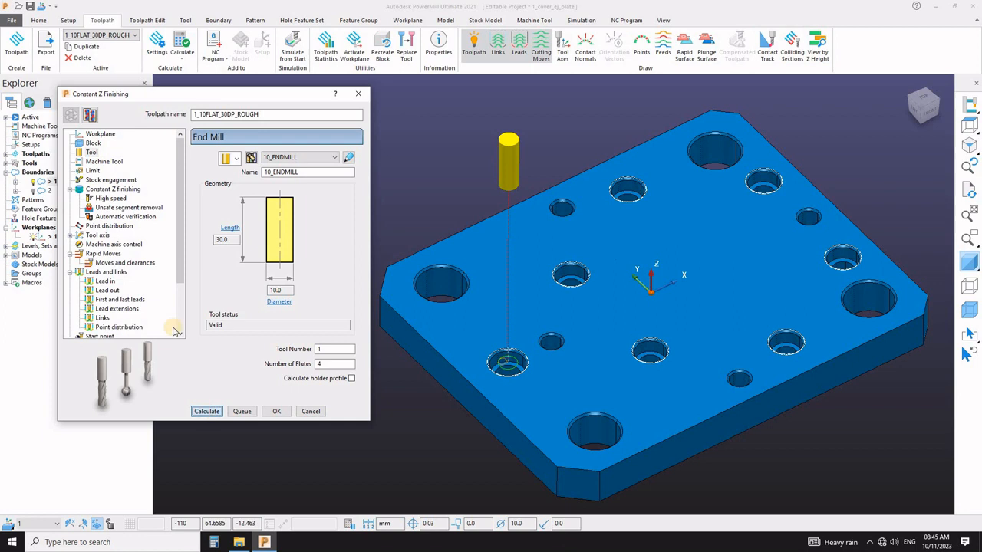
click(112, 189)
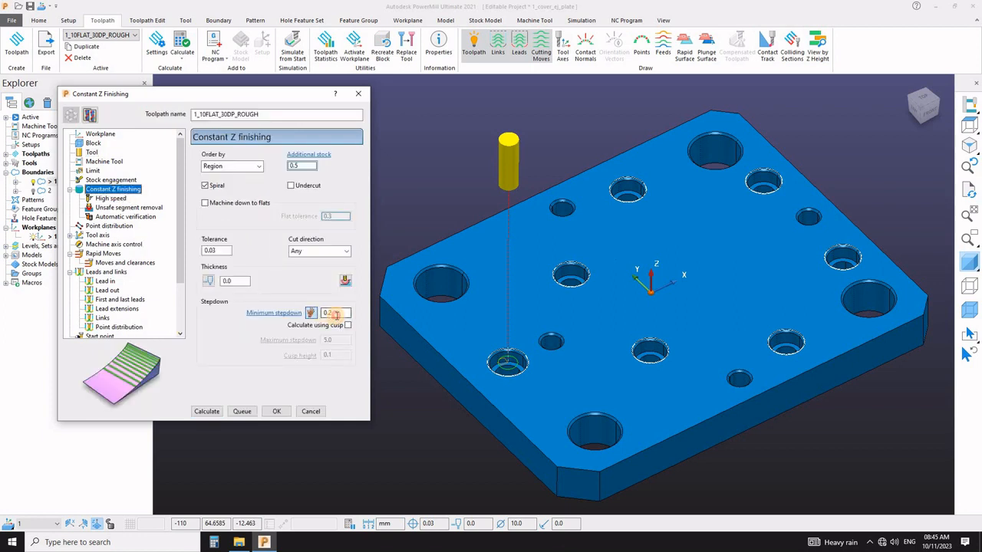
double_click(335, 314)
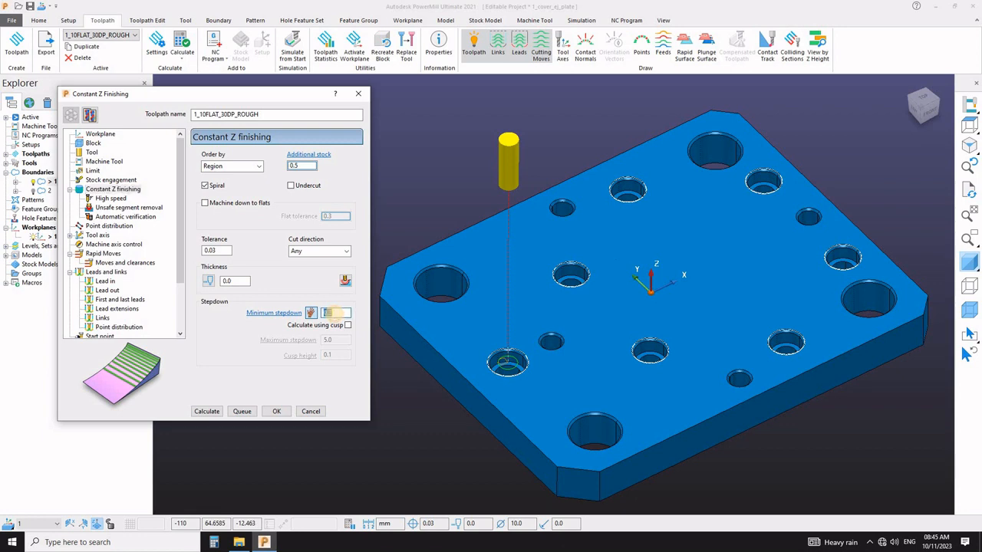
key(Return)
click(208, 281)
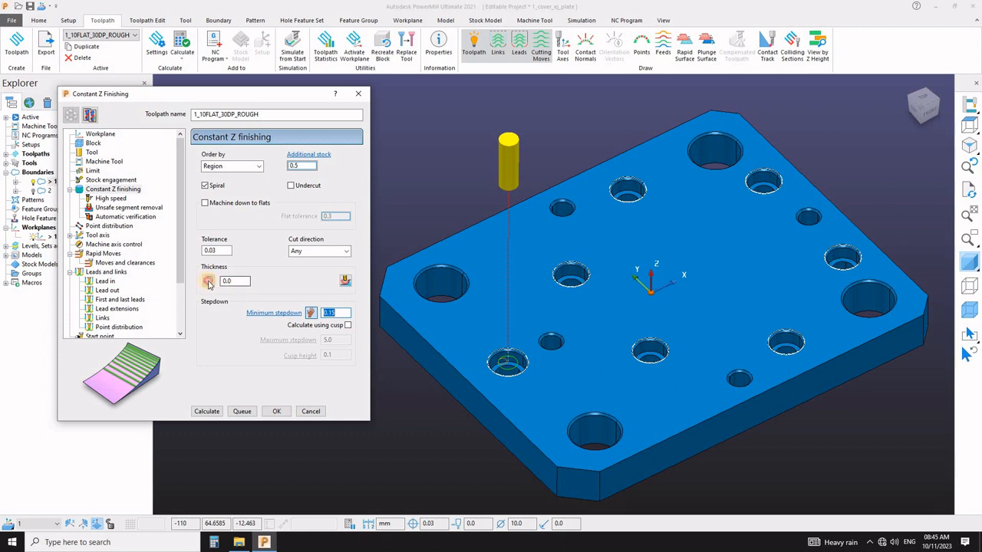
click(207, 412)
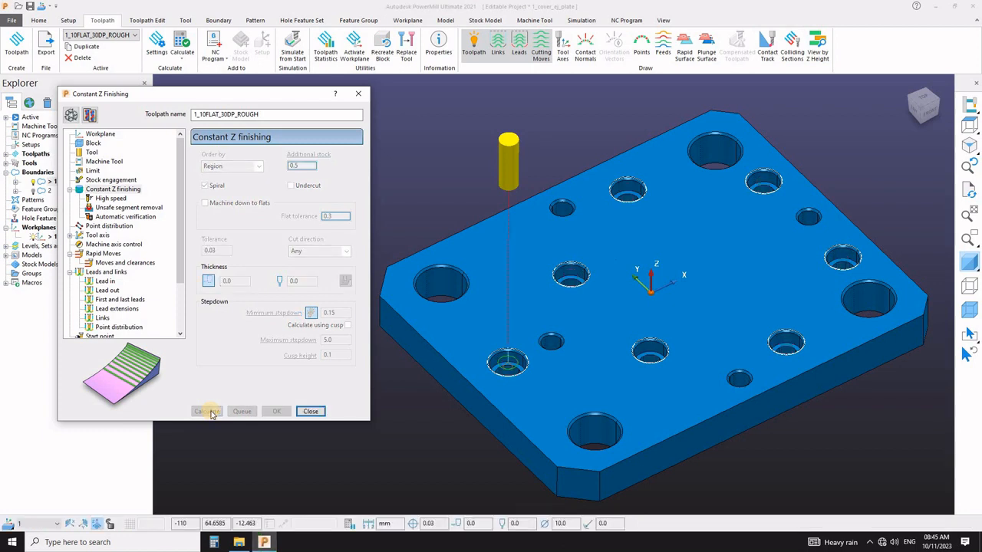
click(311, 412)
Inspect the toolpath in the counterbored hole and deactivate 1_10FLAT_30DP_ROUGH.
scroll(456, 373, down, 3)
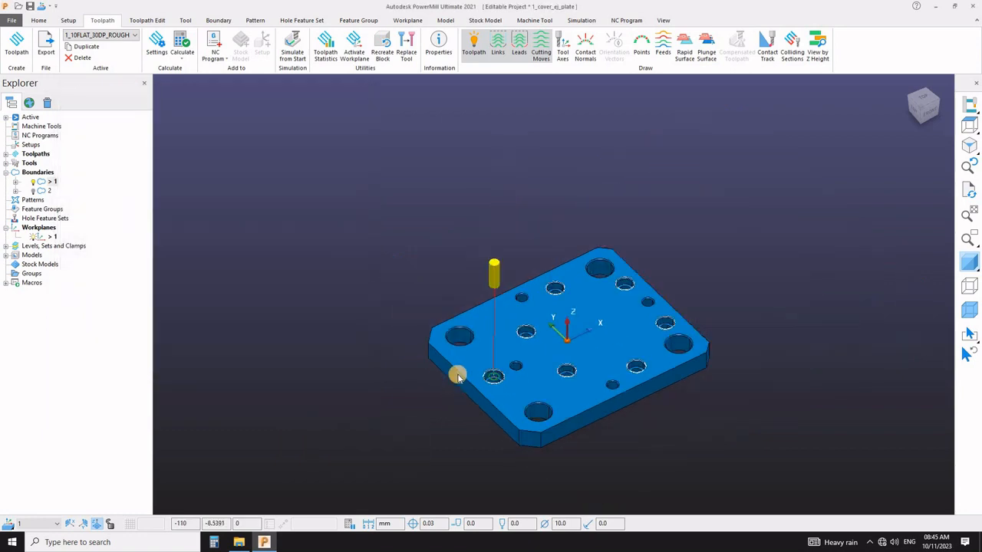
scroll(445, 361, up, 8)
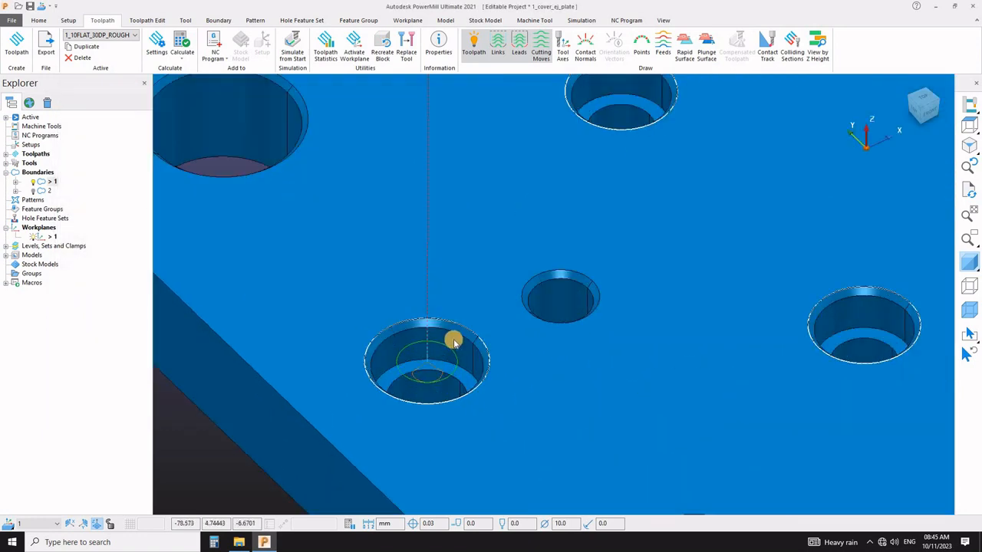
scroll(452, 343, down, 6)
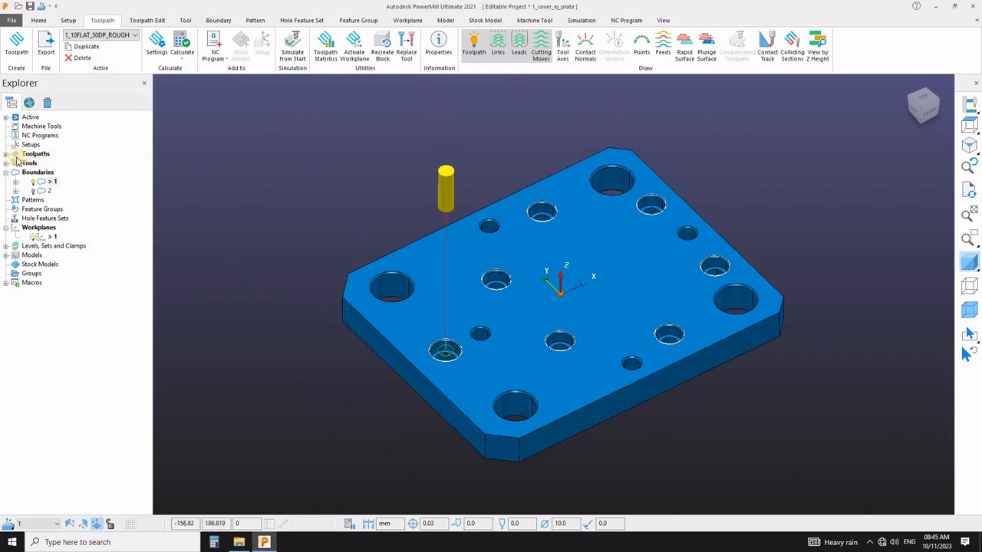
double_click(35, 154)
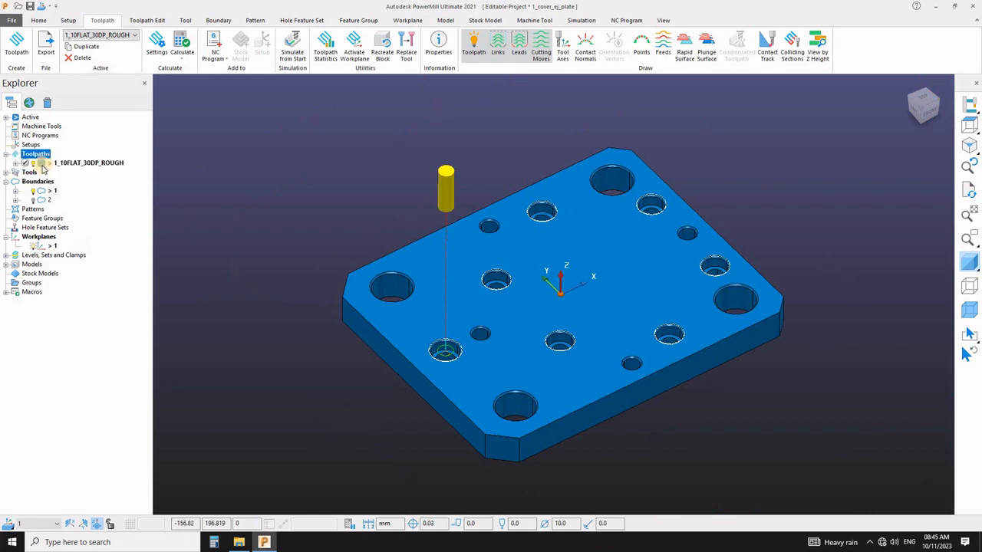
click(40, 164)
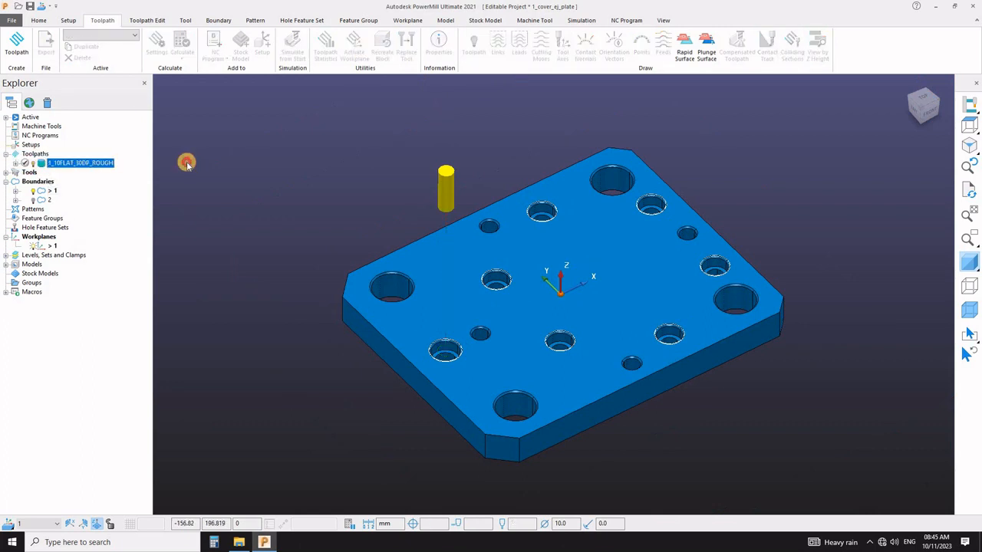
click(40, 21)
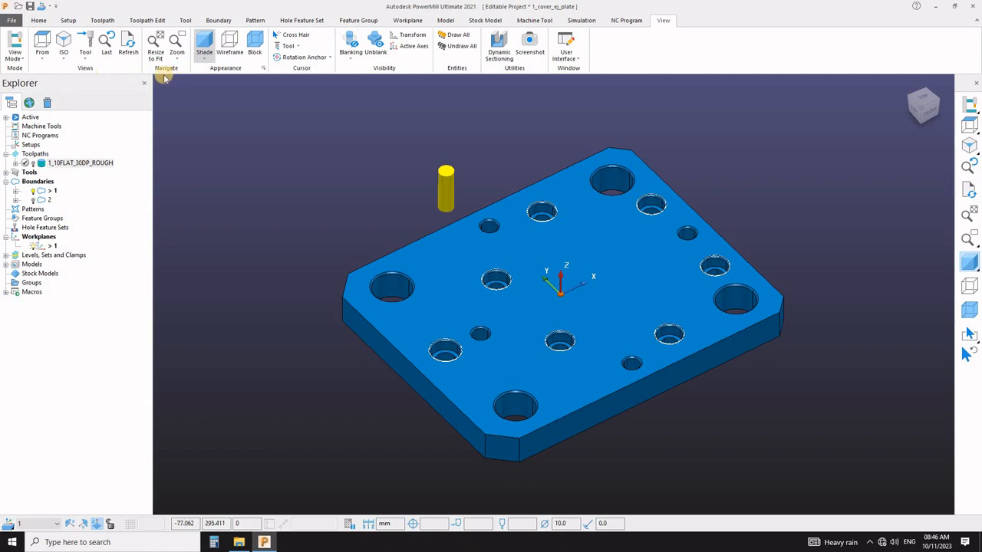
click(129, 43)
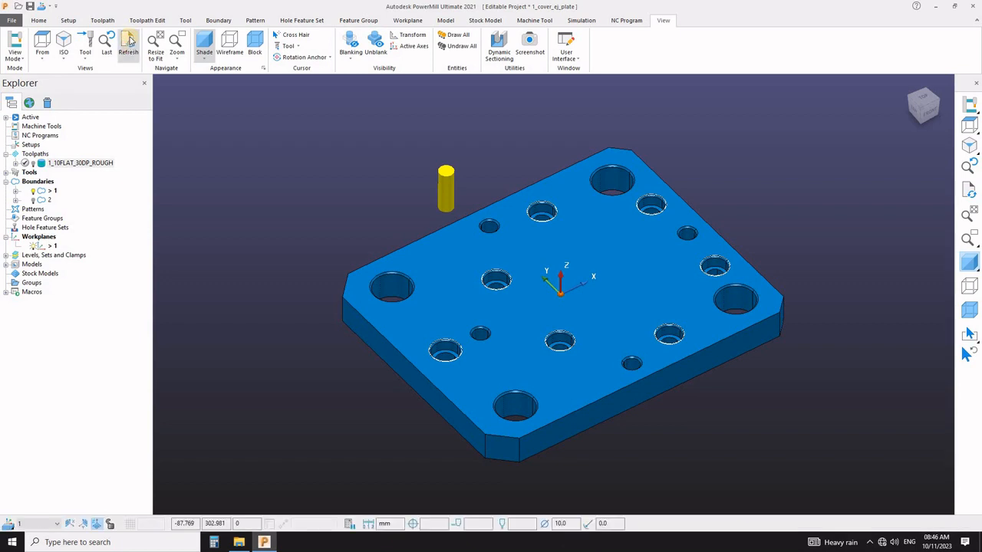
click(130, 43)
click(131, 48)
click(132, 53)
click(131, 49)
click(130, 45)
click(131, 43)
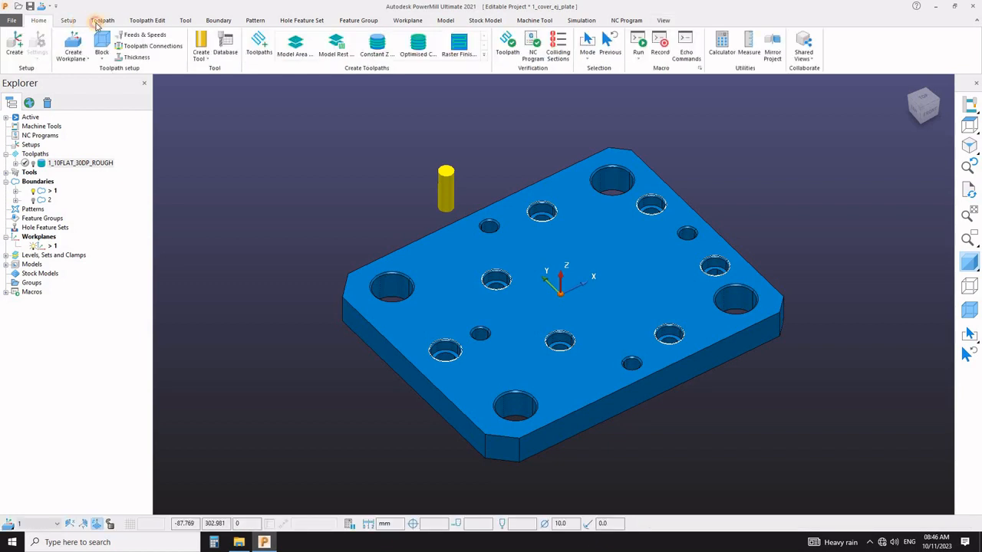
Create a new toolpath with the Constant Z Finishing strategy.
click(78, 22)
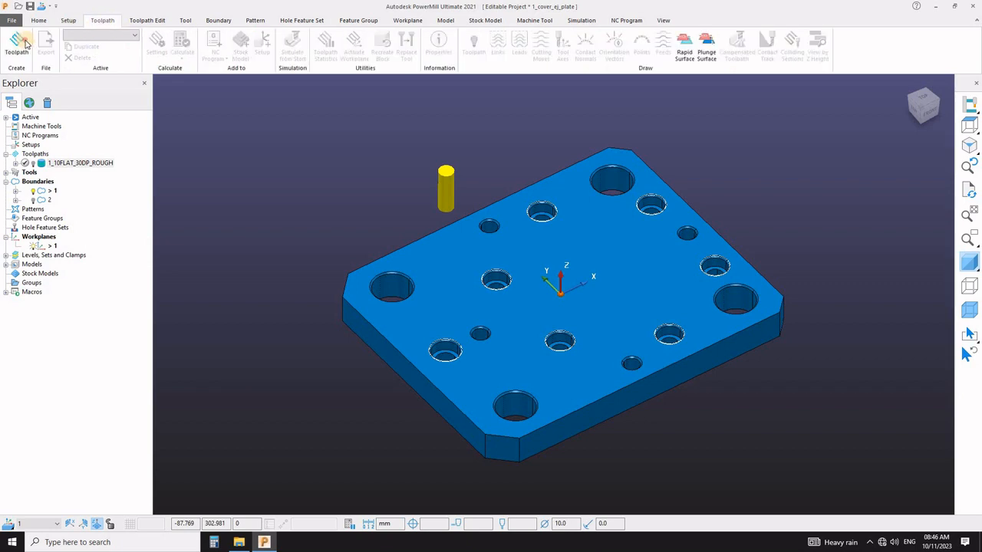
click(17, 42)
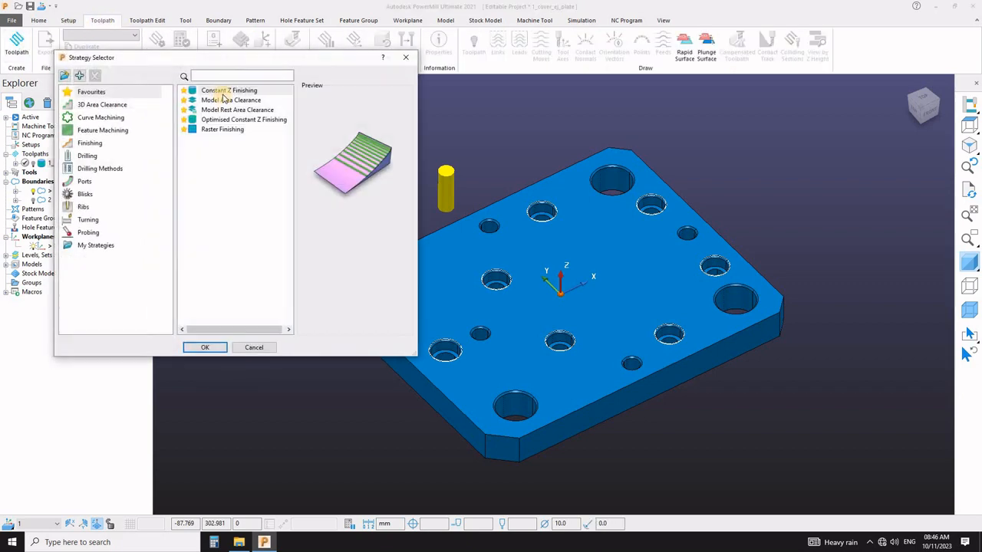
click(224, 92)
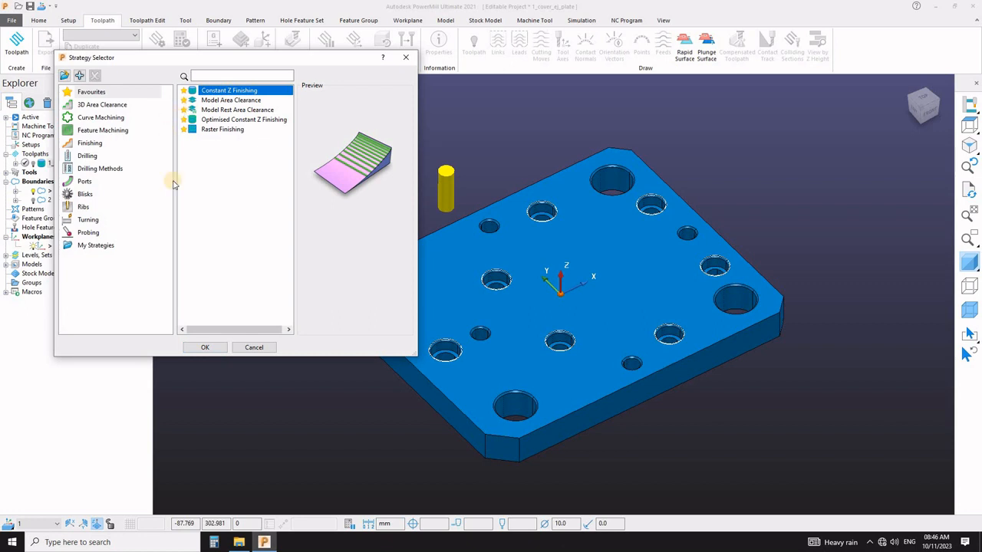
click(203, 348)
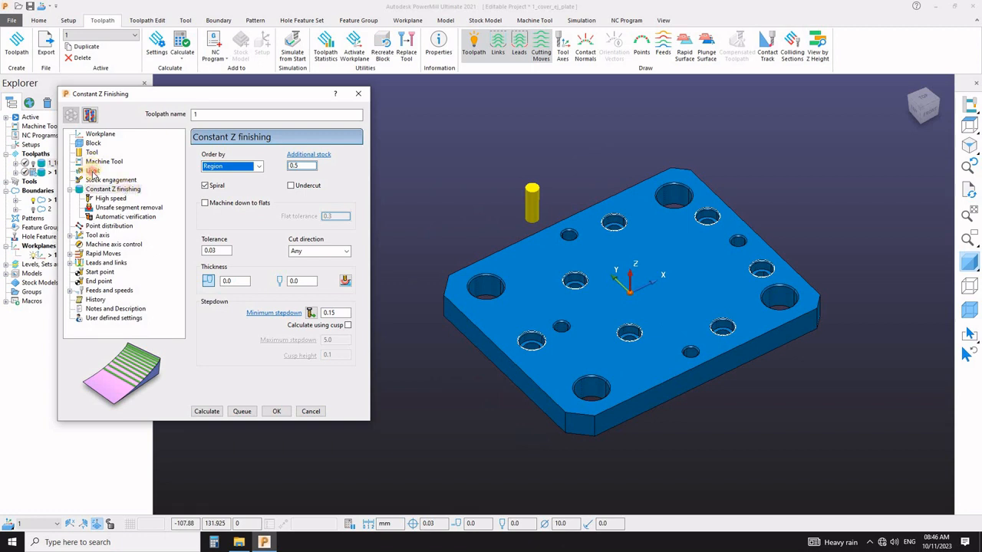
Check the limit and stepdown settings of the new toolpath, calculate it and inspect the result in the hole.
click(93, 171)
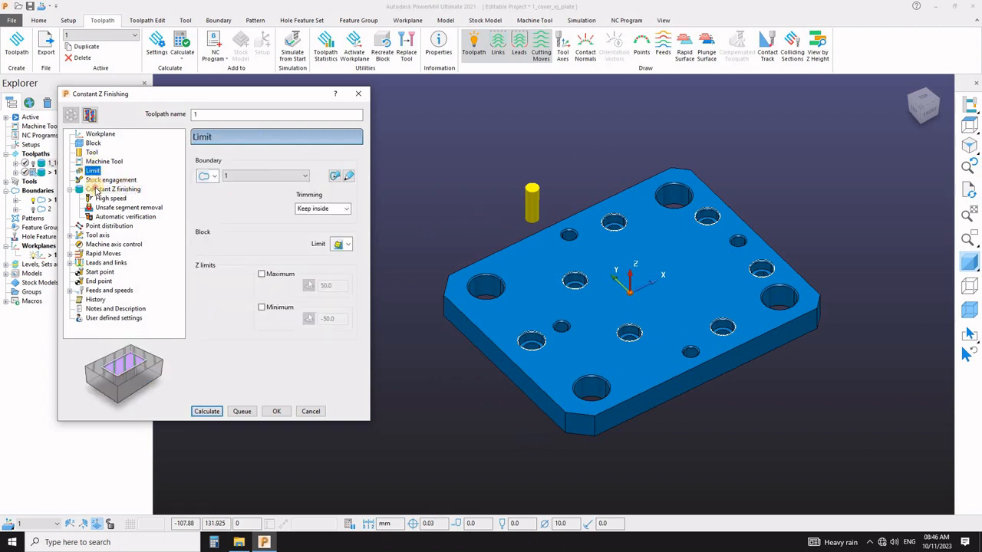
click(95, 189)
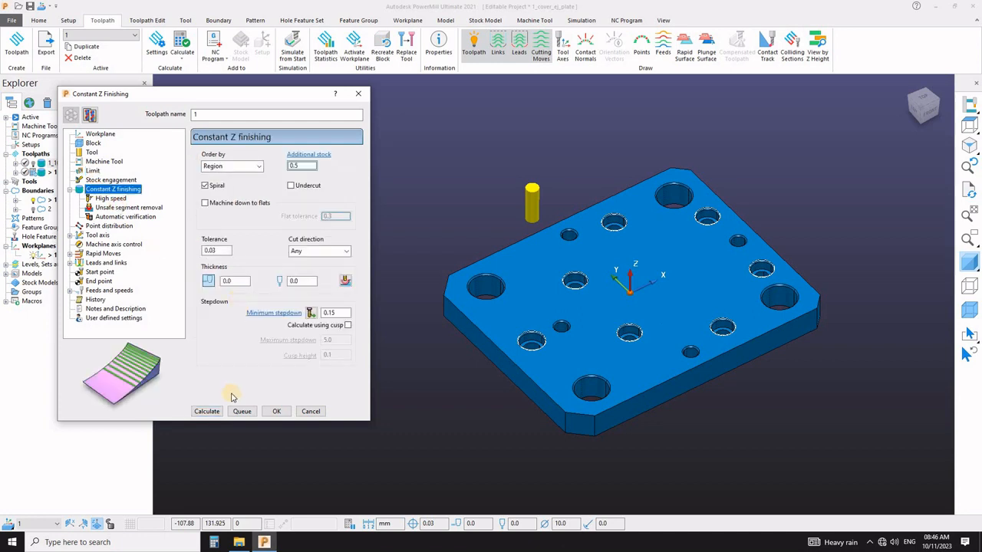
click(212, 414)
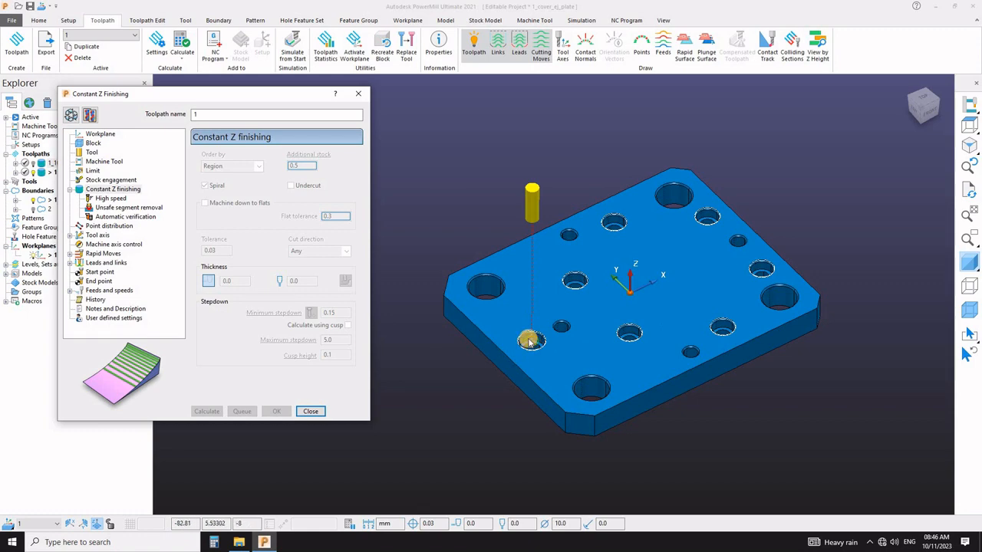
scroll(529, 342, up, 5)
scroll(530, 342, down, 5)
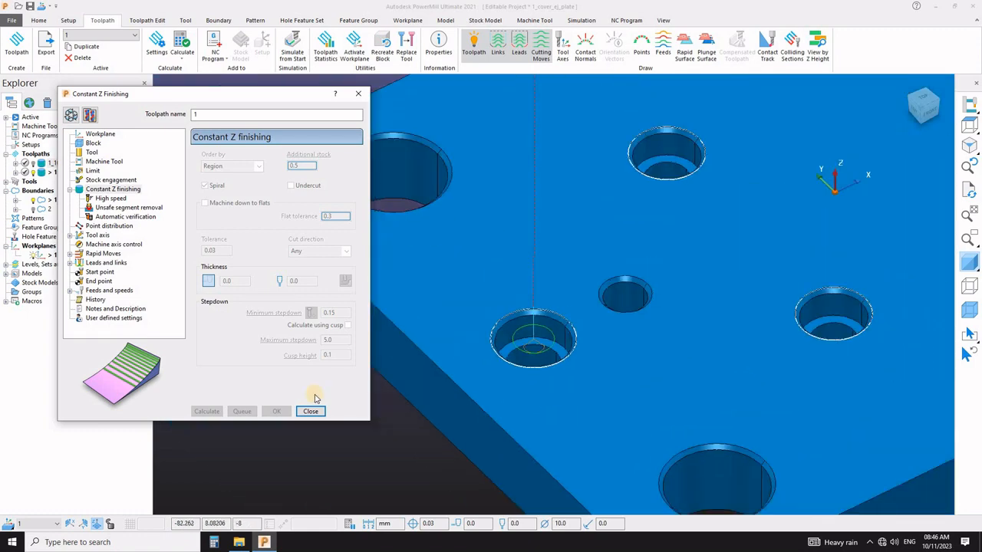
click(309, 412)
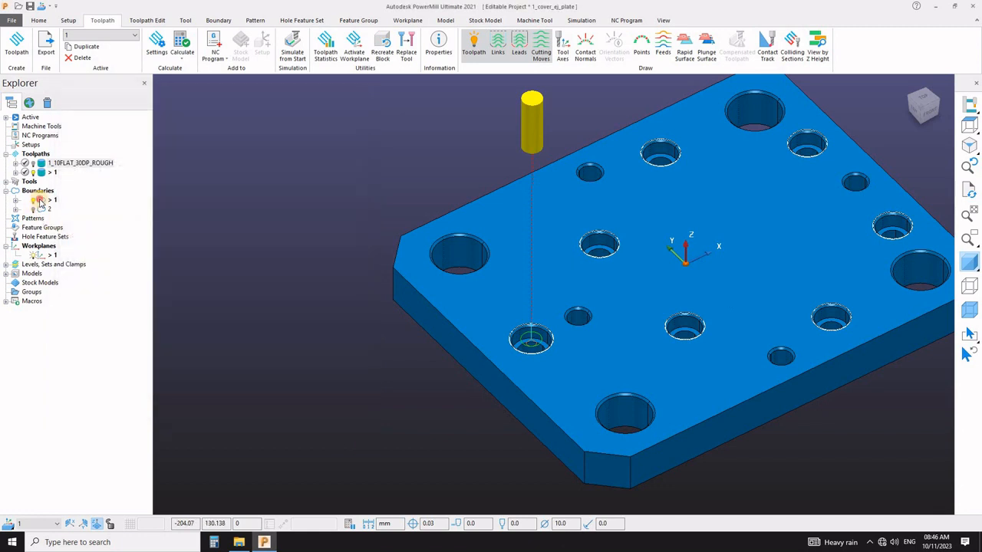
Deactivate boundary 1 and create a user-defined boundary from the plate's top face, with the private and edit history options off.
double_click(40, 201)
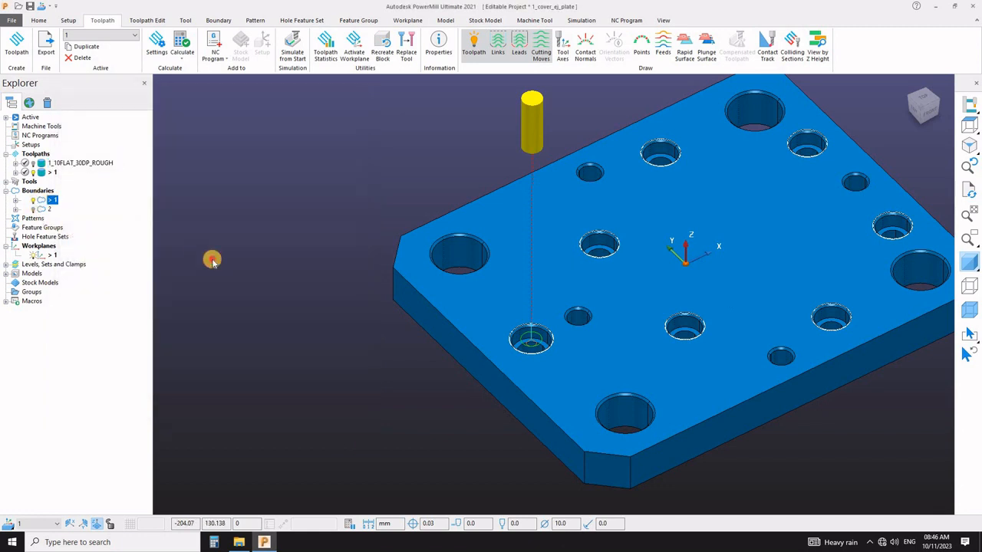
click(493, 294)
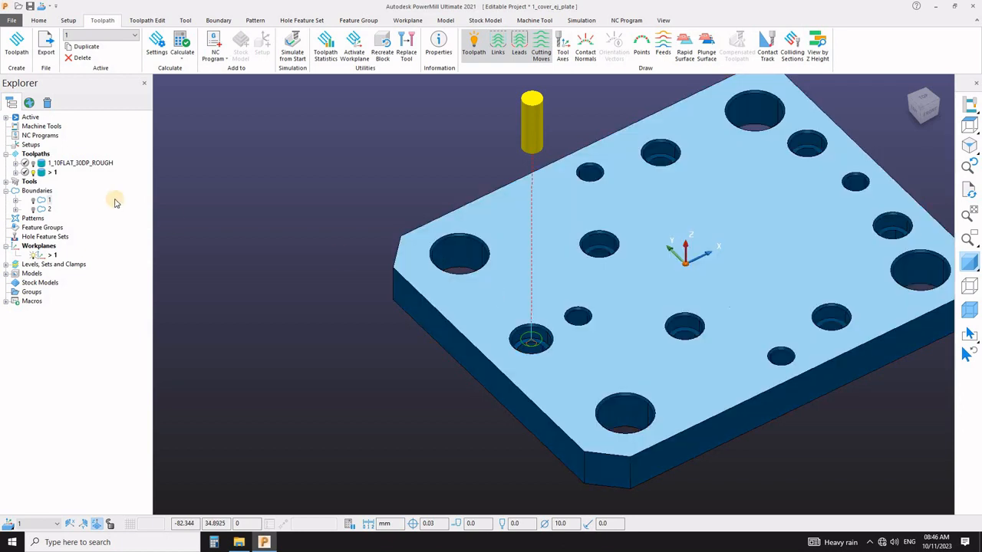
right_click(40, 196)
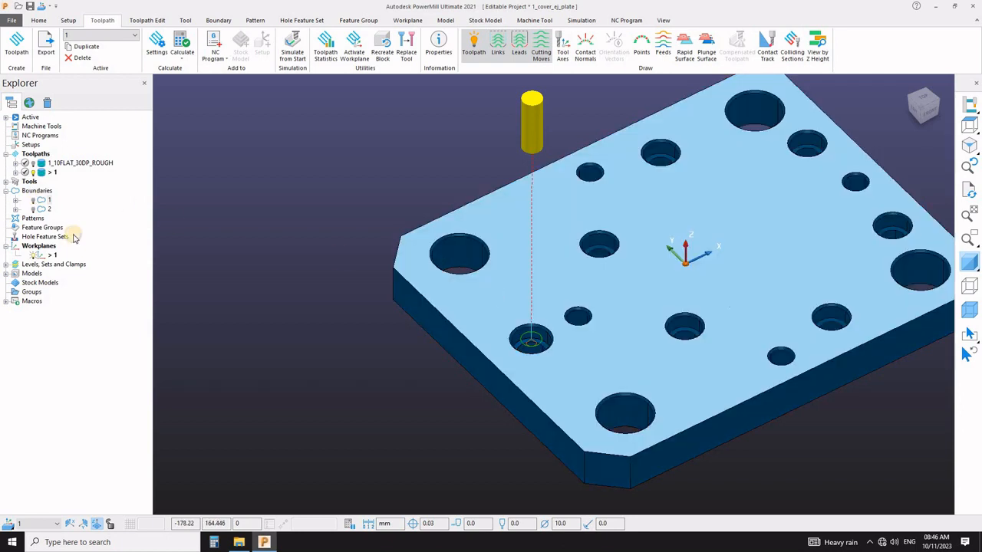
mouse_move(145, 249)
click(184, 361)
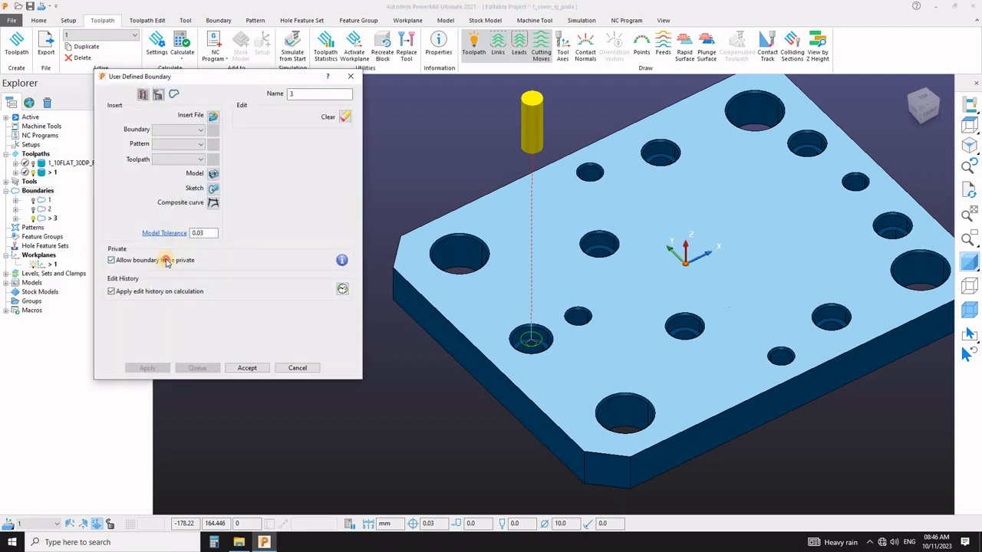
click(166, 261)
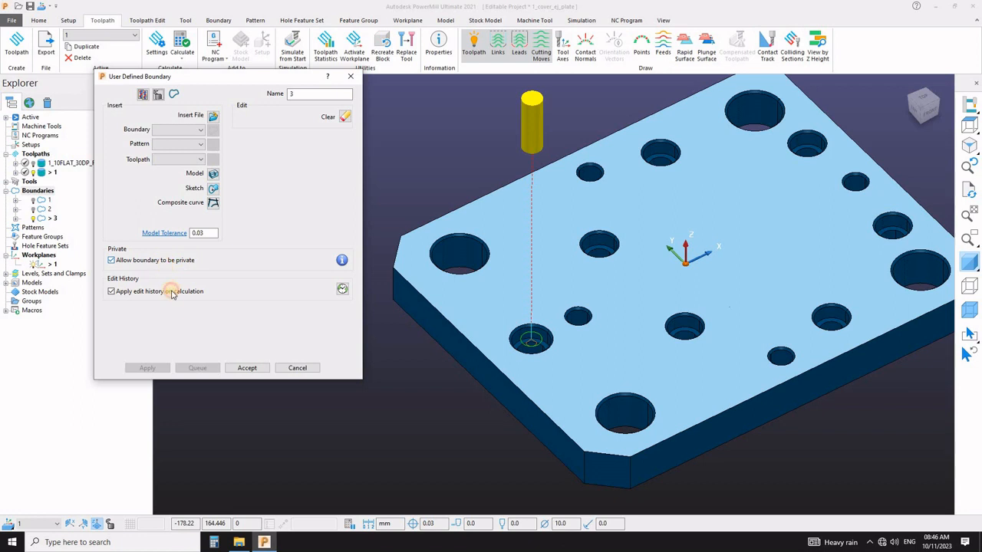
click(212, 174)
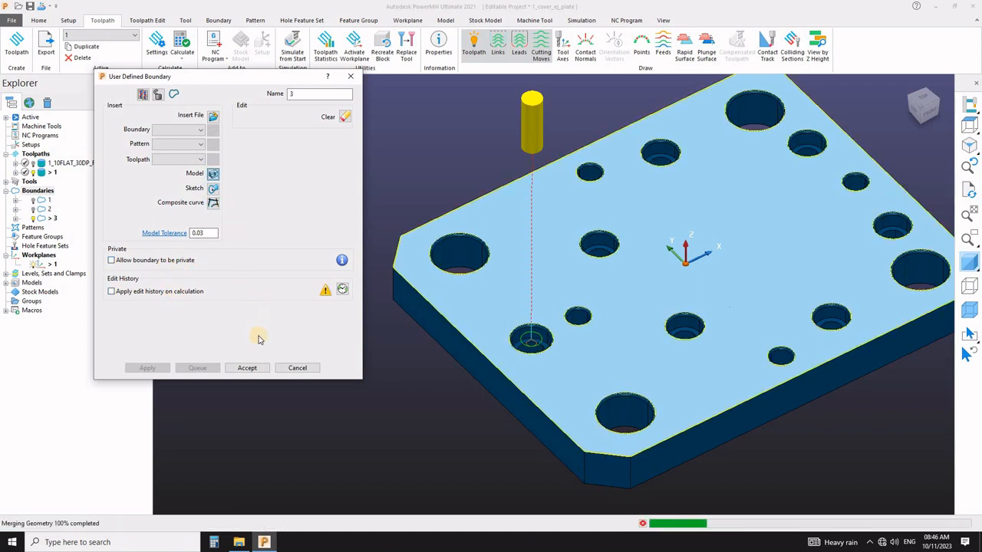
click(312, 368)
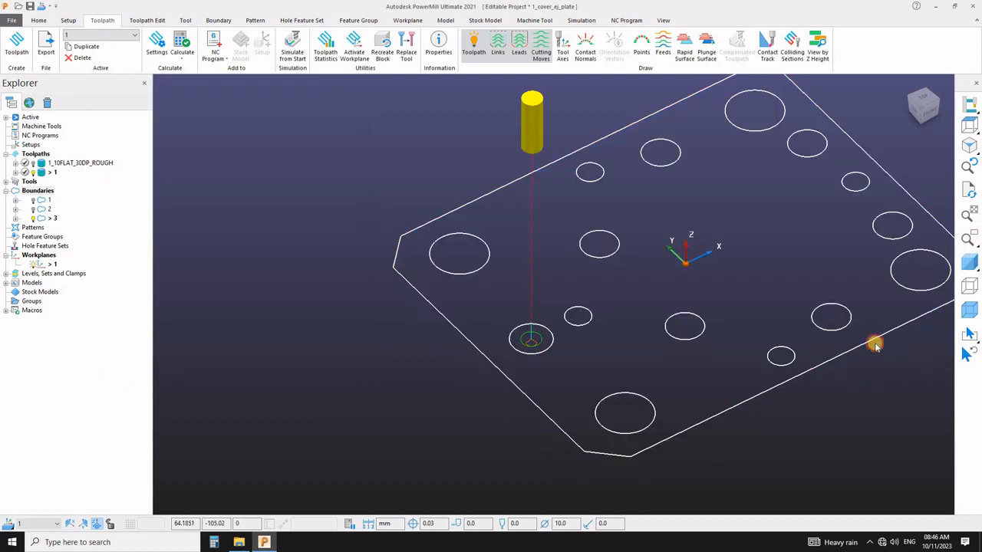
Delete the plate's outer contour from boundary 3 and display the model shaded again.
drag(860, 332, 872, 365)
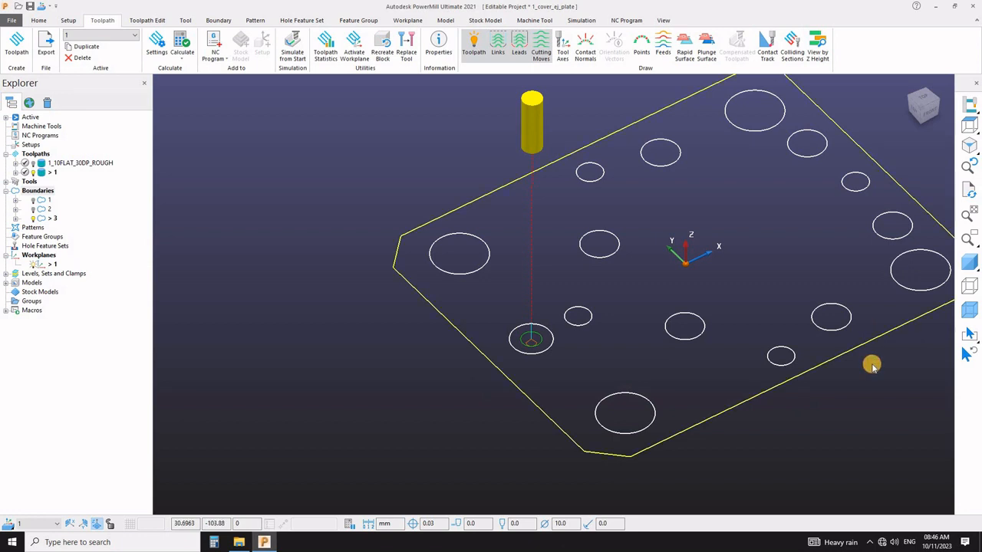
key(Delete)
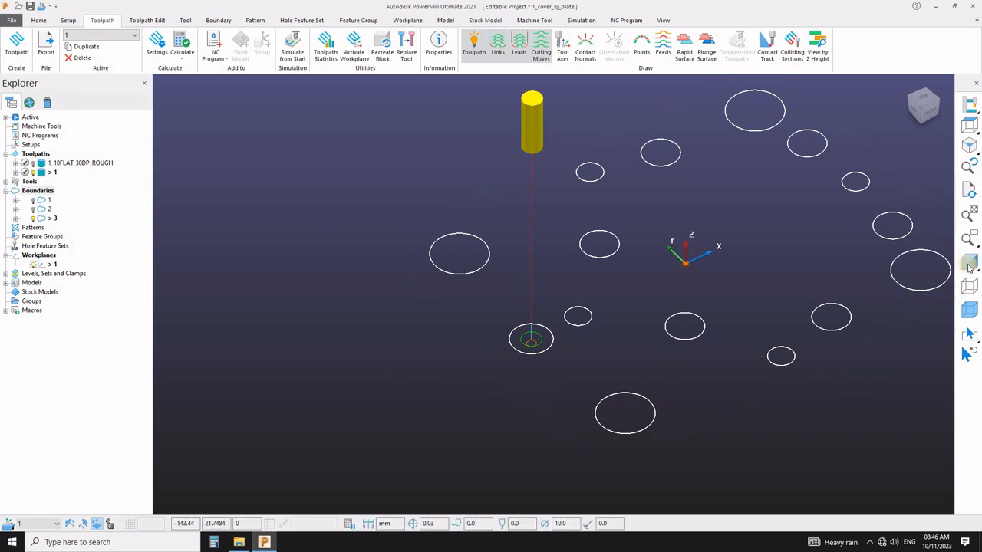
scroll(323, 304, down, 1)
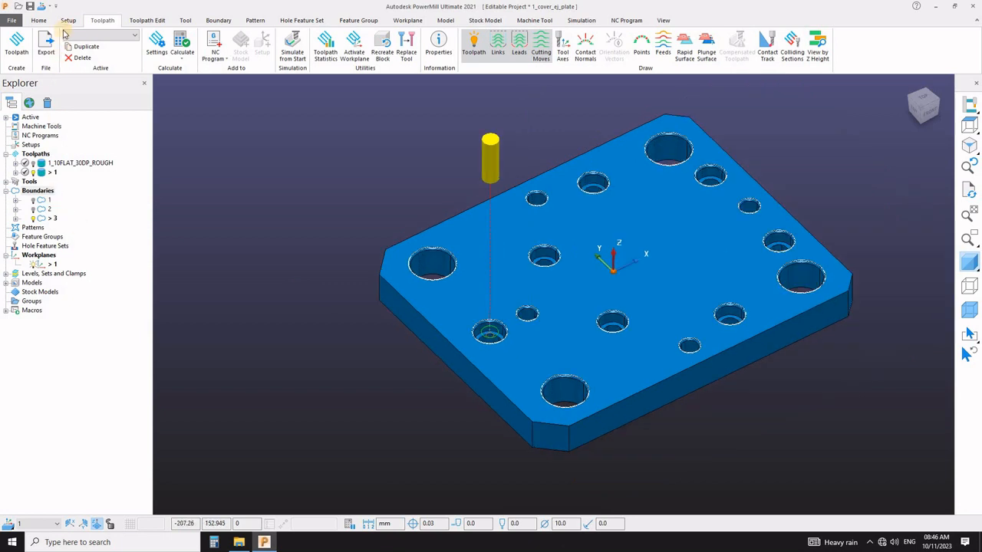
Create another toolpath with the Constant Z Finishing strategy.
click(21, 41)
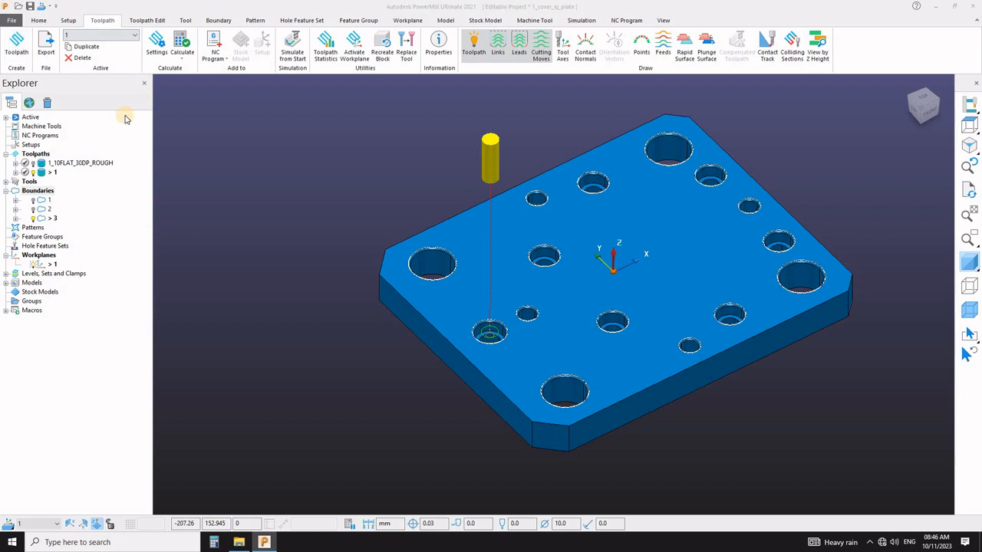
click(97, 120)
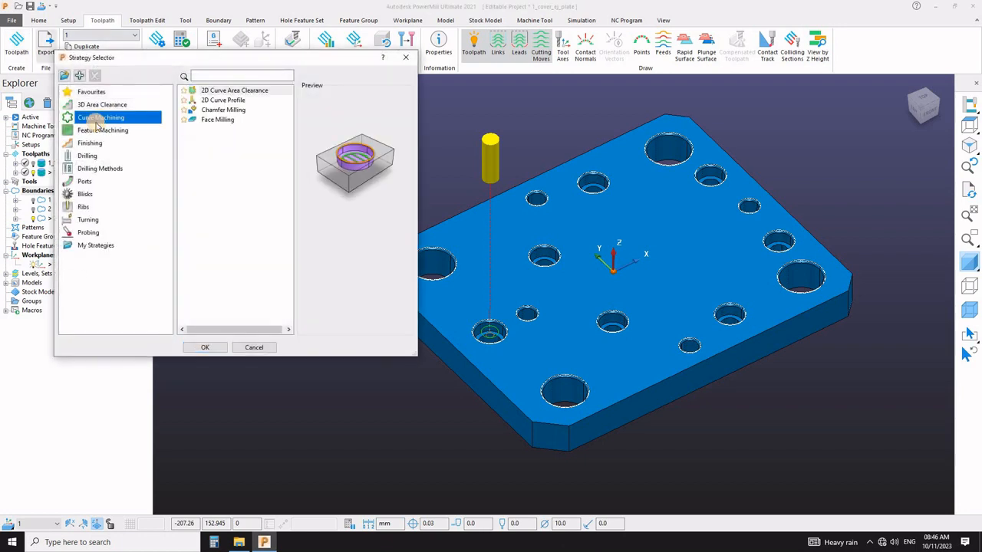
click(95, 107)
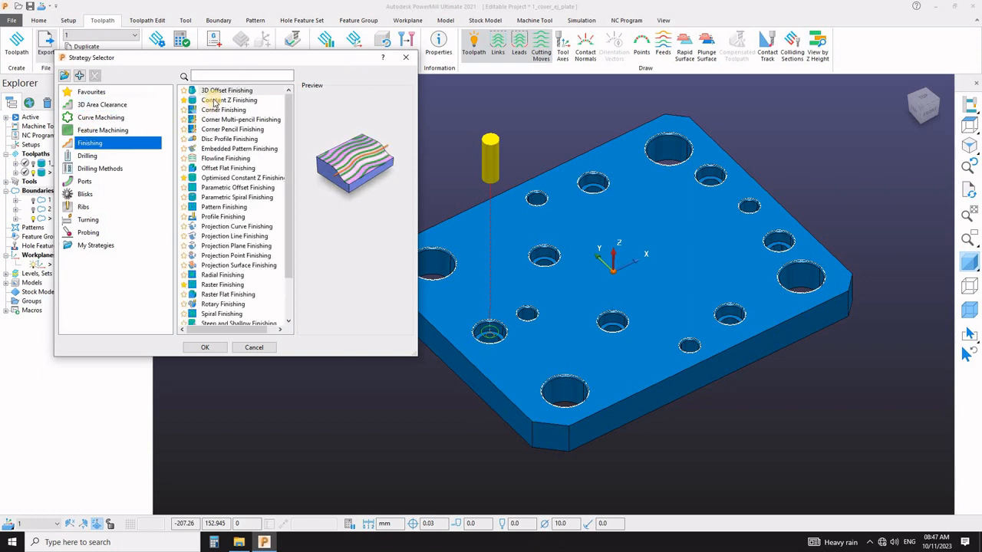
click(219, 100)
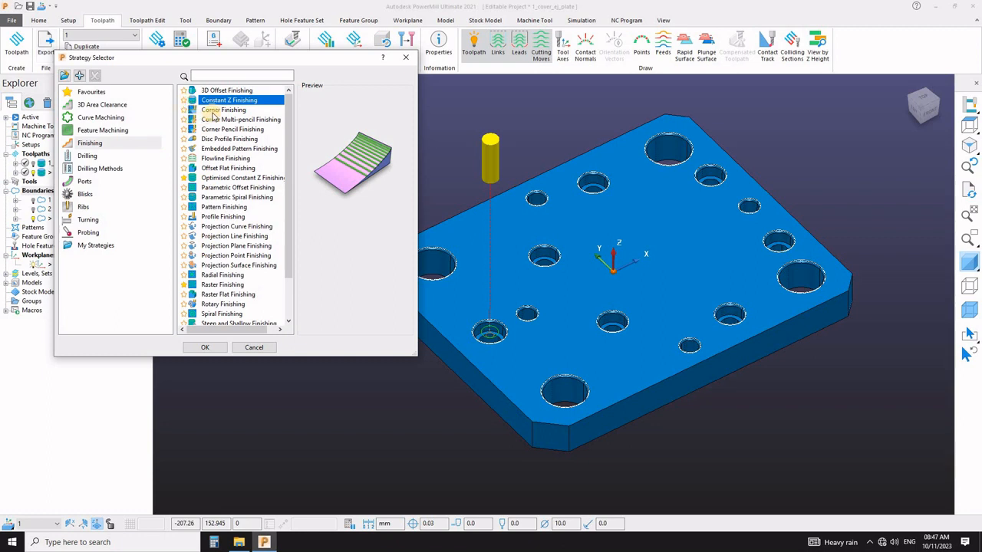
click(217, 342)
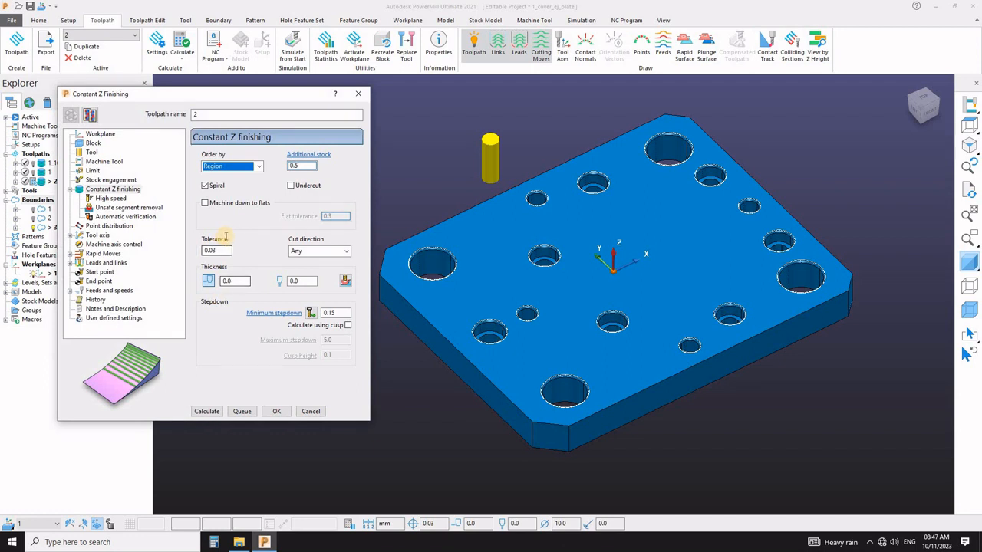
Order toolpath 2 by Level, check that boundary 3 limits it, and calculate it.
click(214, 170)
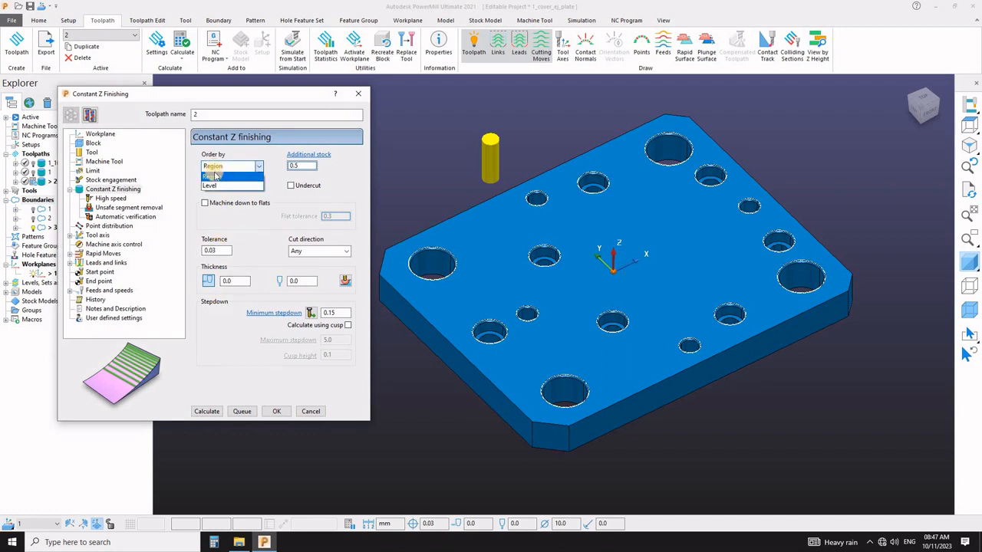
click(213, 185)
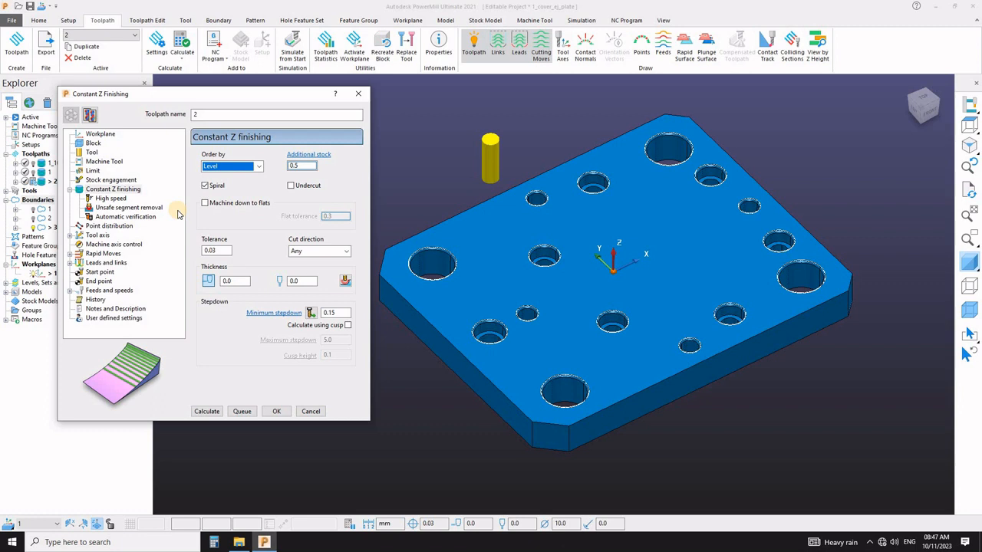
click(93, 170)
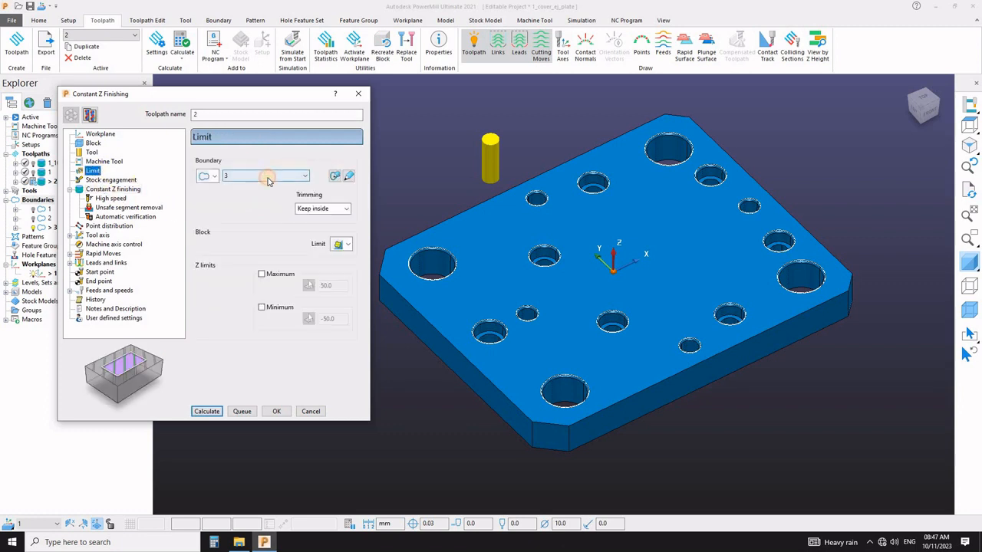
click(267, 177)
click(236, 386)
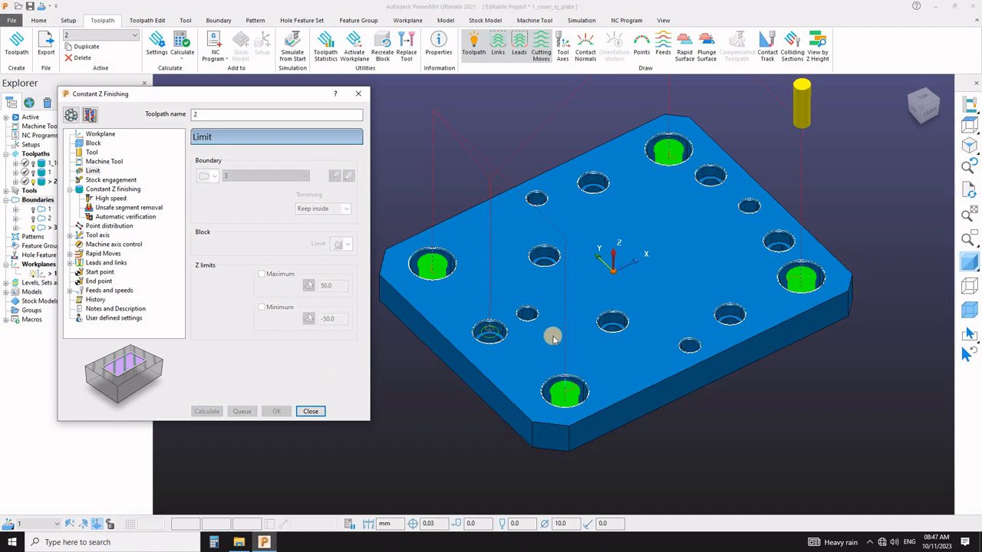
middle_drag(517, 436, 537, 405)
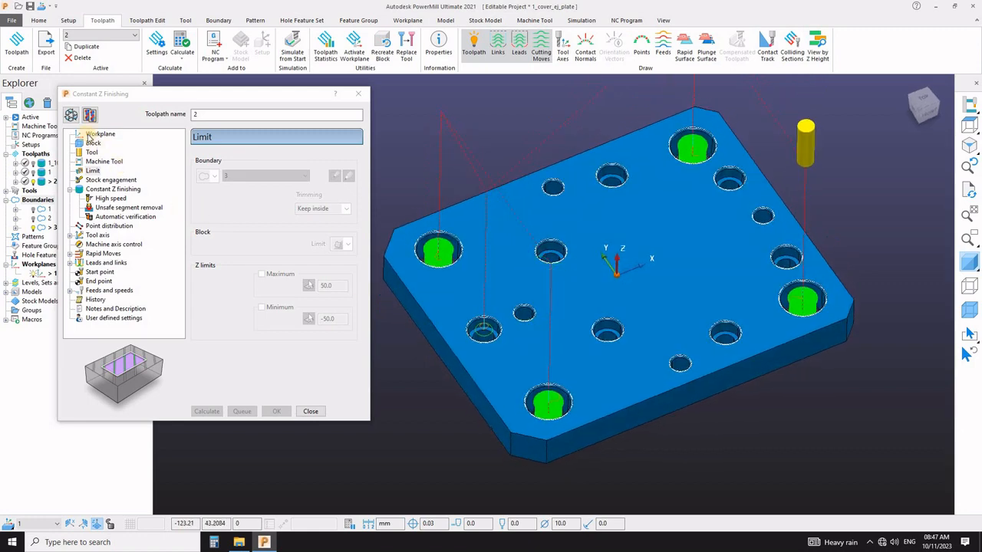
Make toolpath 2 editable again and check which tools are available for it.
click(70, 115)
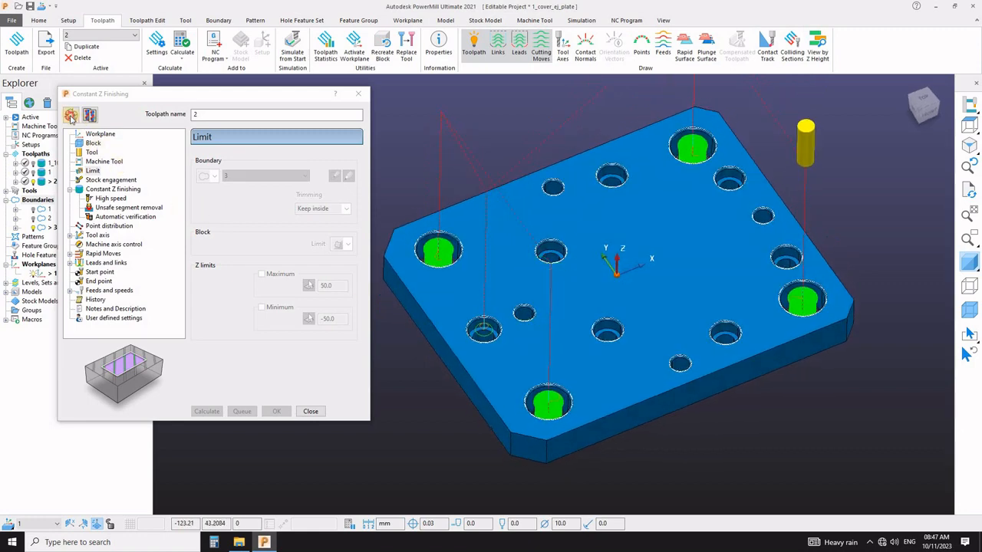
click(91, 151)
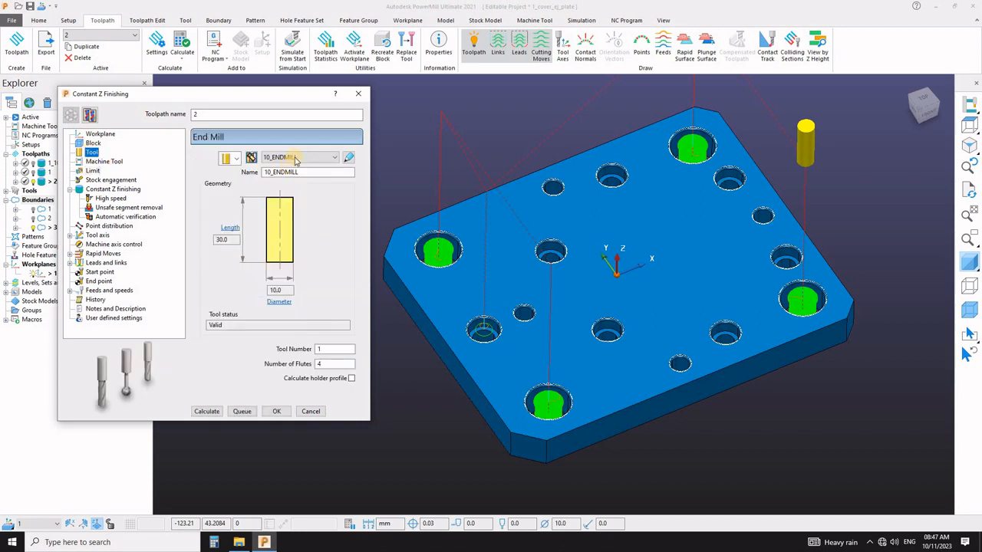
click(290, 158)
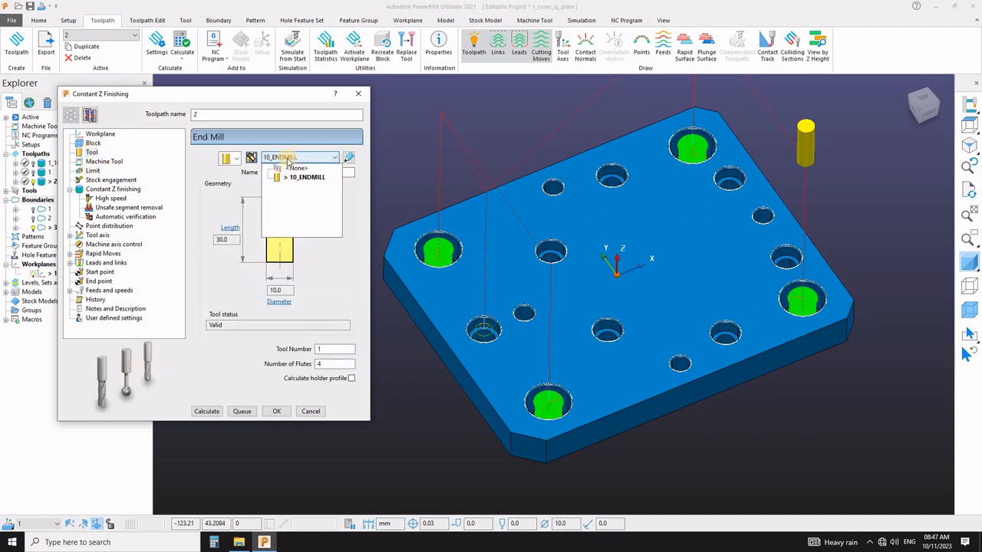
click(219, 113)
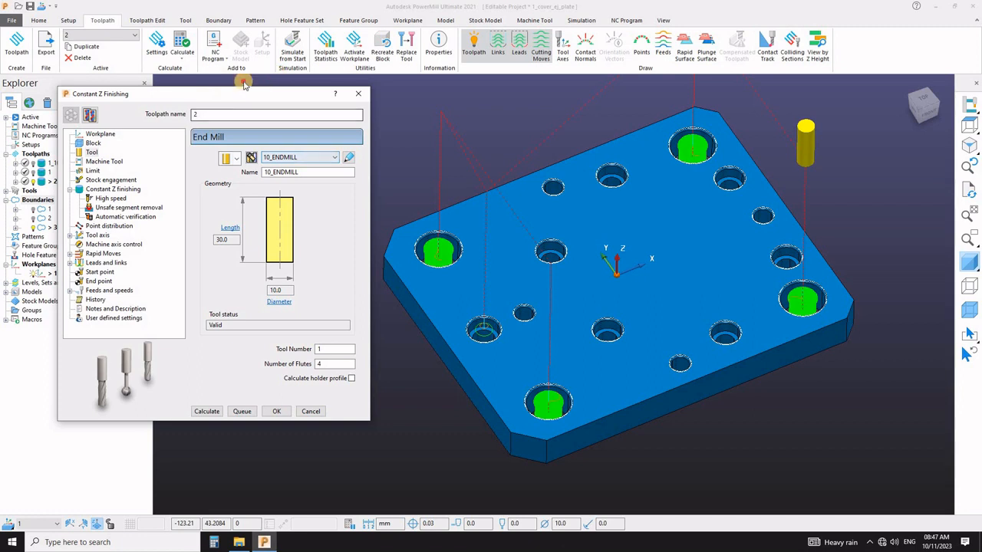
drag(243, 87, 310, 64)
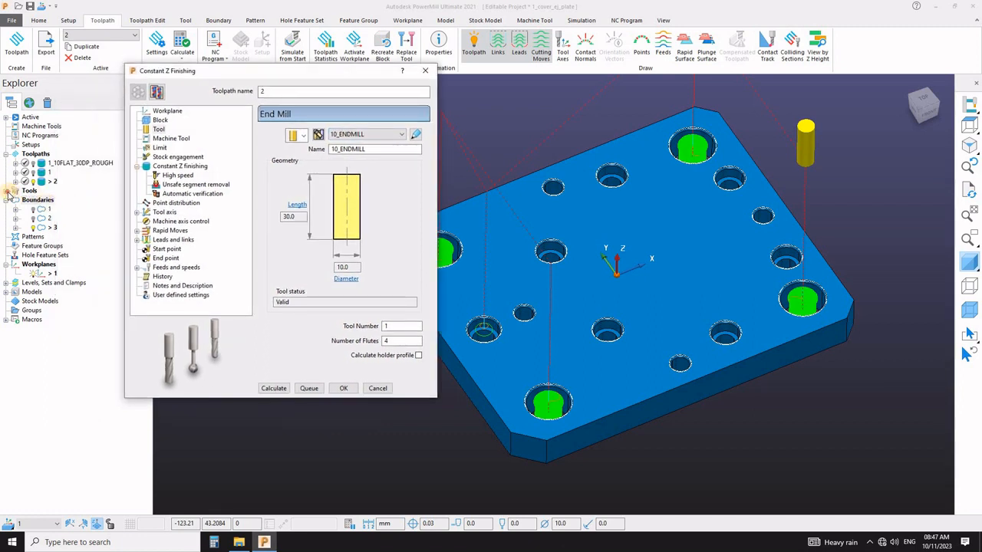
Create an end mill named 8ENDMILL with a diameter of 8 mm.
double_click(29, 190)
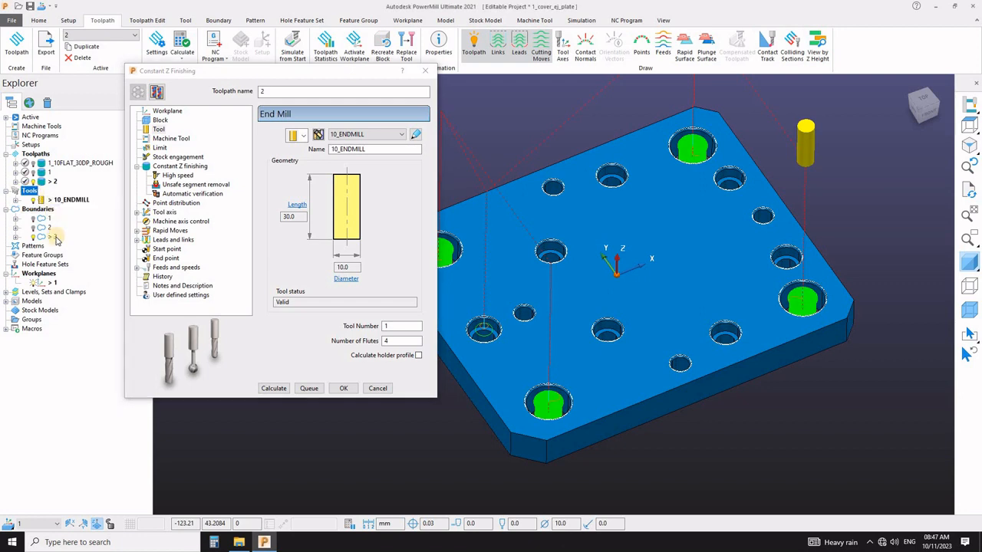
right_click(31, 192)
mouse_move(145, 218)
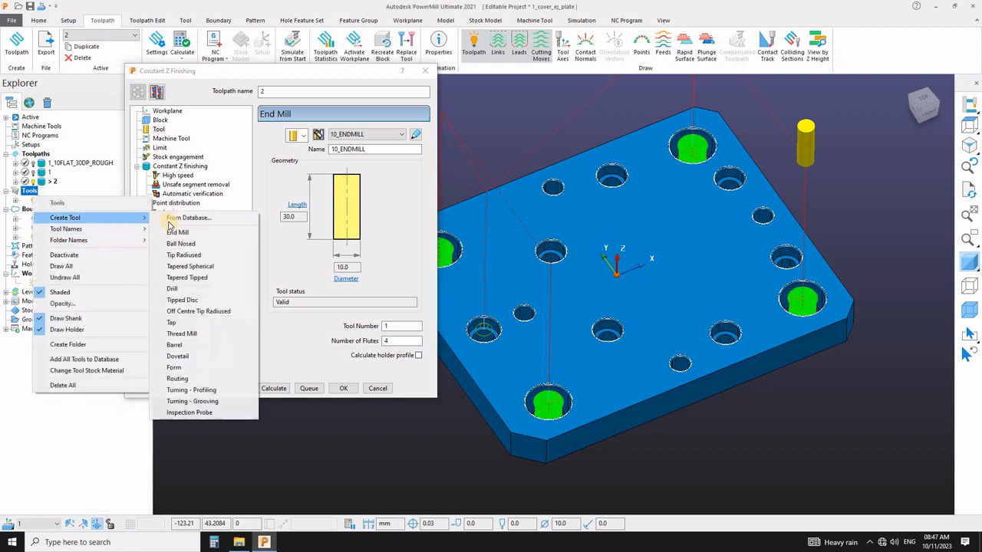
click(176, 231)
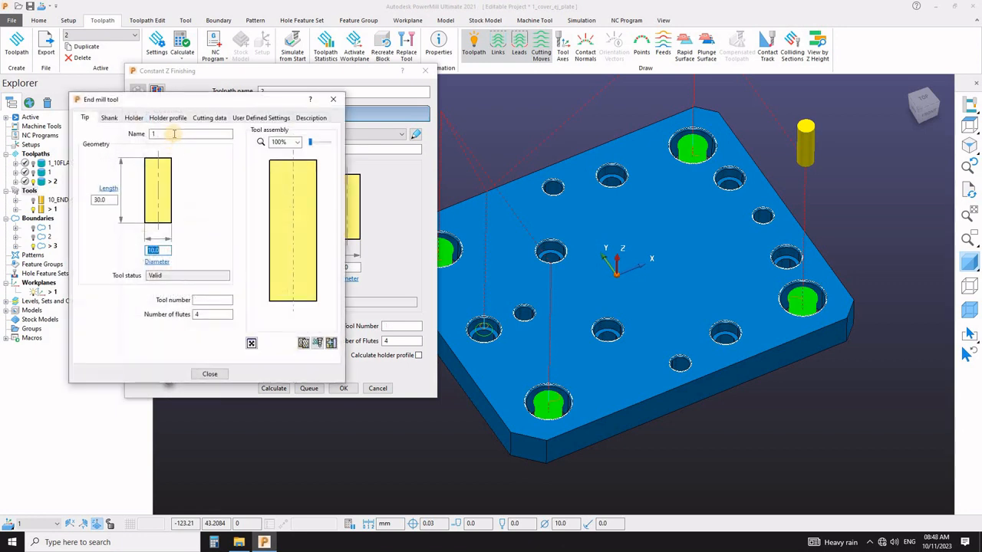
click(174, 134)
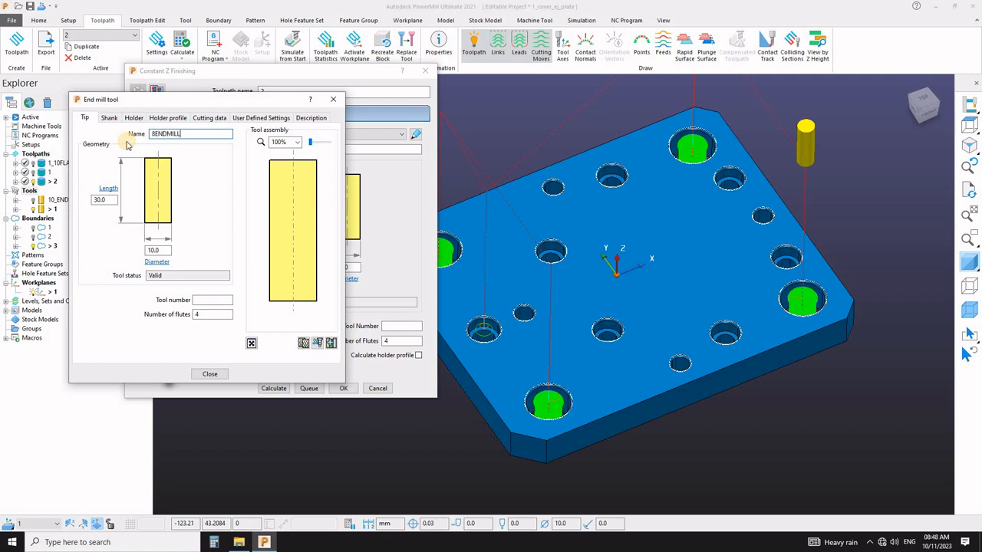
drag(169, 251, 133, 259)
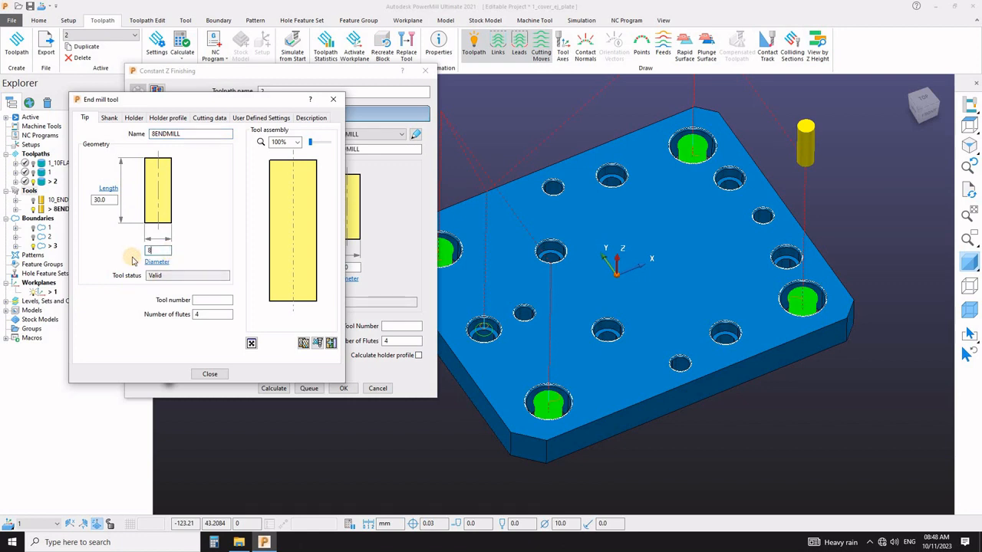
text(8)
key(Return)
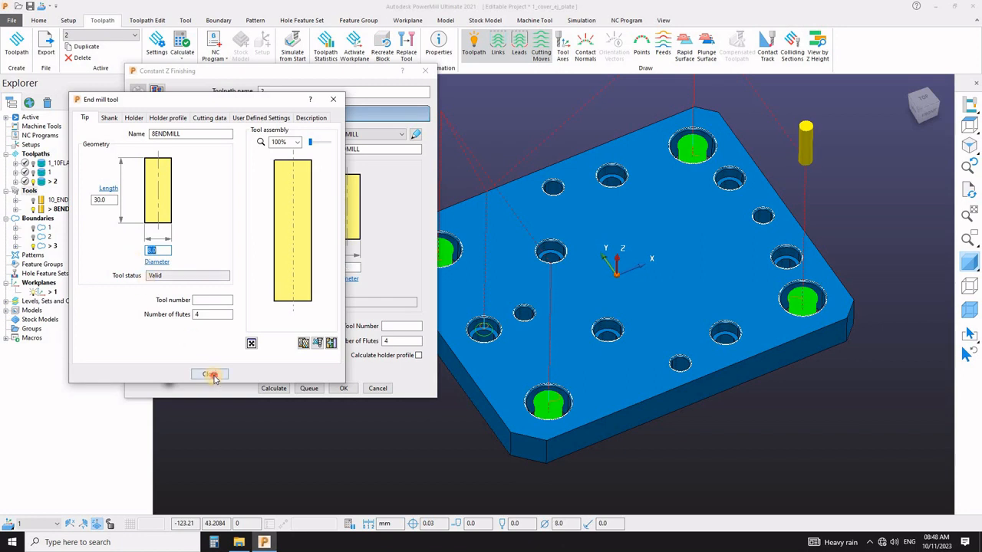
click(212, 375)
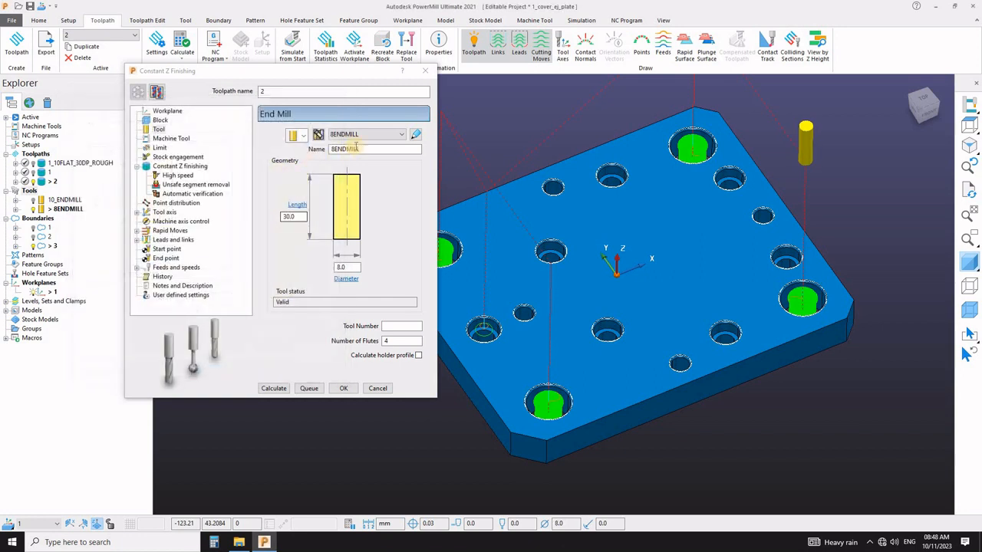
Calculate toolpath 2 with 8ENDMILL and inspect the cutting moves in the plate's holes.
click(273, 388)
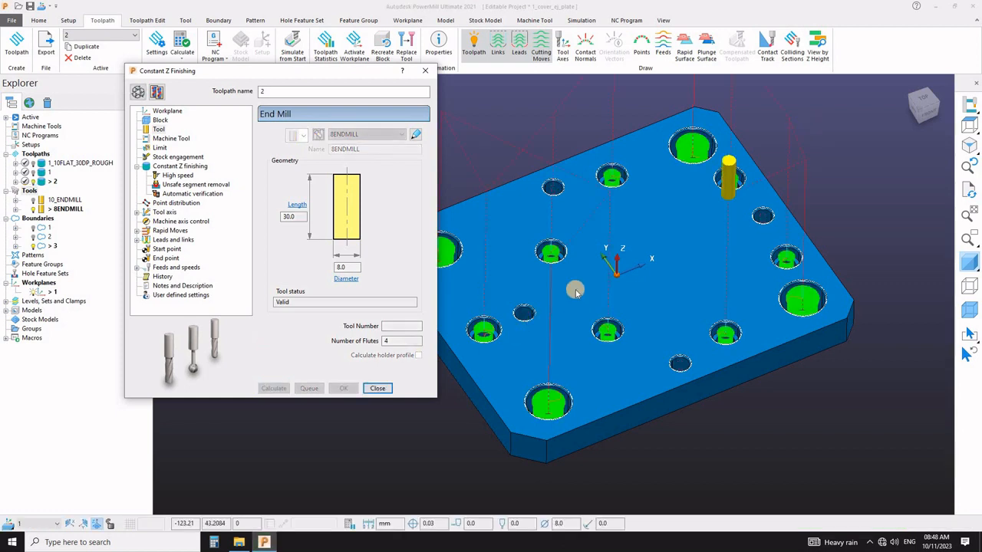
middle_drag(558, 407, 544, 387)
scroll(544, 387, up, 6)
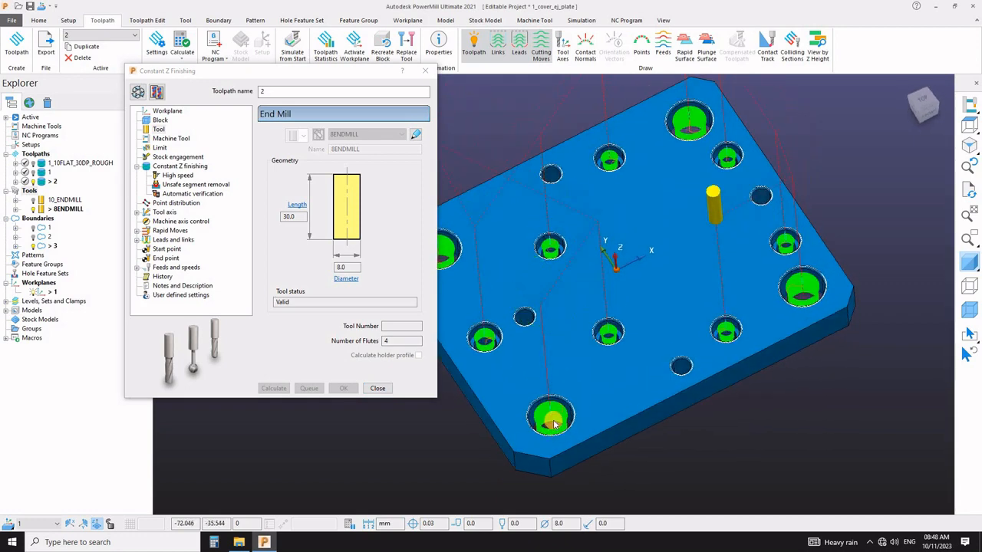
scroll(558, 429, down, 5)
middle_drag(546, 483, 609, 452)
middle_drag(512, 332, 541, 307)
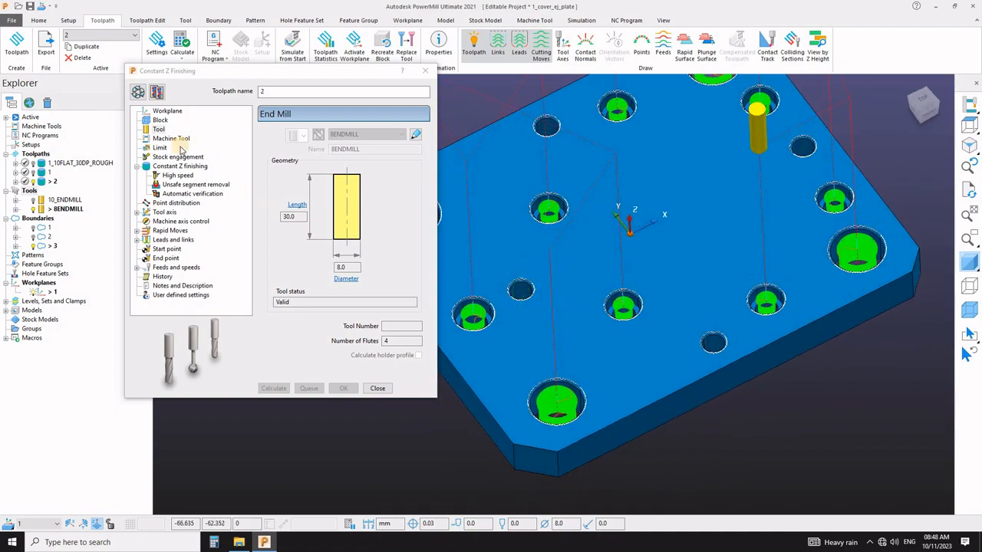
Reopen toolpath 2's settings, order it by Region, recalculate it and inspect the result across the plate.
click(138, 94)
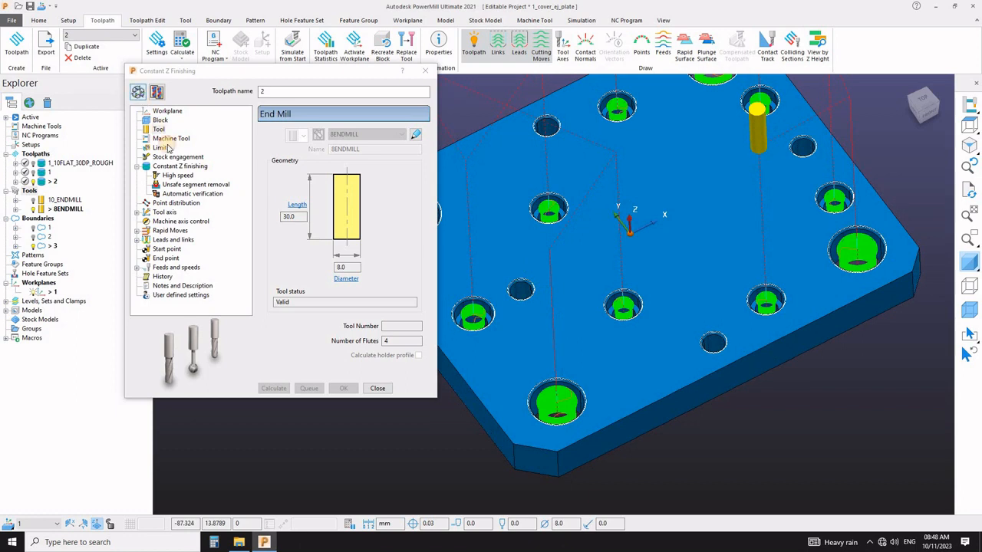
click(238, 167)
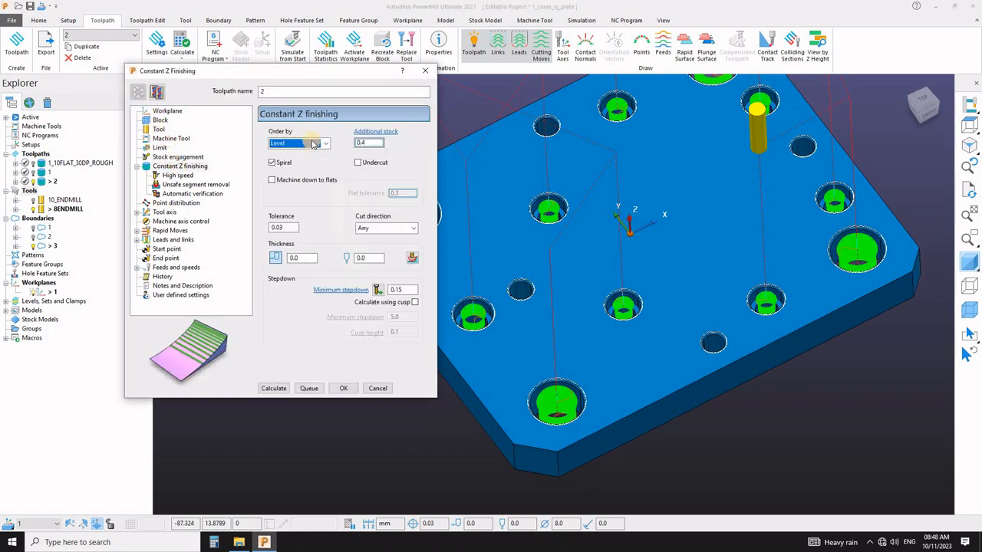
click(307, 144)
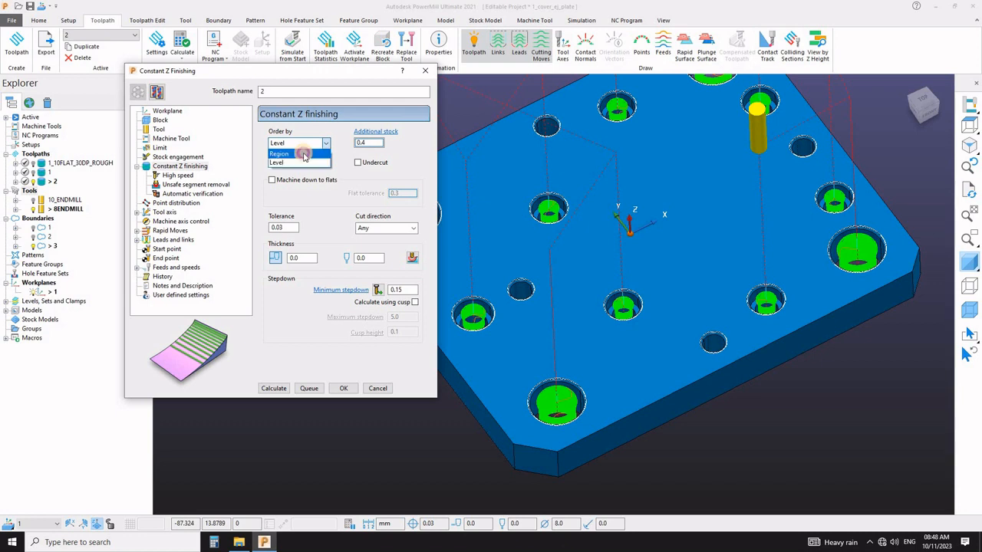
click(302, 153)
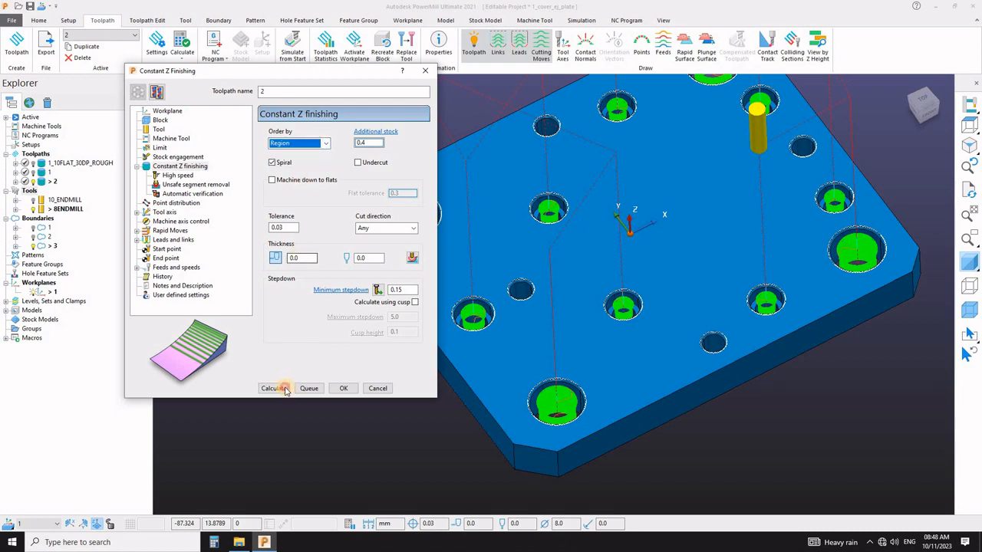
click(285, 388)
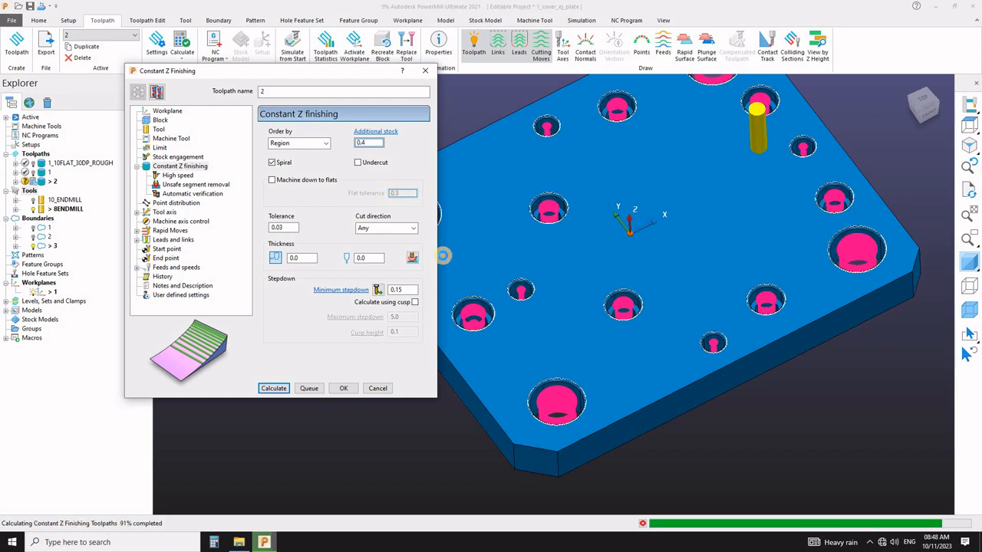
middle_drag(477, 321, 544, 345)
scroll(544, 346, down, 3)
scroll(136, 113, up, 1)
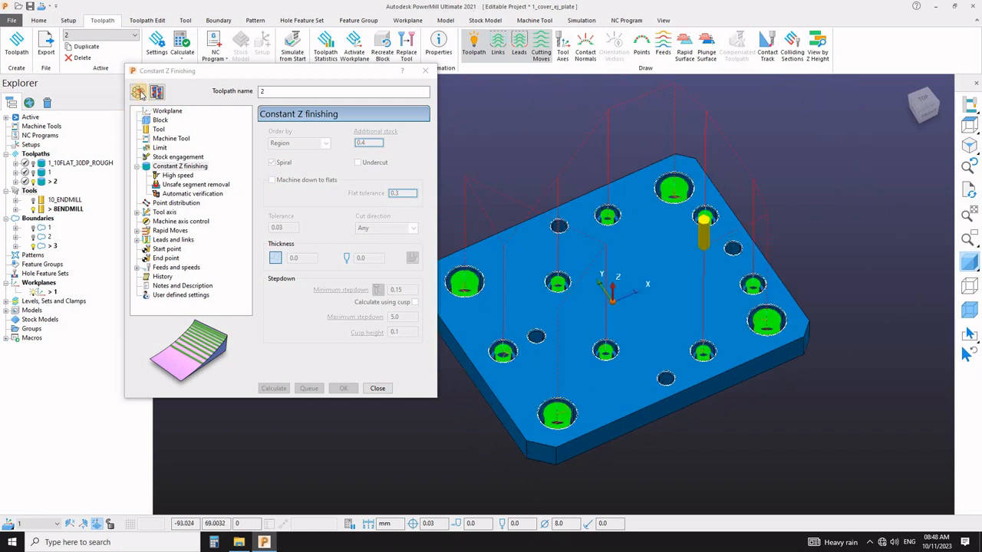
Make toolpath 2 editable and recalculate it with the block fitted to the model and additional stock set to 0.0.
click(139, 93)
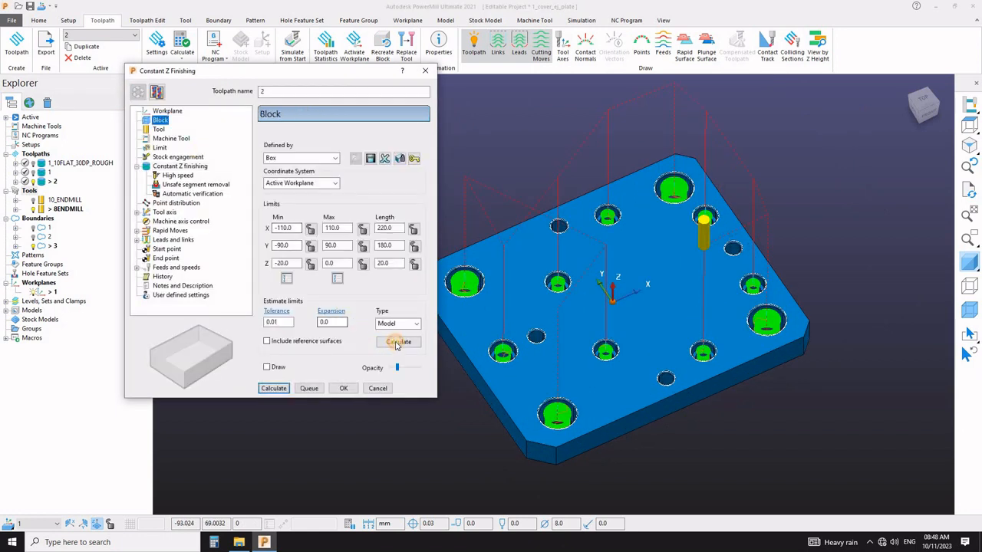
click(555, 238)
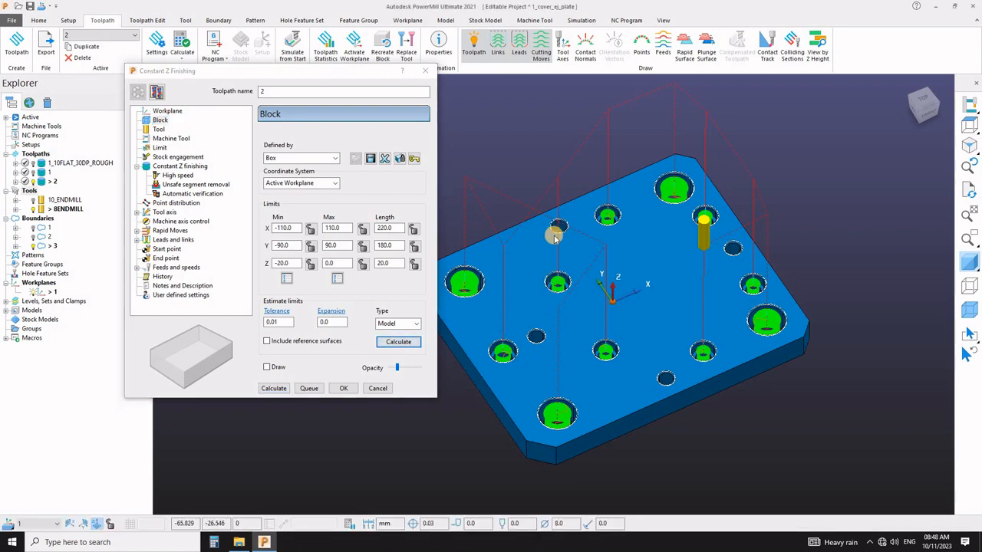
middle_drag(555, 238, 648, 340)
middle_drag(619, 300, 612, 318)
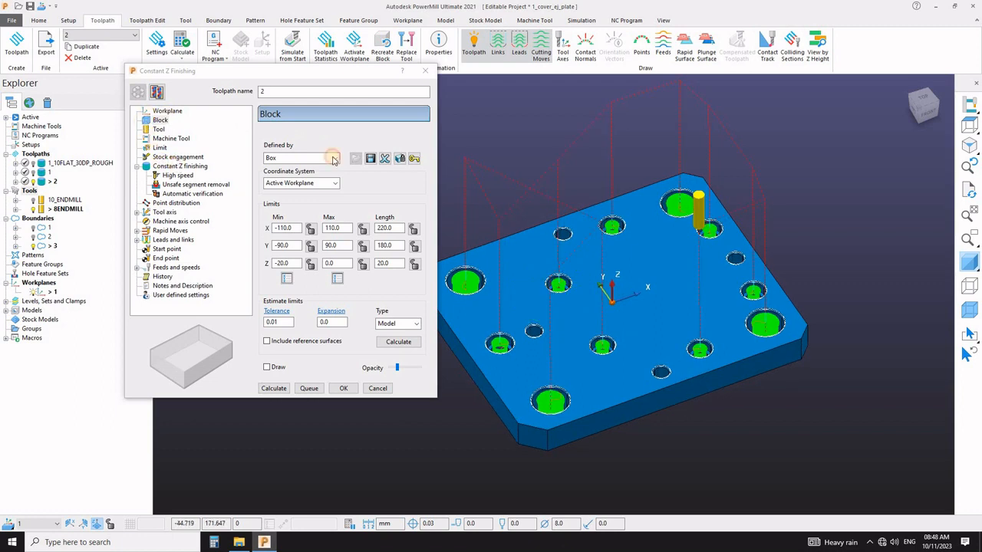
click(374, 143)
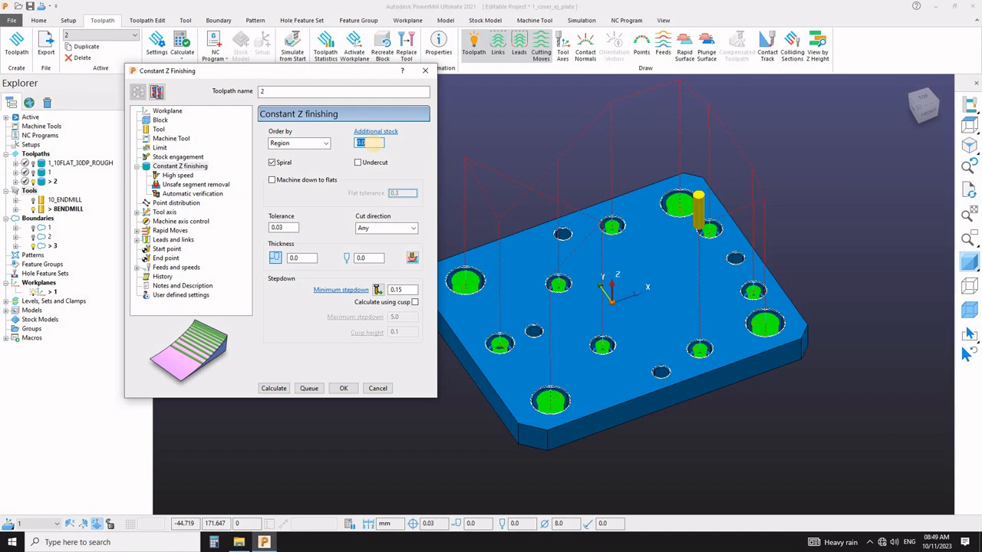
click(272, 388)
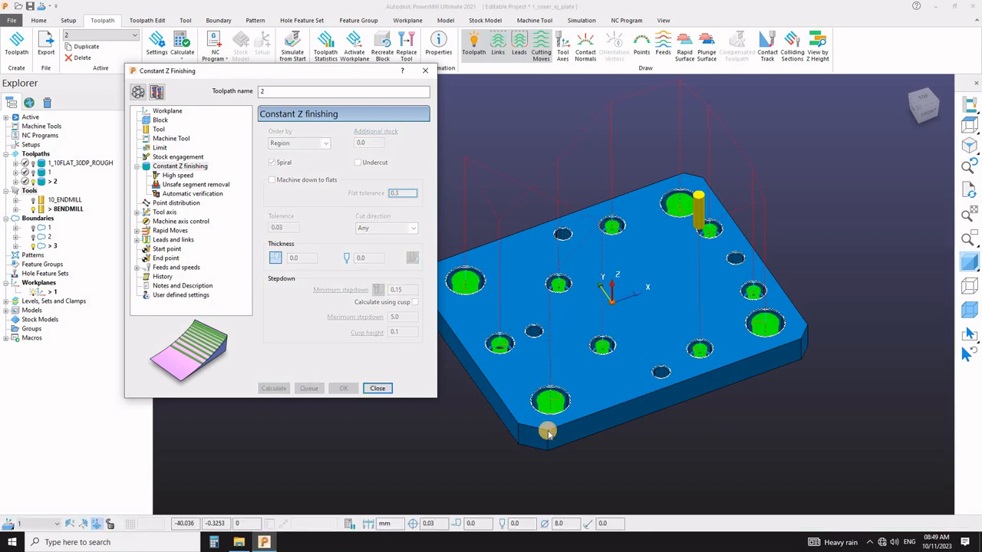
Inspect the recalculated cutting moves of toolpath 2 inside the counterbored and large corner holes, and close its settings.
middle_drag(546, 434, 547, 466)
middle_drag(578, 314, 572, 358)
scroll(572, 358, up, 5)
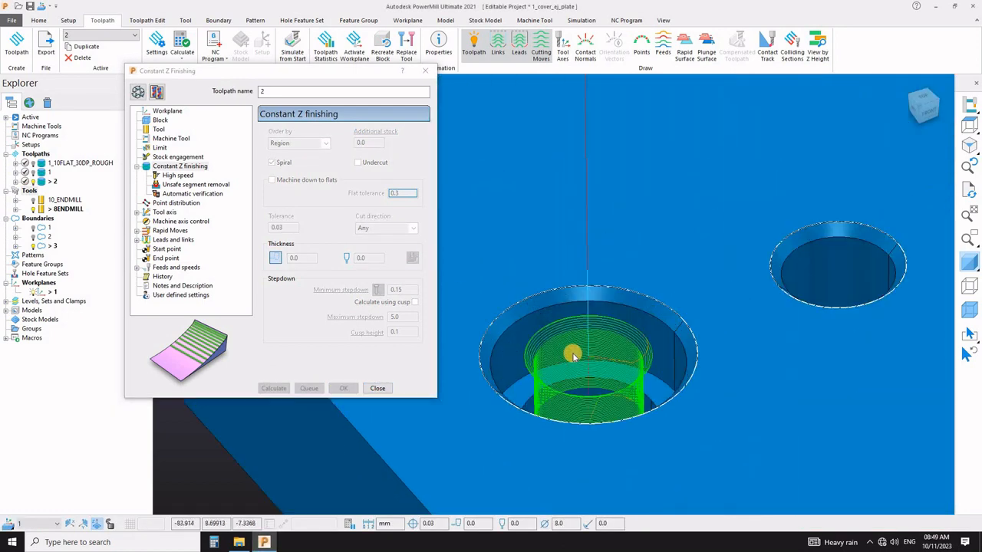
scroll(557, 347, down, 6)
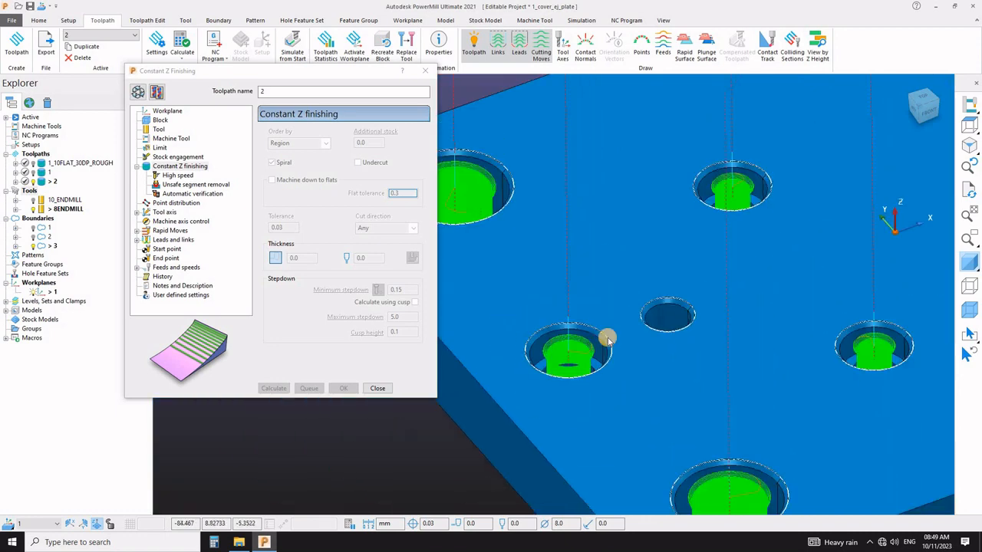
middle_drag(581, 462, 785, 347)
scroll(776, 359, up, 6)
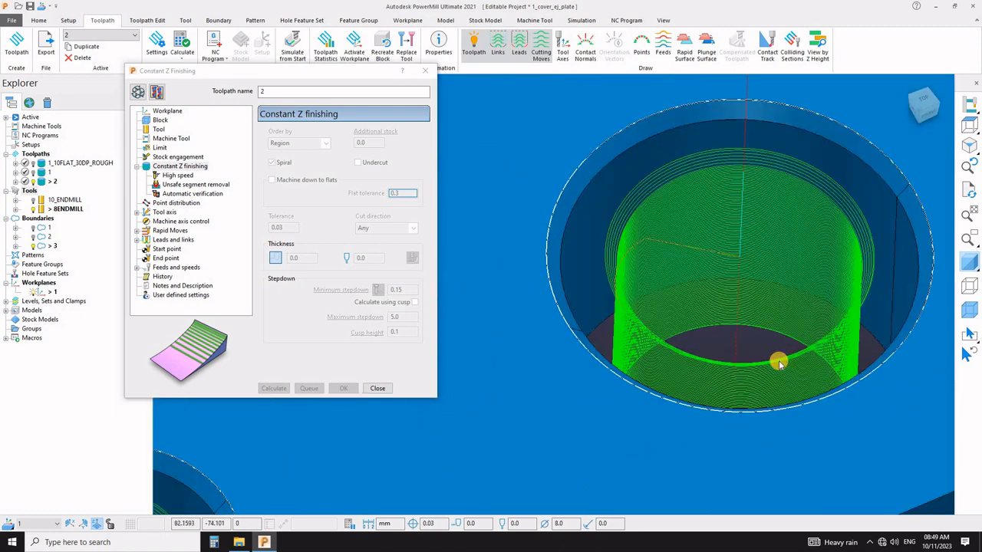
scroll(621, 443, down, 4)
middle_drag(595, 268, 558, 390)
scroll(656, 410, down, 4)
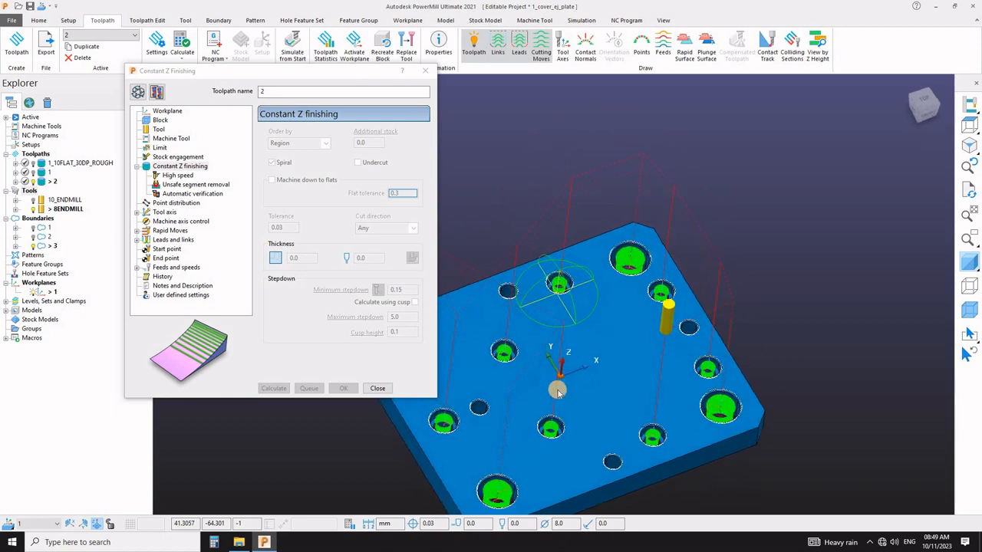
scroll(390, 415, down, 4)
scroll(385, 405, up, 2)
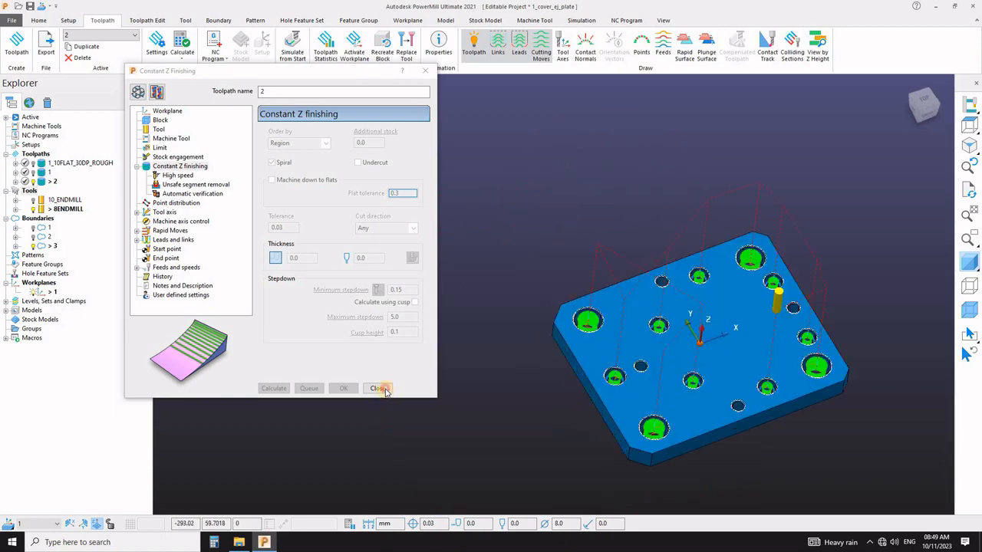
click(386, 391)
Deactivate toolpath 2 so that only the plate model and boundary are shown.
scroll(632, 360, down, 3)
scroll(586, 355, up, 5)
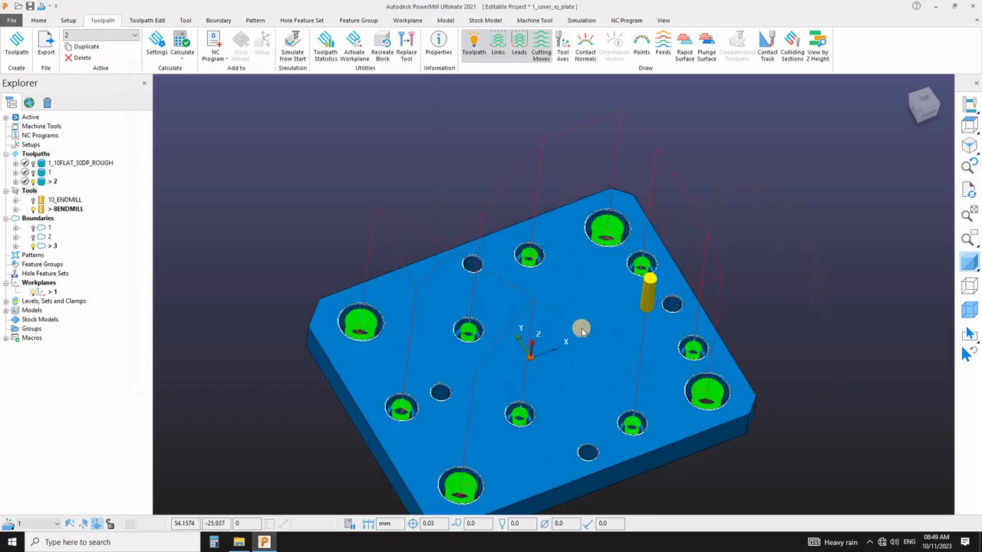
middle_drag(575, 331, 572, 317)
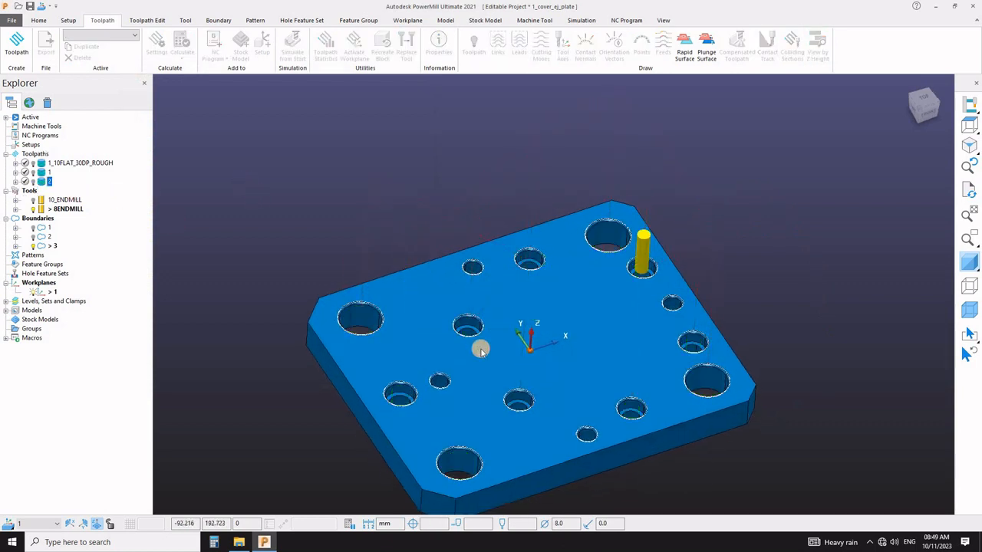
Select both wall faces of the lower bore in the counterbored hole nearest the plate's origin on the front side.
middle_drag(437, 433, 470, 279)
scroll(511, 283, up, 5)
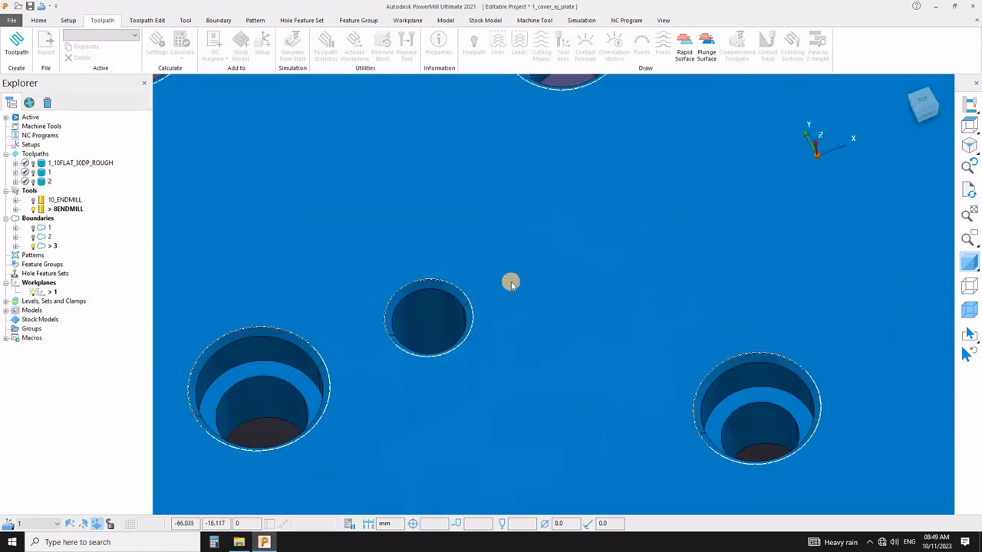
scroll(631, 345, down, 6)
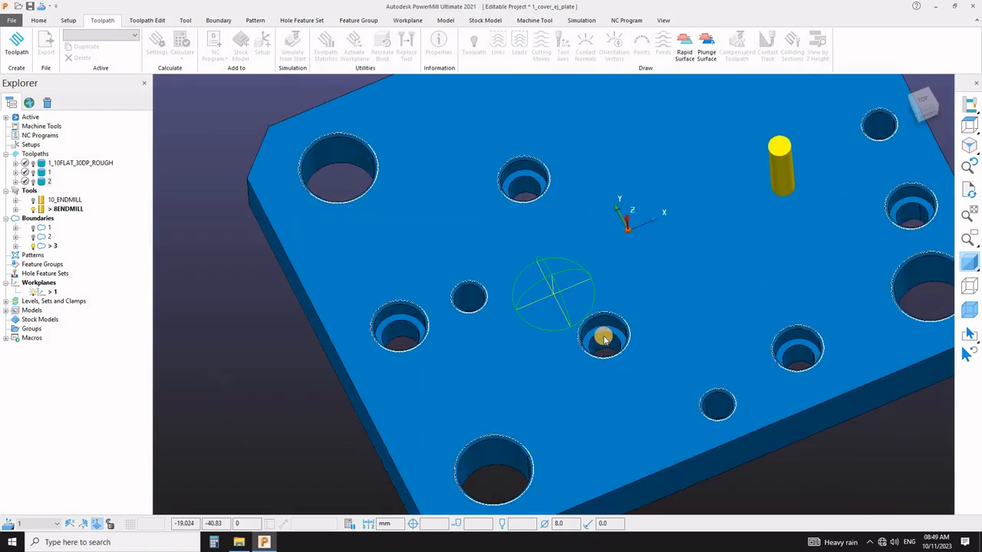
scroll(596, 340, up, 6)
scroll(592, 340, up, 2)
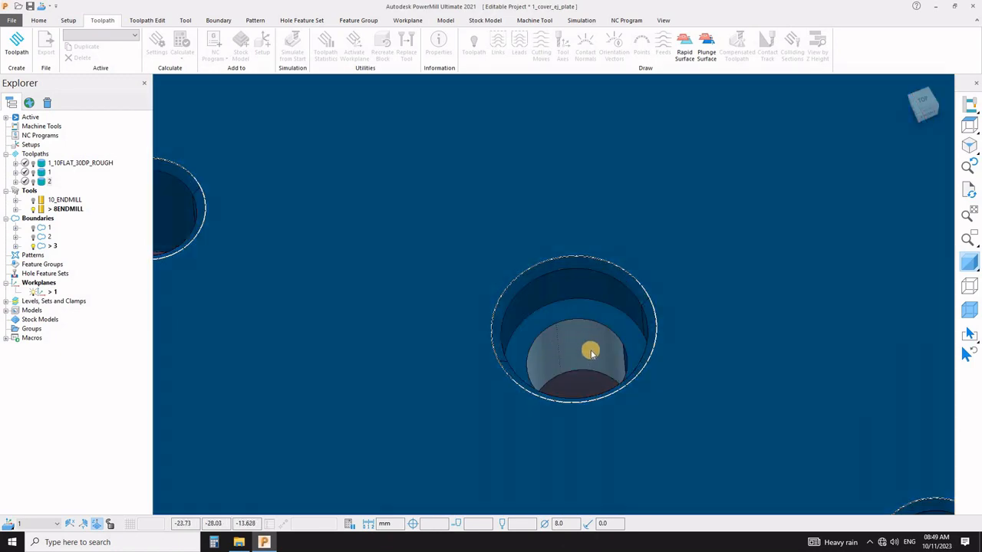
scroll(749, 385, down, 3)
middle_drag(614, 373, 588, 358)
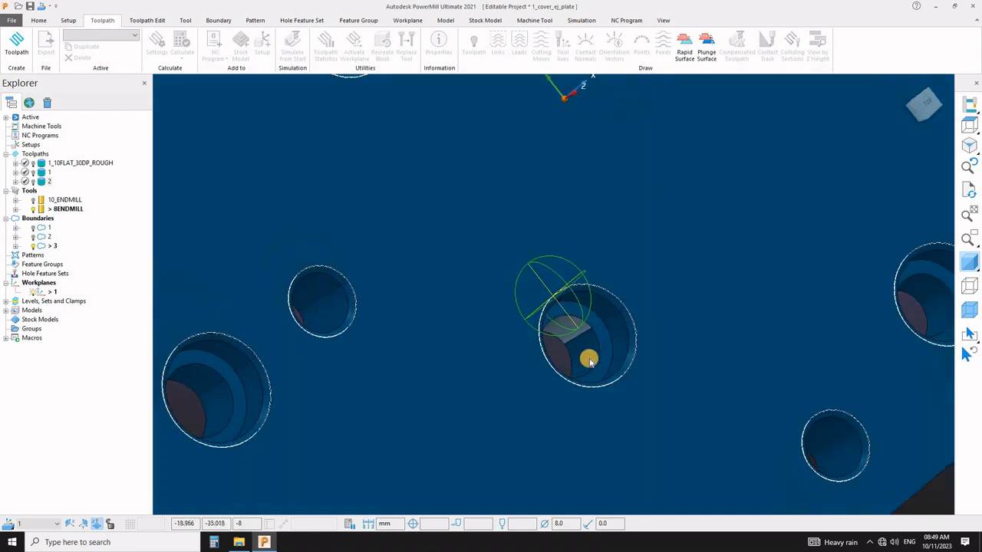
scroll(585, 360, up, 2)
scroll(591, 368, up, 2)
scroll(456, 309, down, 4)
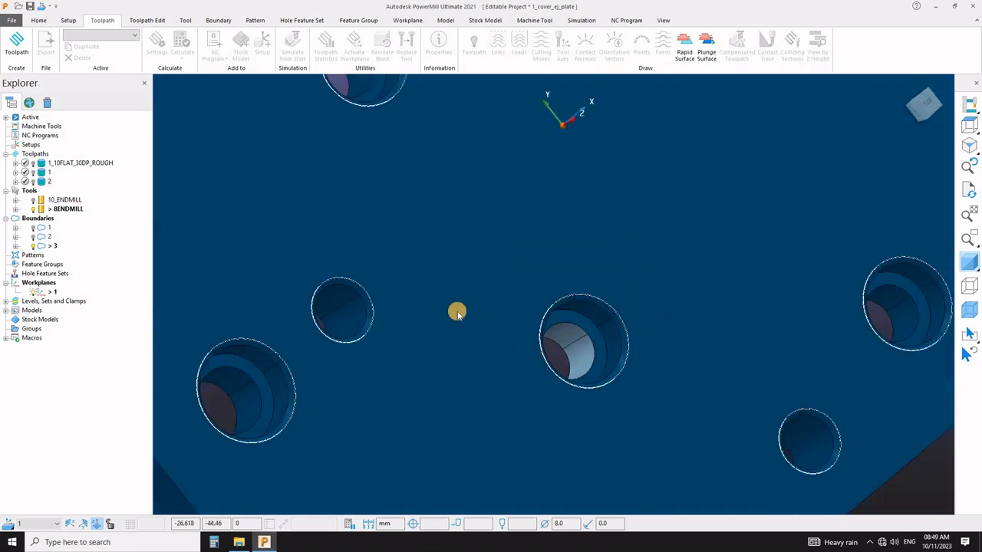
middle_drag(455, 309, 506, 306)
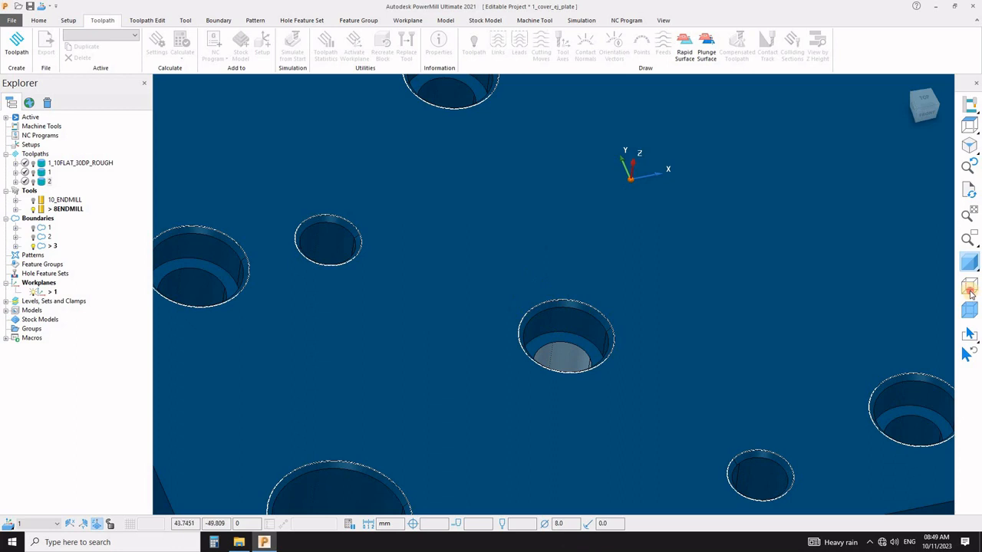
Display the plate in wireframe and measure the selected bore's diameter with a calculated Cylinder block, without keeping the block.
click(969, 289)
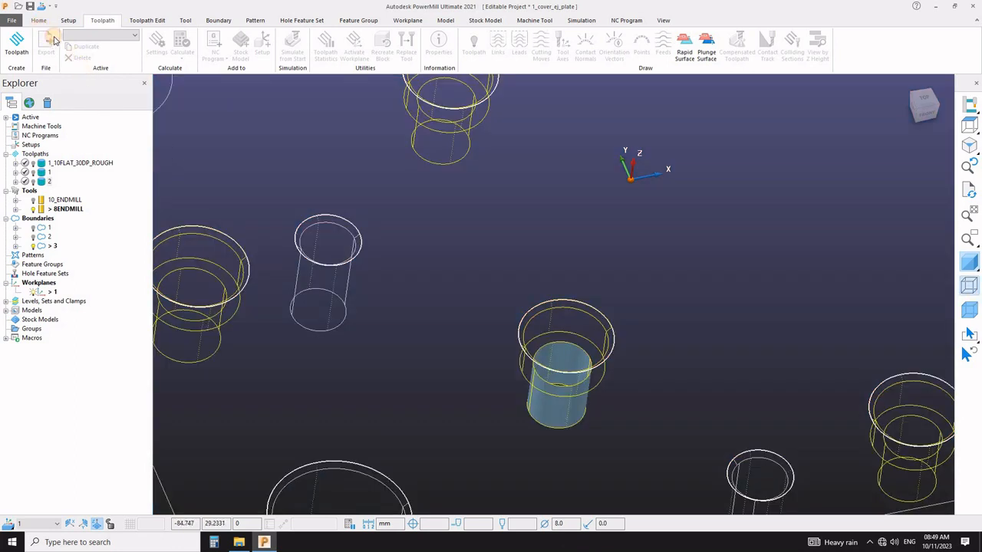
click(40, 21)
click(101, 41)
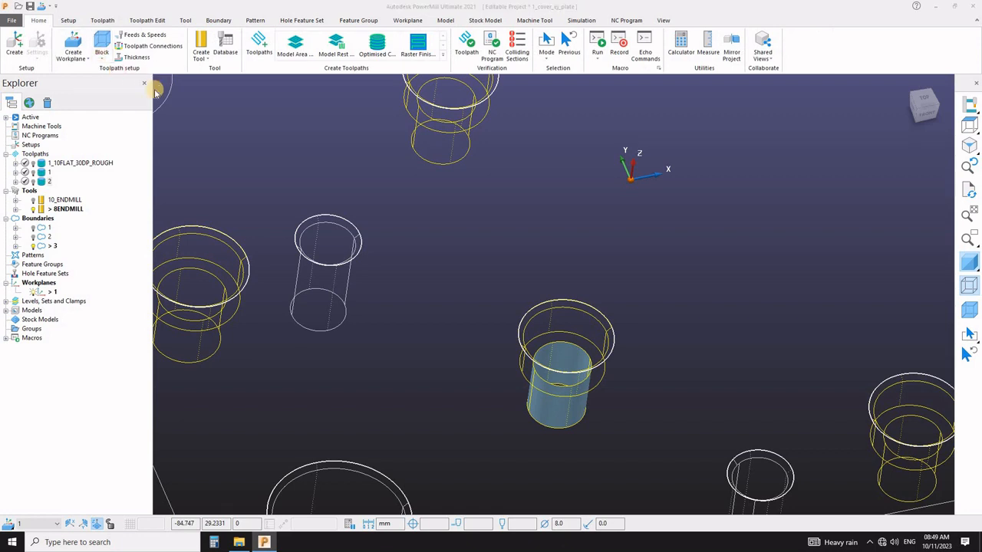
click(131, 142)
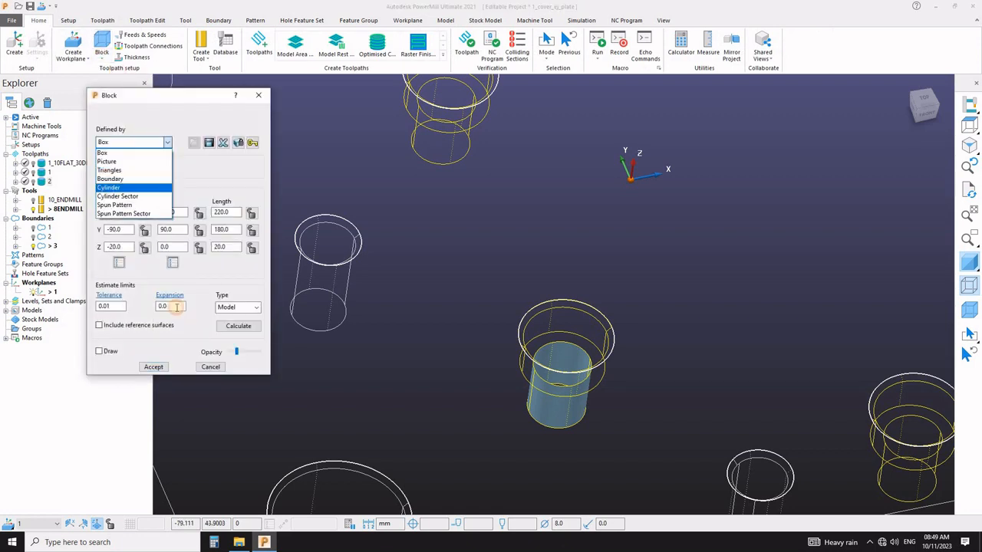
click(239, 329)
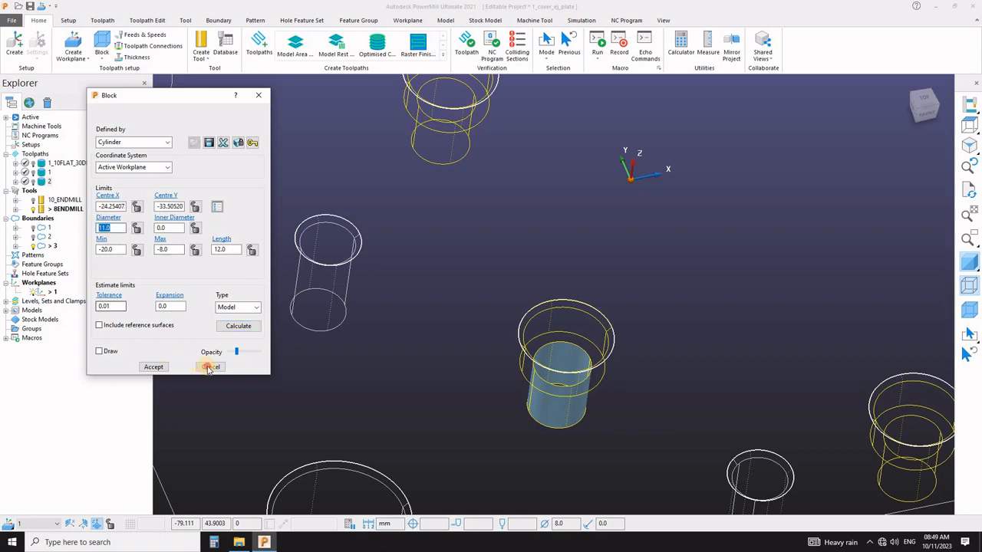
key(Escape)
Restore the shaded display of the plate without wireframe and switch to an isometric view.
scroll(500, 373, down, 6)
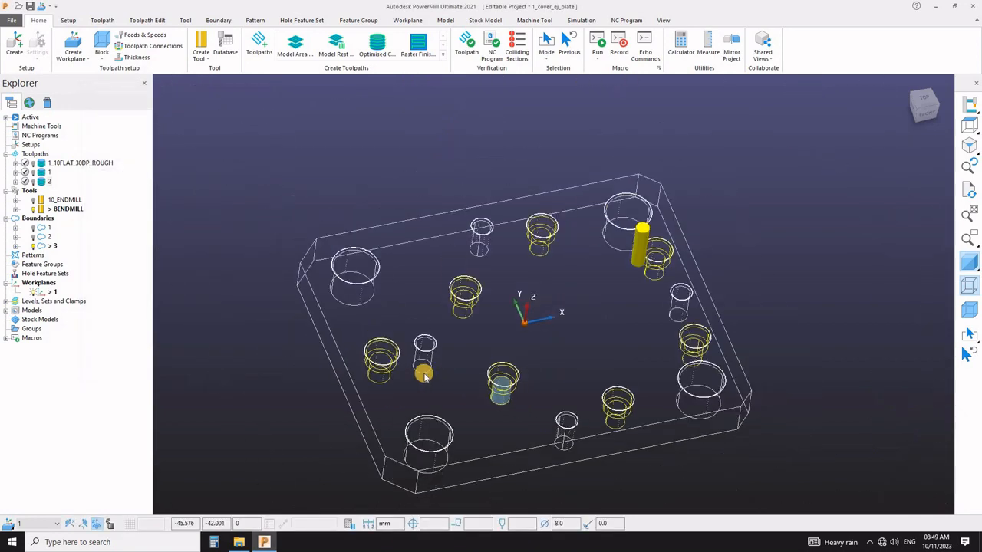
scroll(425, 373, up, 5)
key(F3)
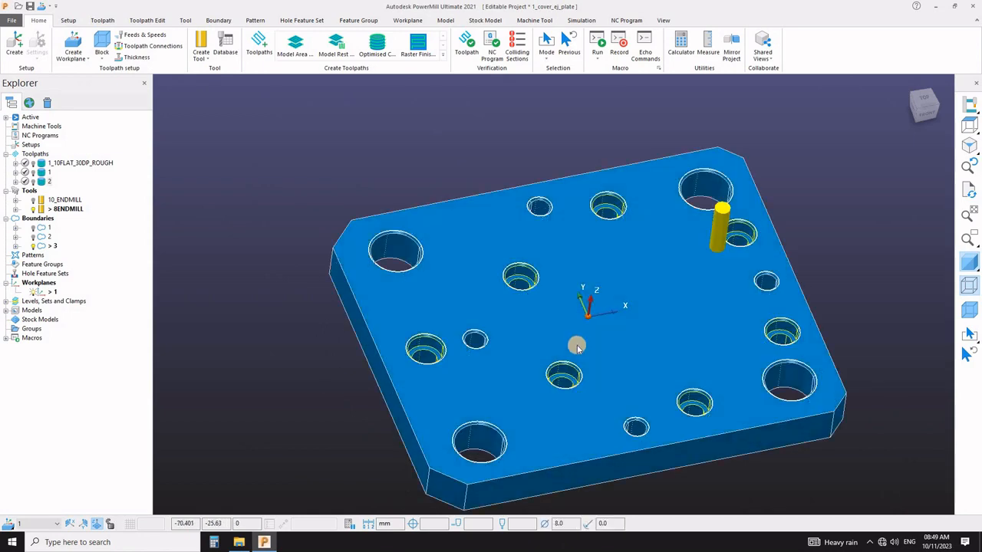
middle_drag(581, 349, 537, 345)
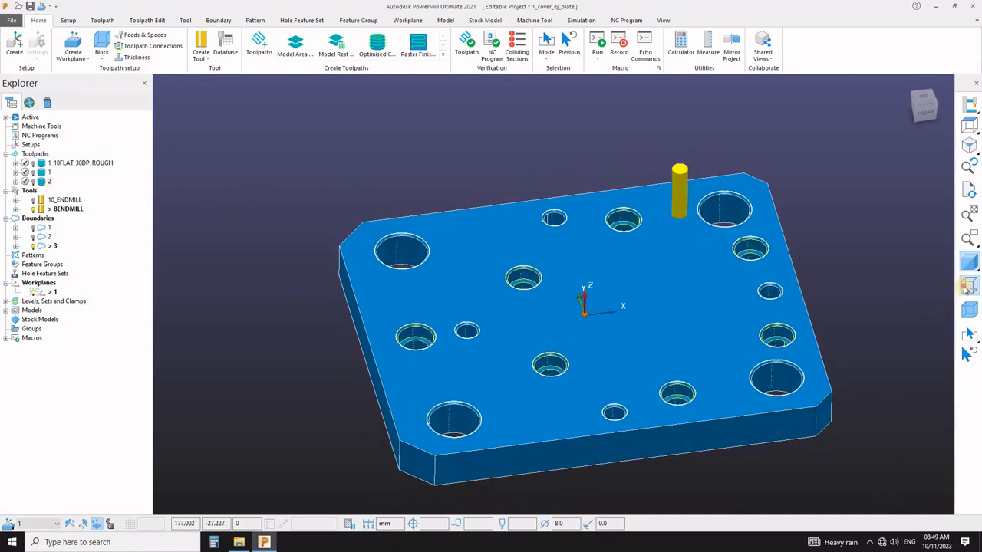
click(964, 163)
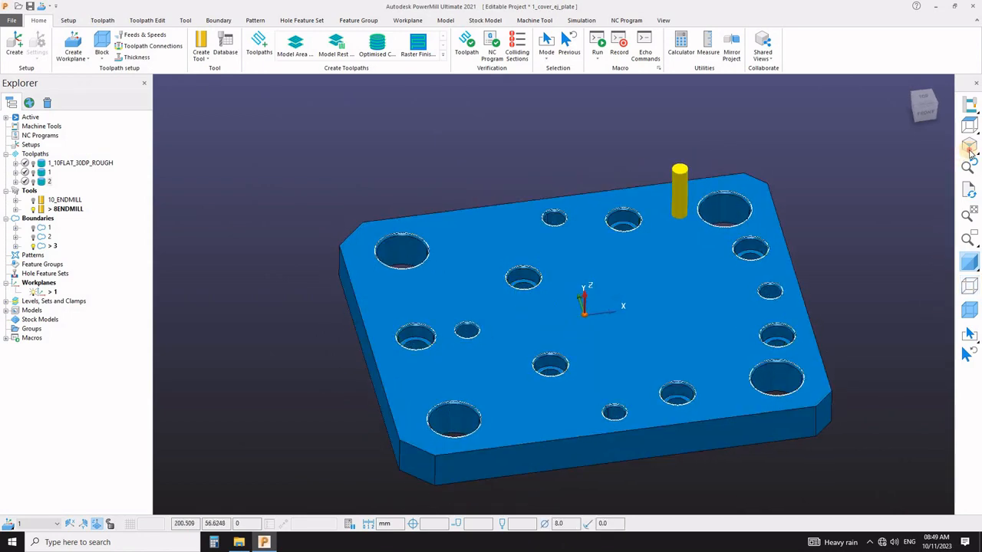
click(969, 147)
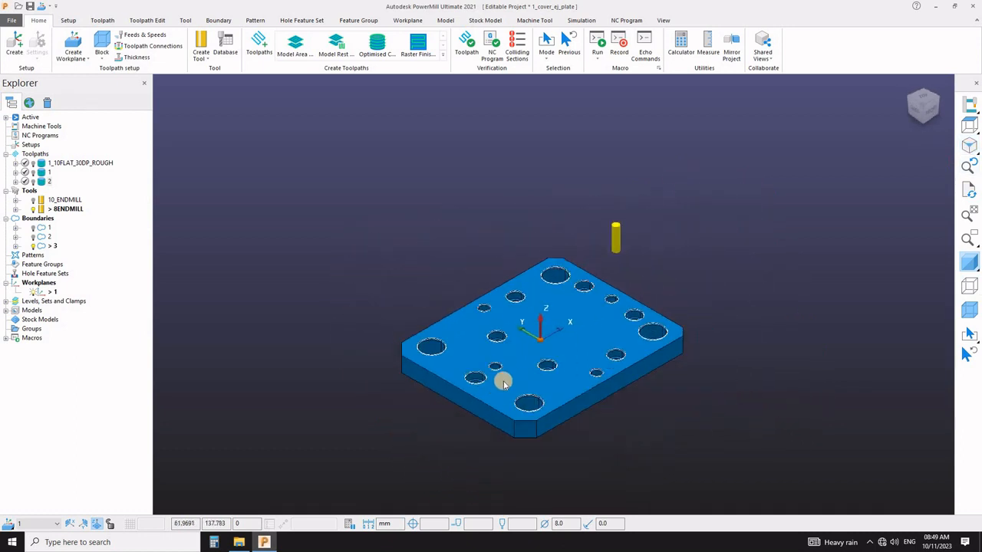
scroll(503, 383, up, 3)
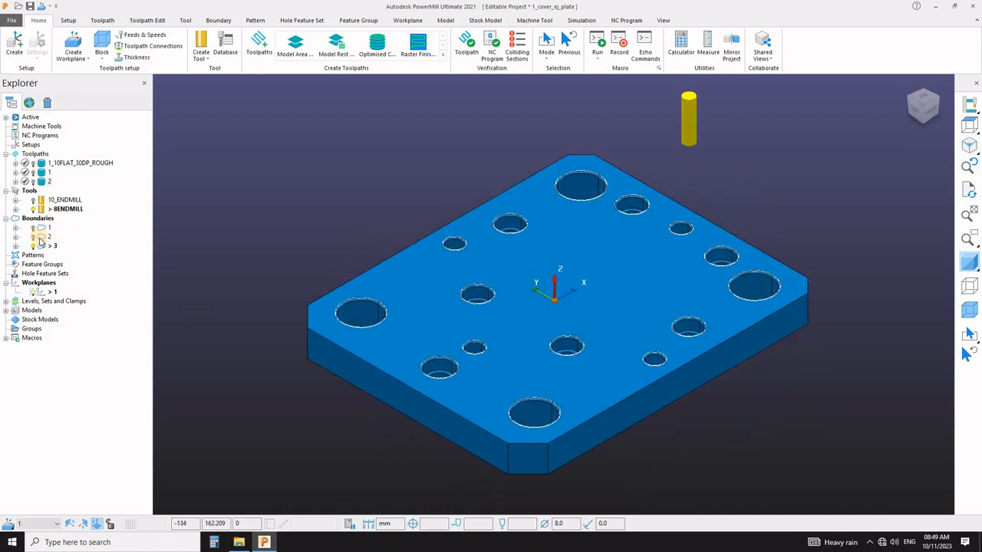
Deactivate boundary 3 and reactivate toolpath 2 to inspect its cutting moves inside the counterbored holes.
click(39, 246)
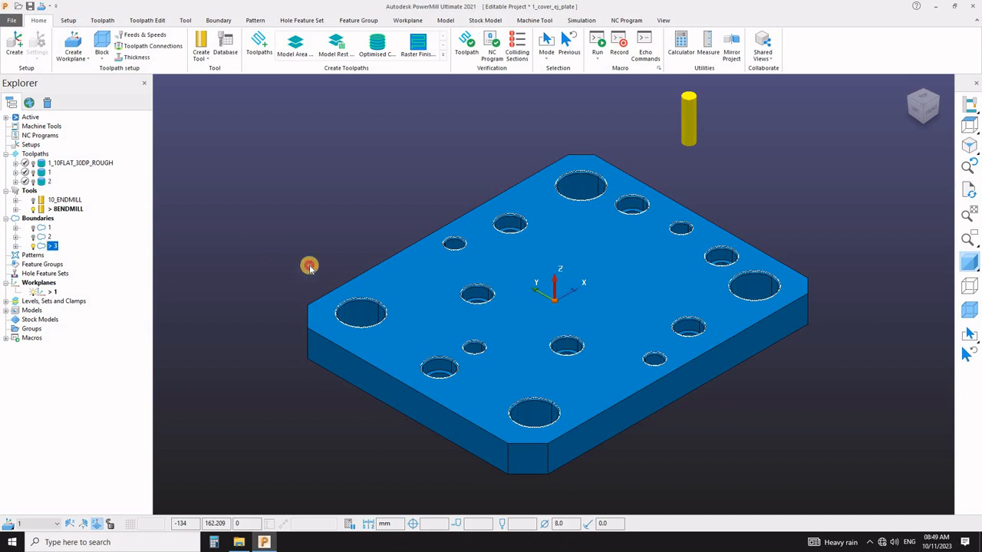
middle_drag(605, 412, 447, 314)
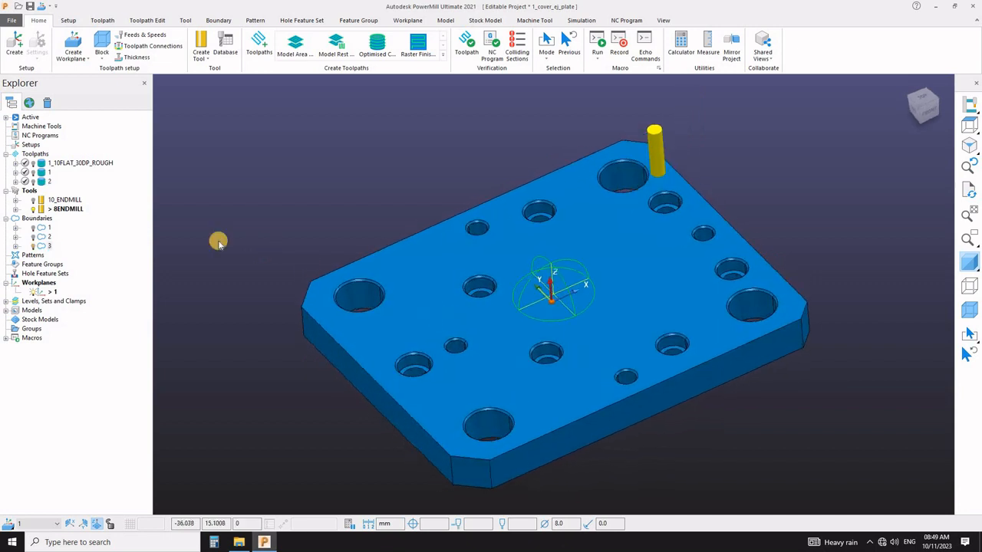
double_click(45, 182)
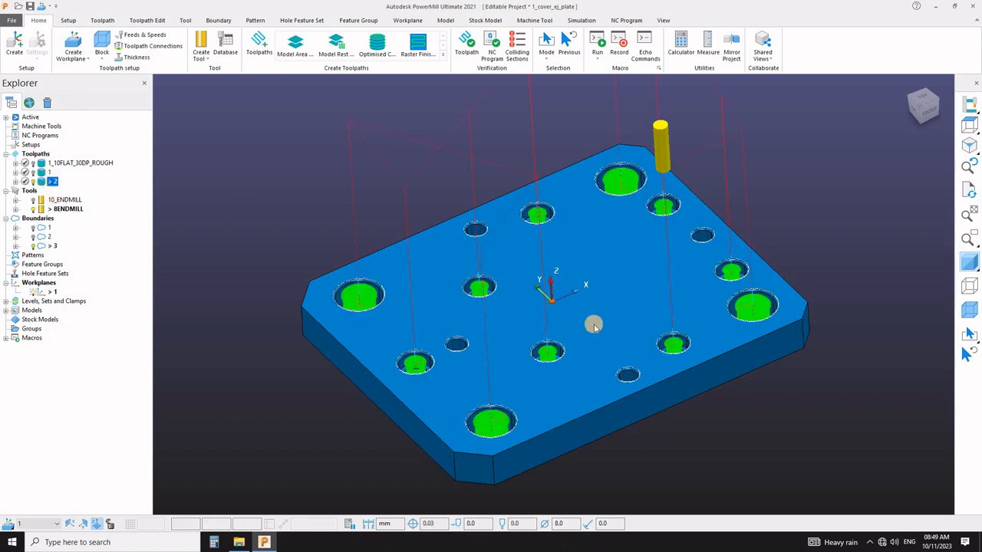
middle_drag(599, 396, 563, 386)
scroll(563, 386, up, 10)
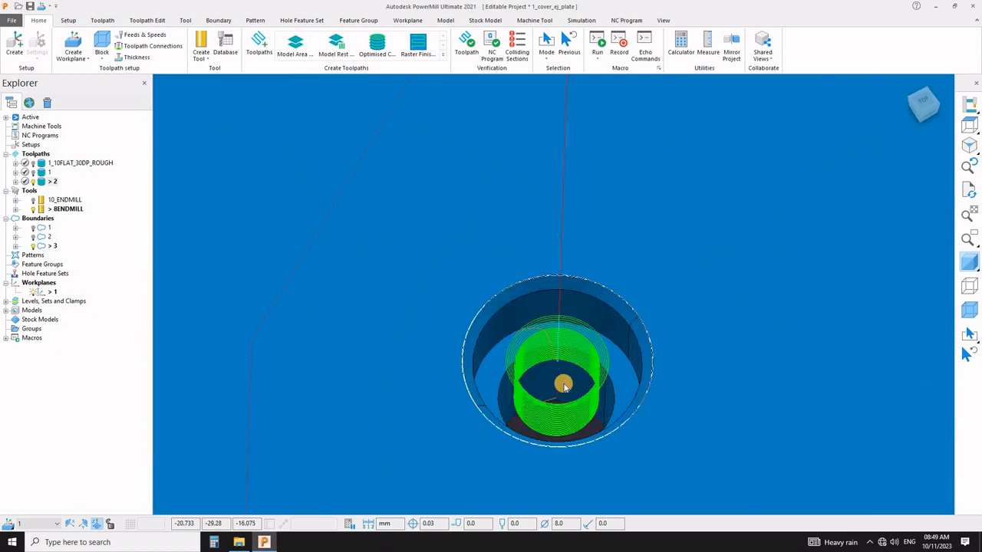
scroll(563, 387, down, 10)
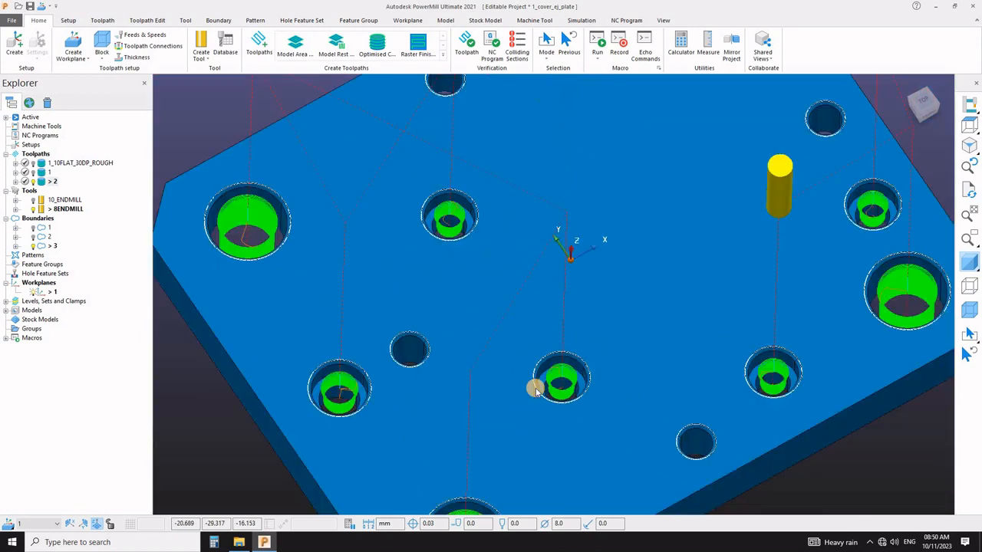
middle_drag(534, 360, 460, 399)
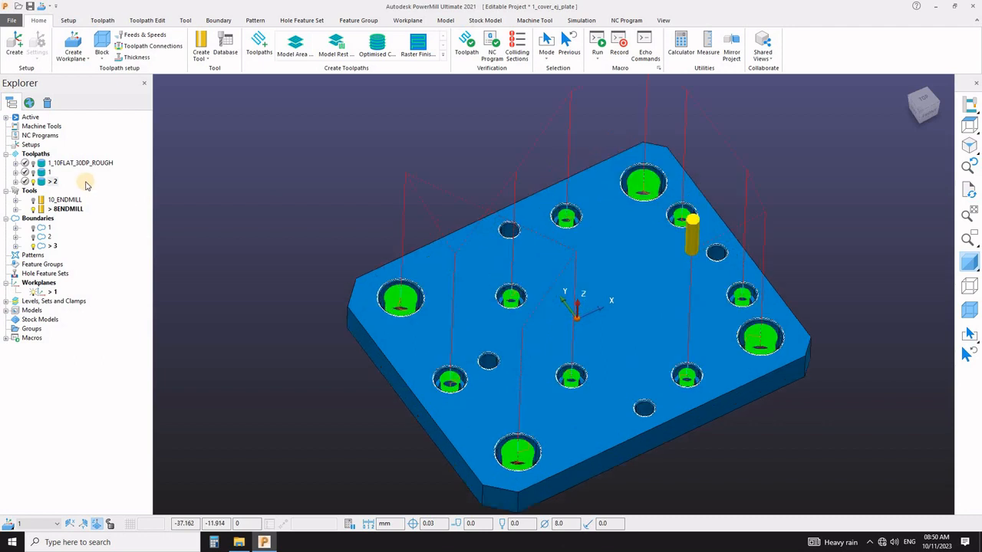
Open the Constant Z finishing settings of toolpath 2 and make them editable.
right_click(61, 249)
click(69, 222)
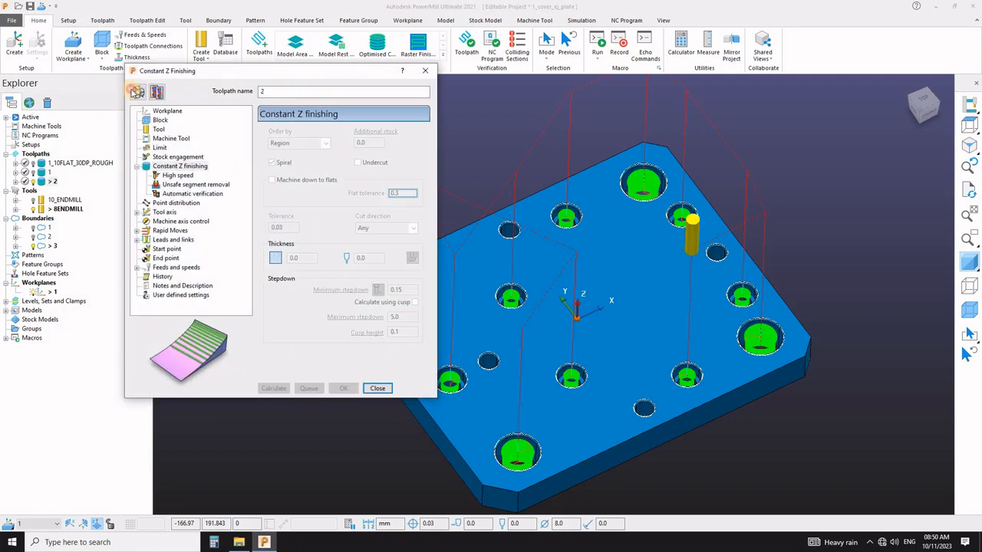
click(137, 91)
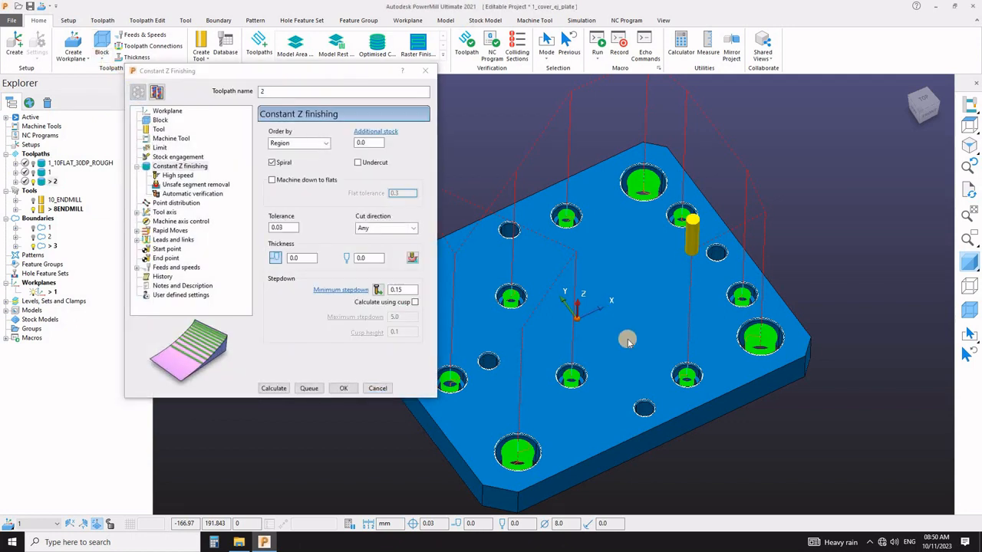
Calculate the block from the plate's underside face and lock its minimum Z at -20.
click(102, 45)
middle_drag(611, 390, 499, 291)
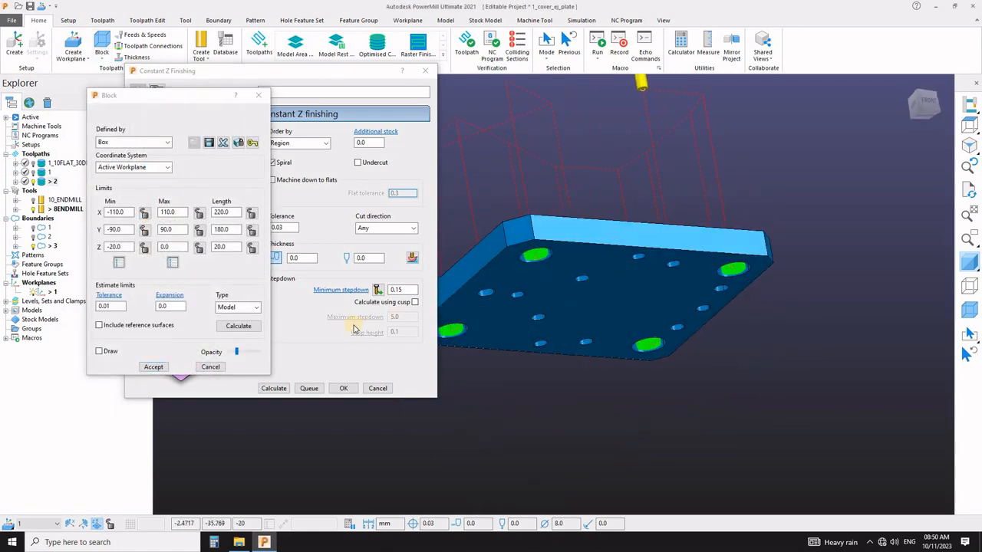
click(239, 326)
middle_drag(653, 438, 574, 314)
middle_drag(662, 366, 650, 311)
scroll(655, 308, down, 3)
scroll(652, 311, up, 4)
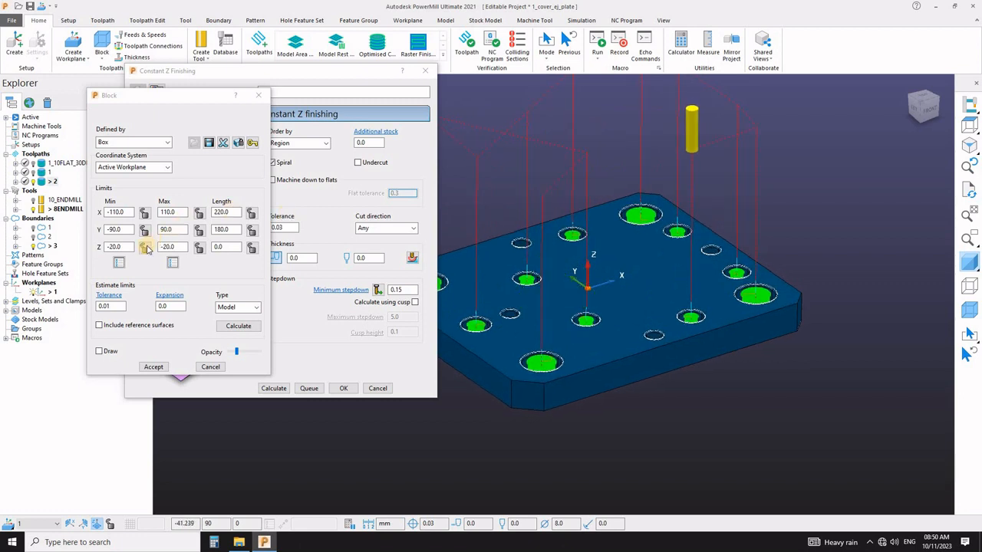
click(145, 248)
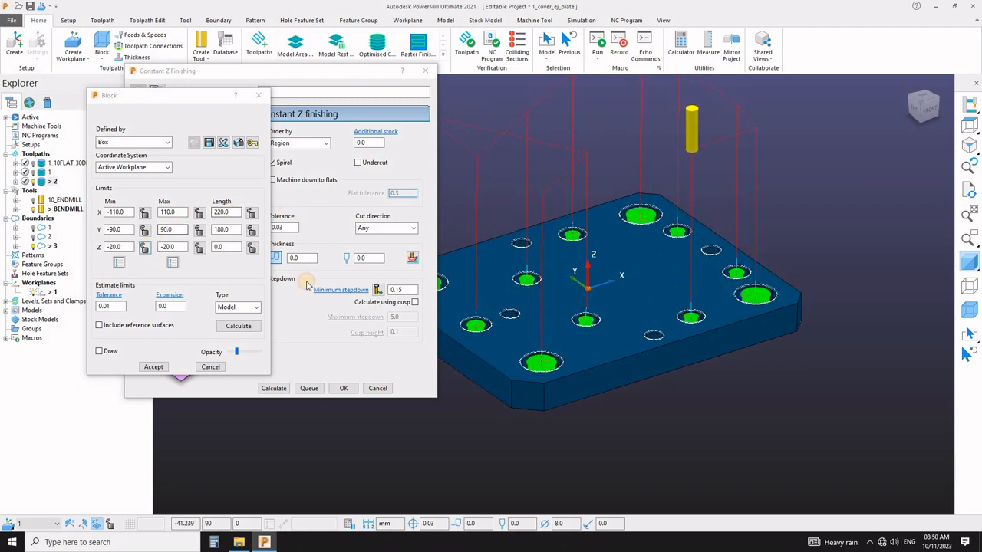
Calculate the block from the plate's upper face, lock its maximum Z at 0 and accept the block.
click(524, 335)
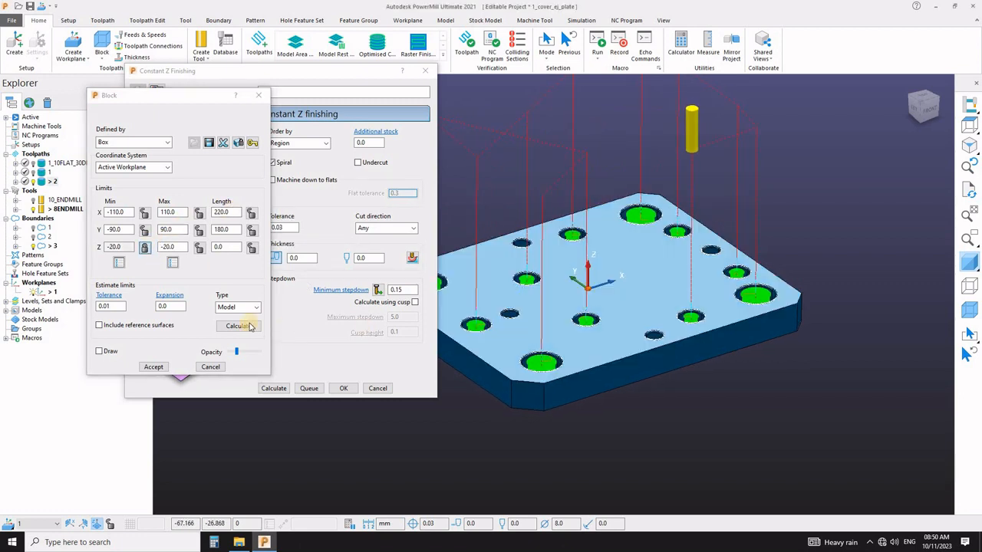
click(200, 246)
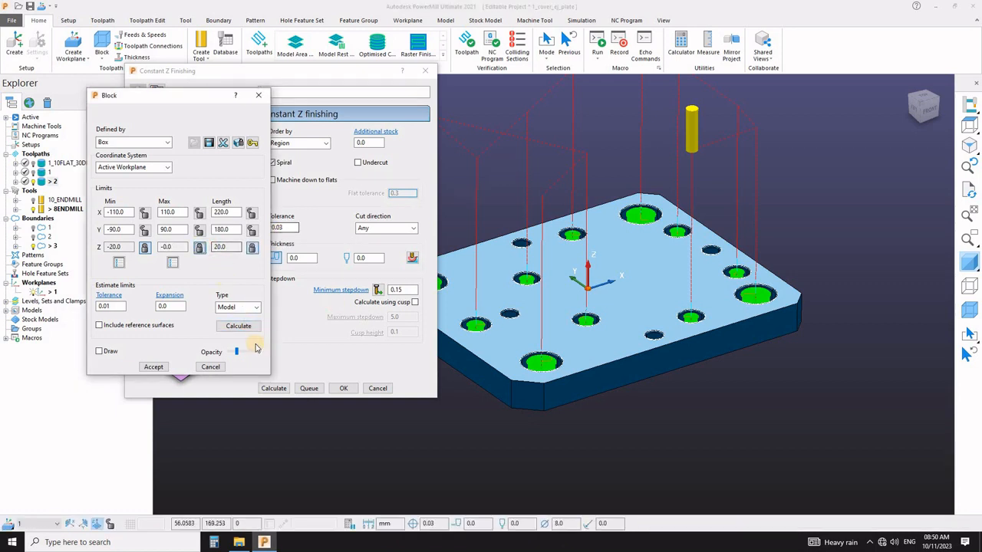
click(238, 327)
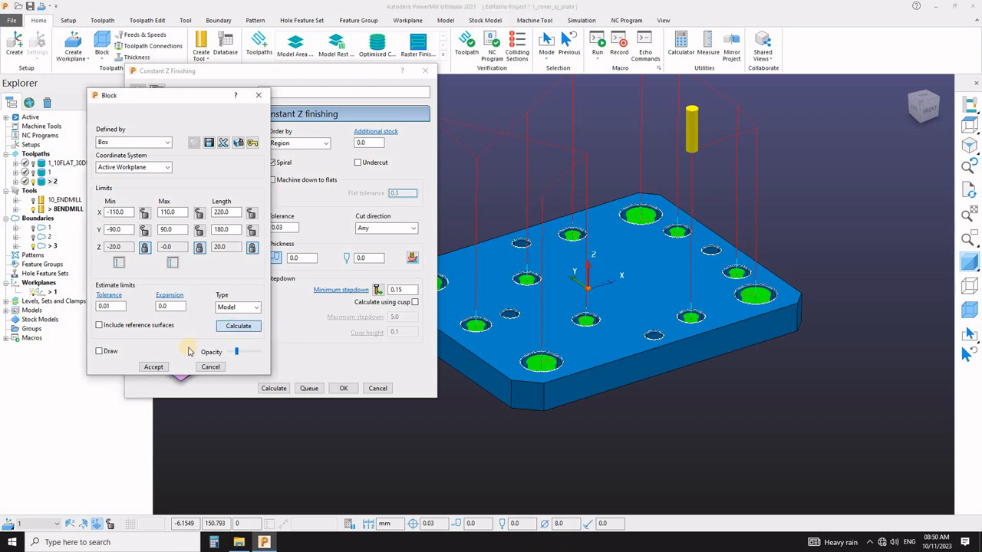
click(157, 367)
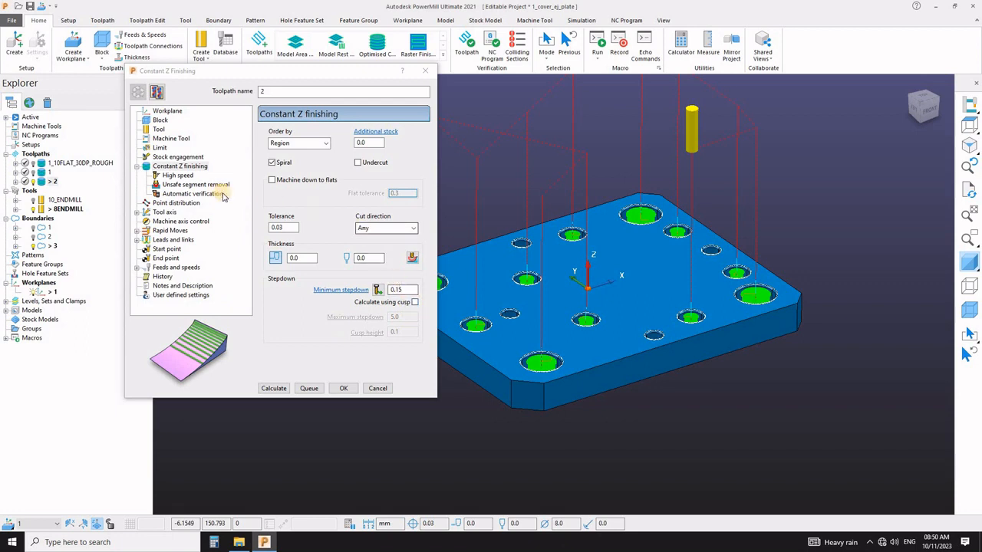
Turn off the removal of unsafe segments smaller than the threshold and recalculate toolpath 2.
click(178, 175)
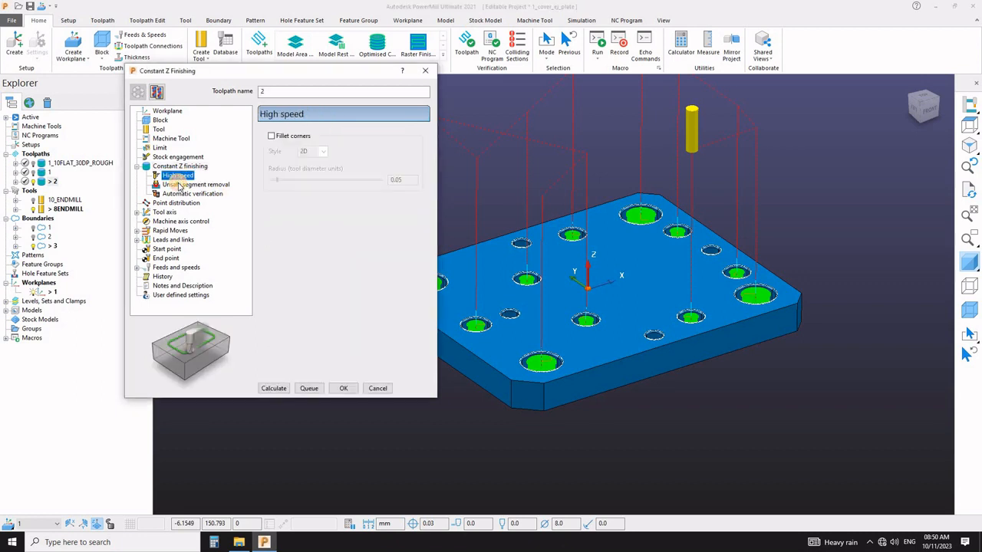
click(181, 184)
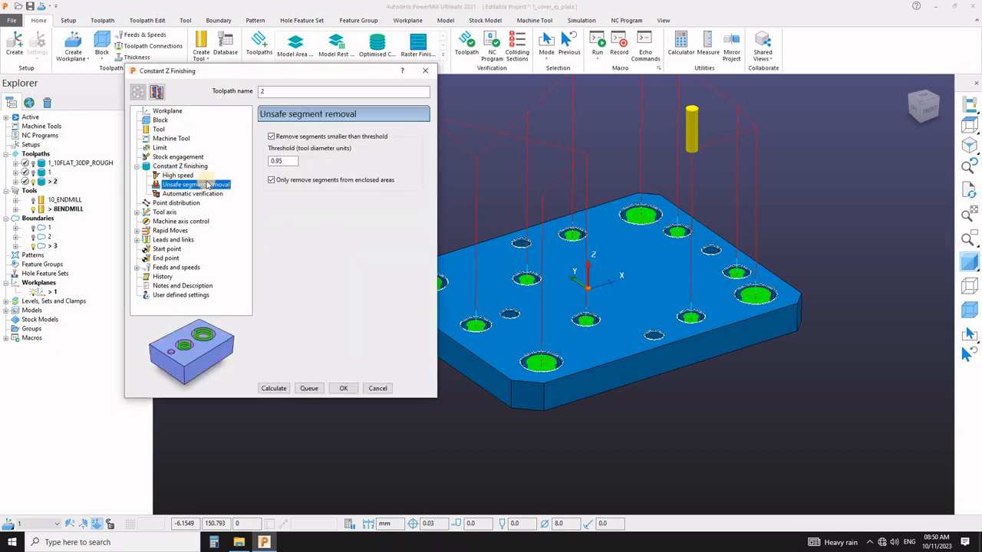
click(271, 137)
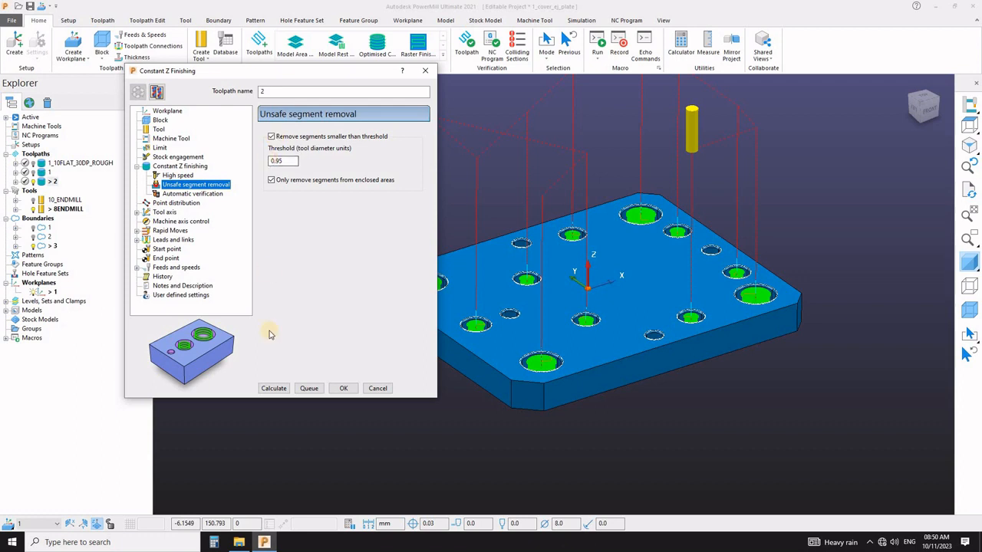
click(274, 388)
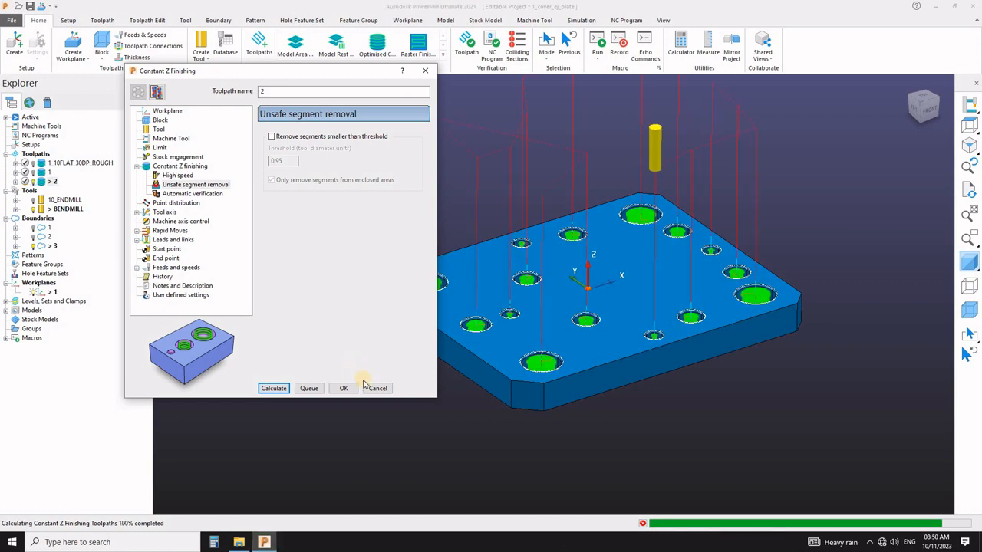
click(377, 389)
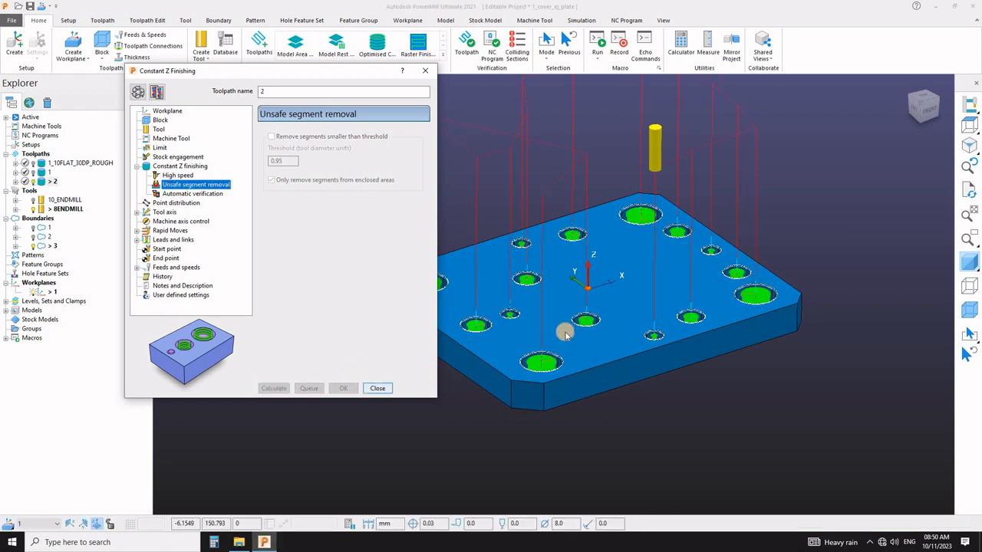
Rename toolpath 2 as 1A_8FLAT_ROUGH (CORRECT PROGRAM) and widen the explorer to fit the full name.
middle_drag(556, 441, 609, 333)
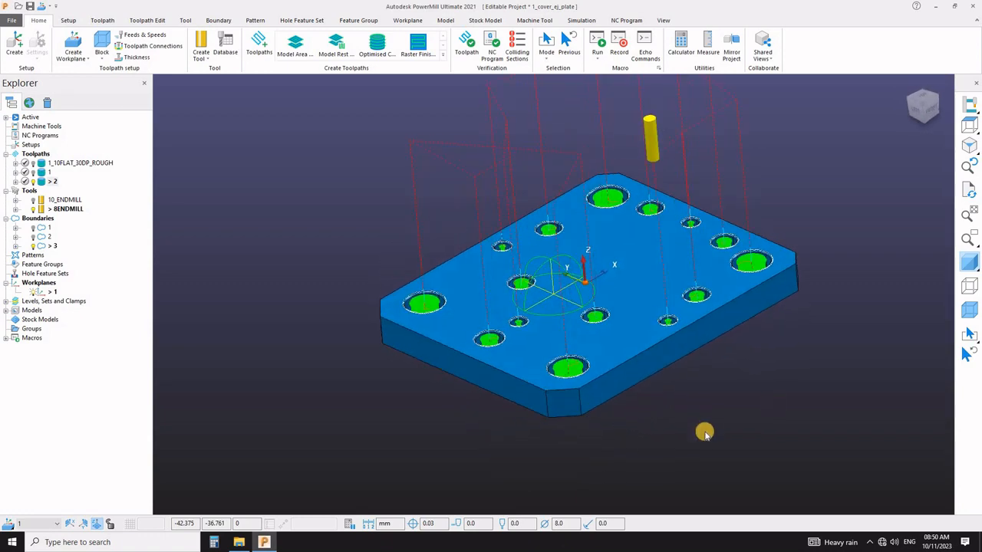
middle_drag(703, 433, 537, 344)
scroll(570, 331, up, 3)
scroll(563, 339, down, 2)
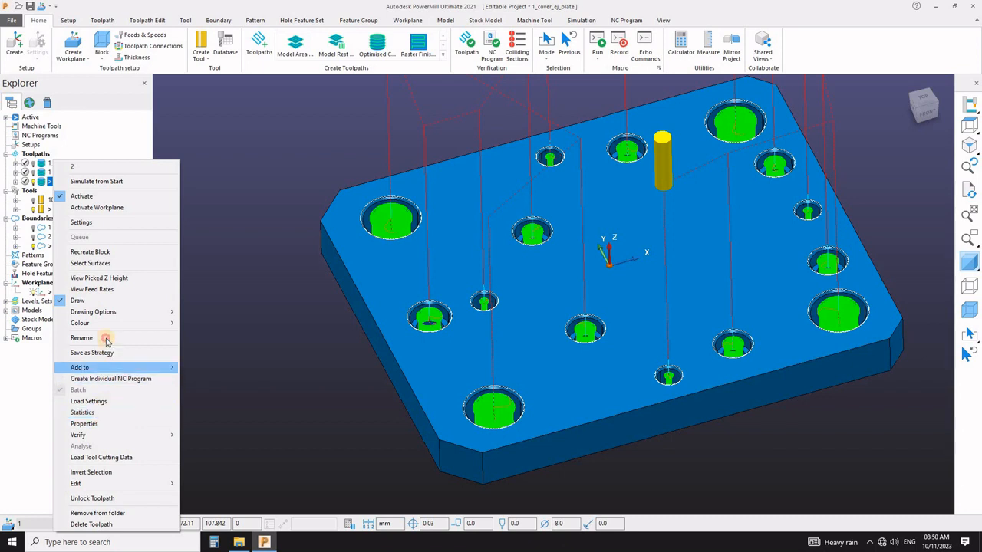
click(81, 338)
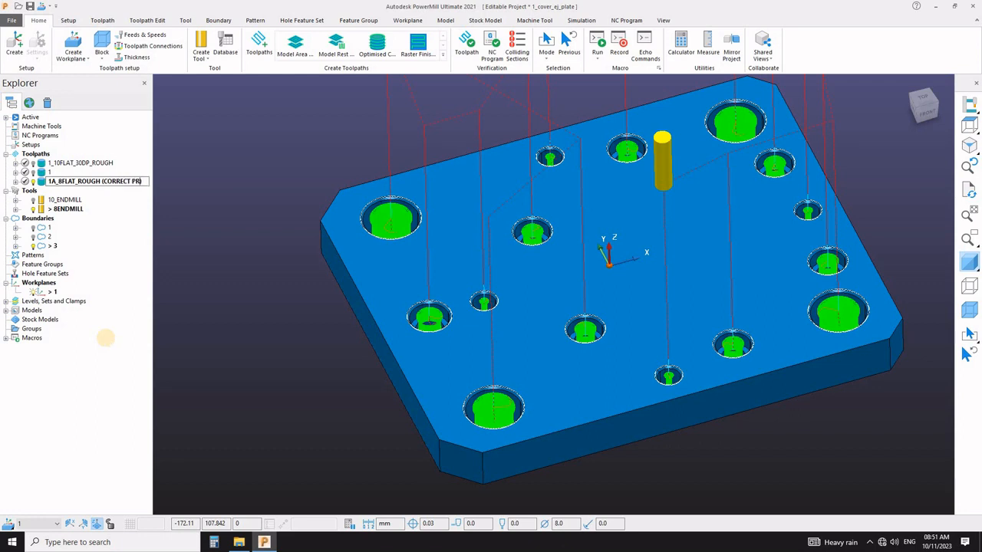
text(RA)
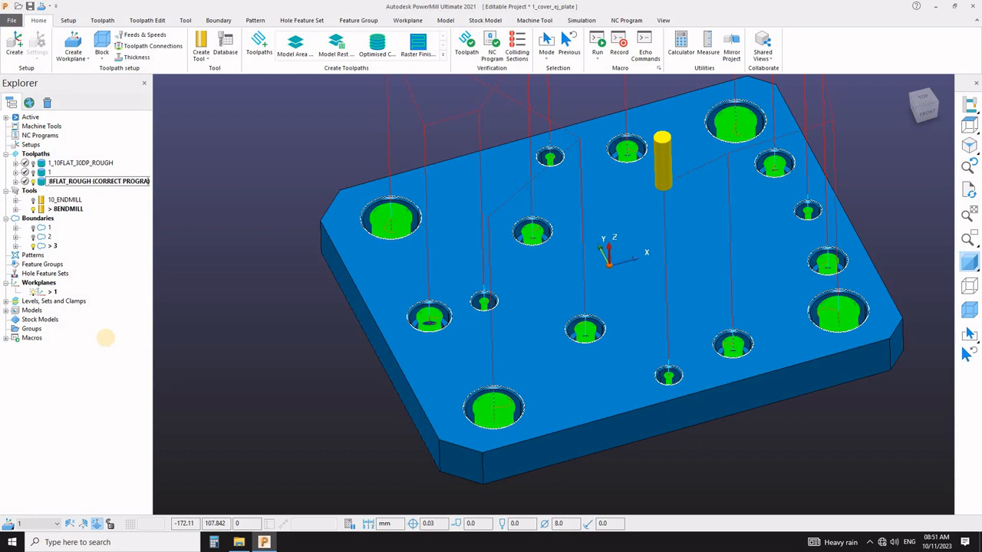
text(M))
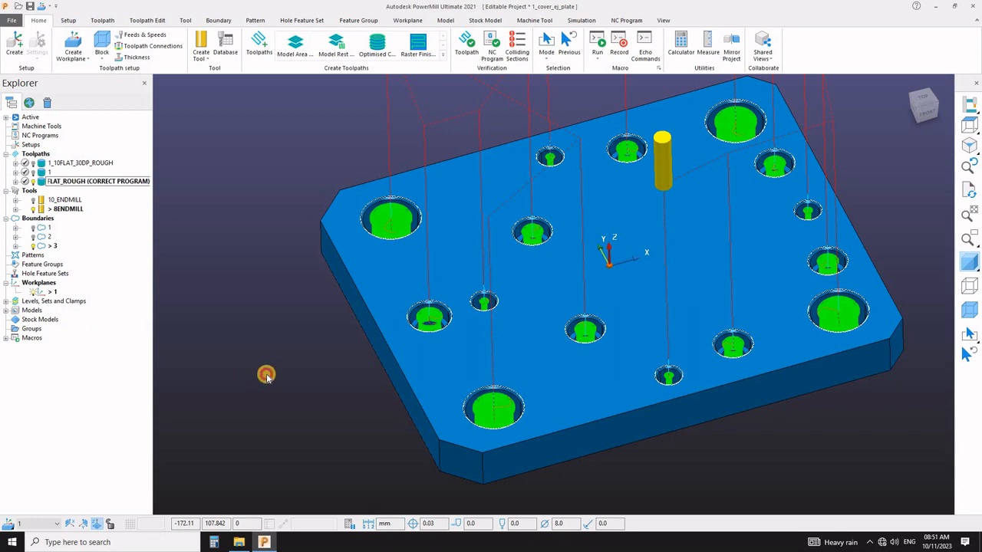
click(266, 375)
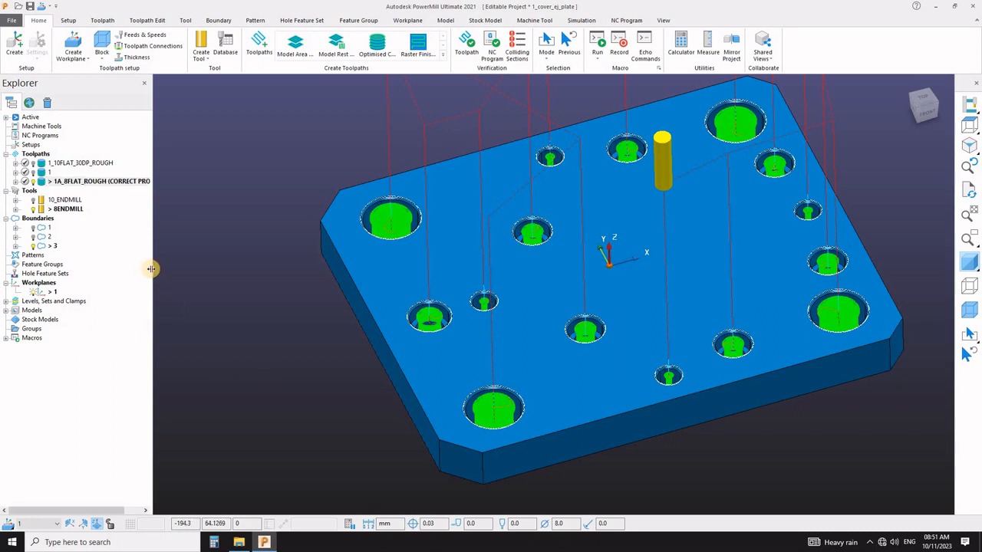
drag(151, 269, 218, 273)
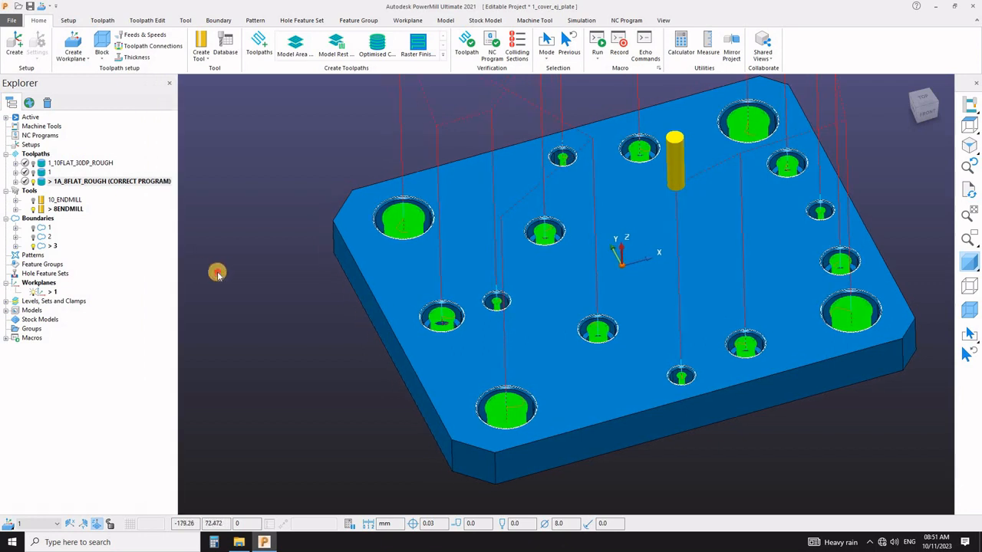
click(42, 166)
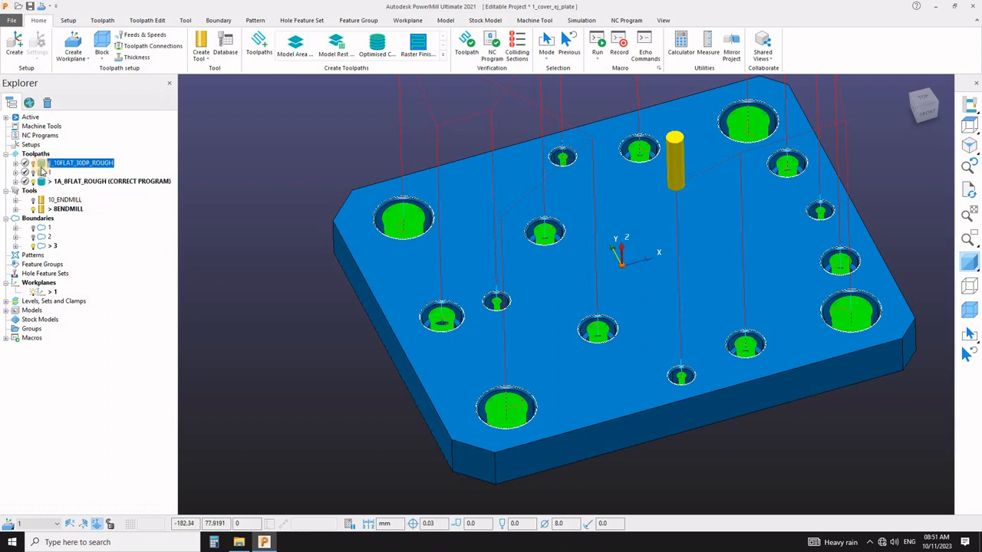
shift+click(68, 180)
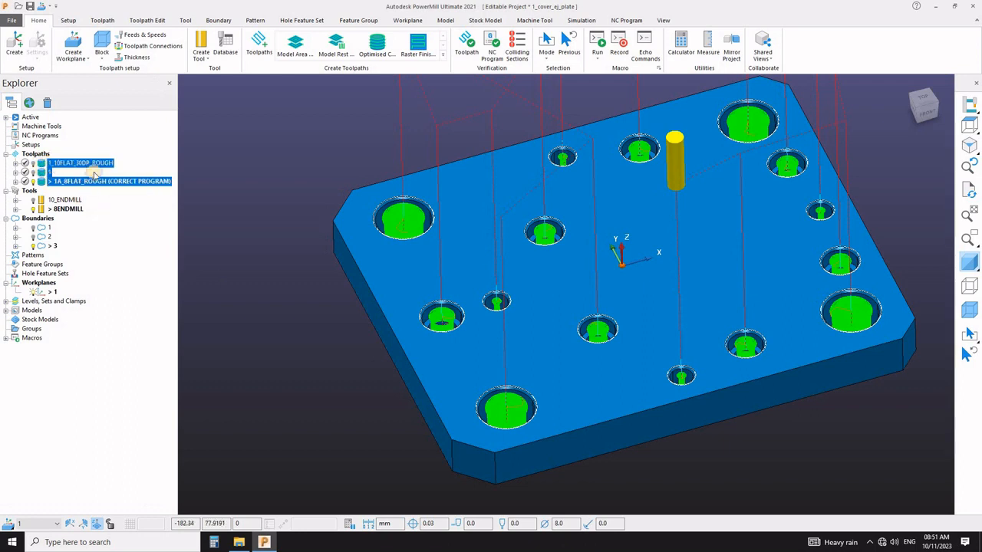
right_click(50, 169)
click(40, 137)
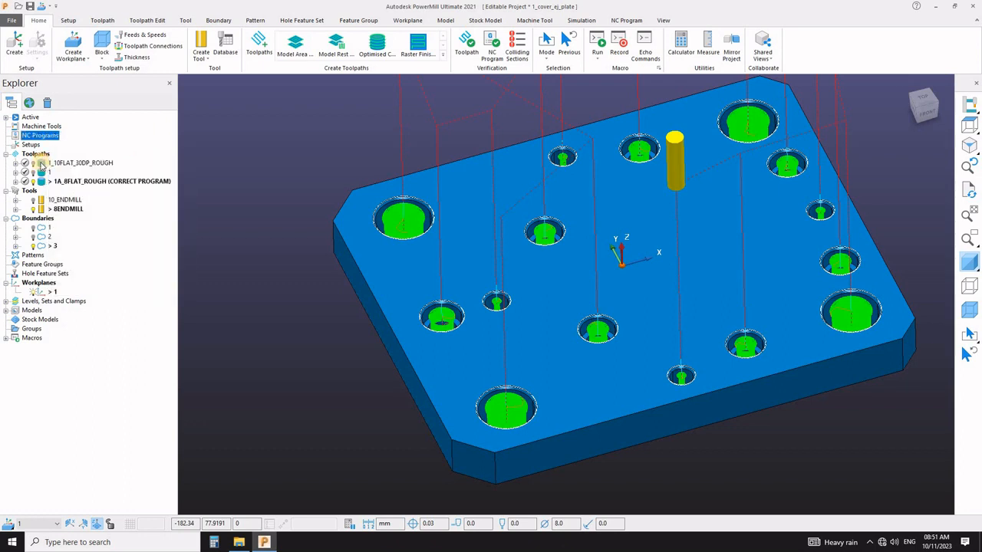
Delete the toolpaths 1_10FLAT_30DP_ROUGH and 1.
click(41, 165)
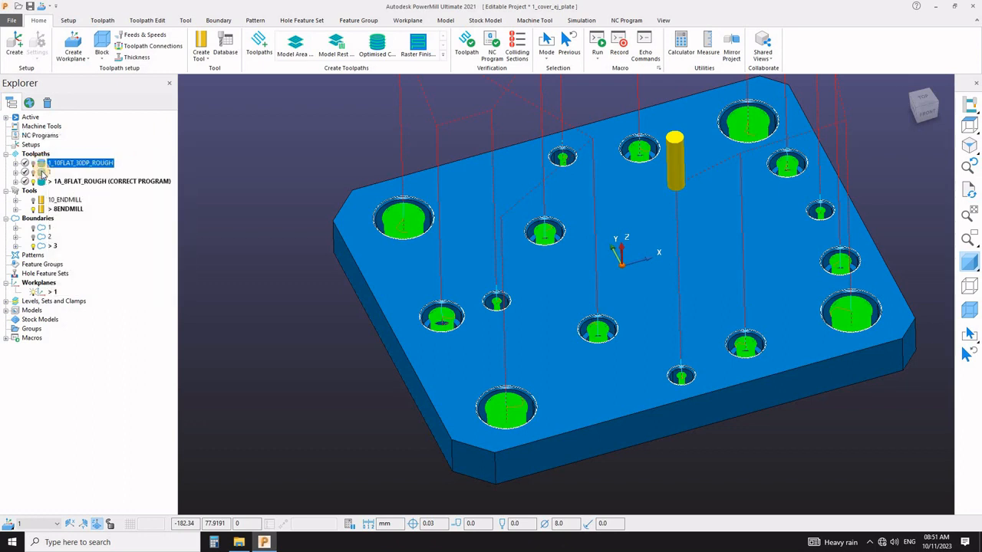
shift+click(50, 172)
right_click(59, 168)
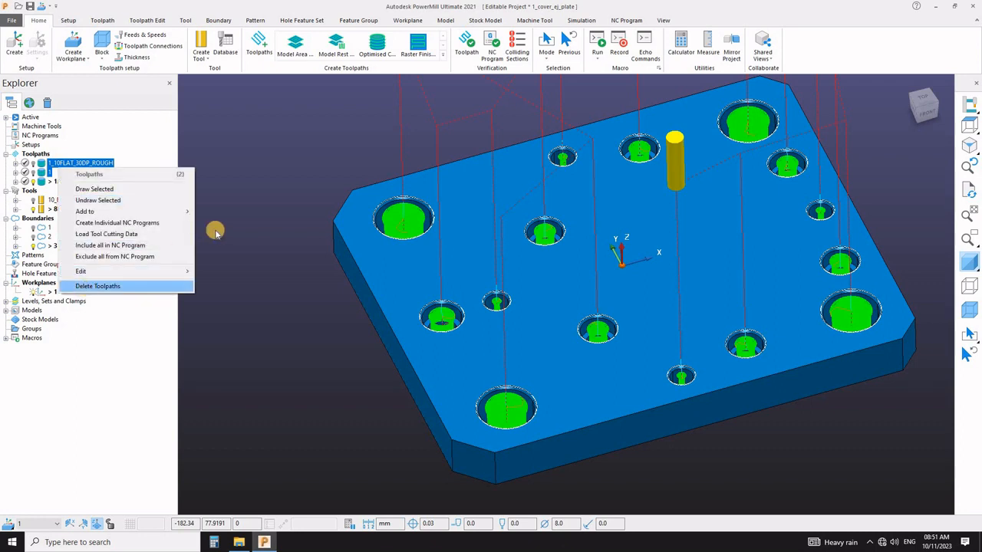
key(Return)
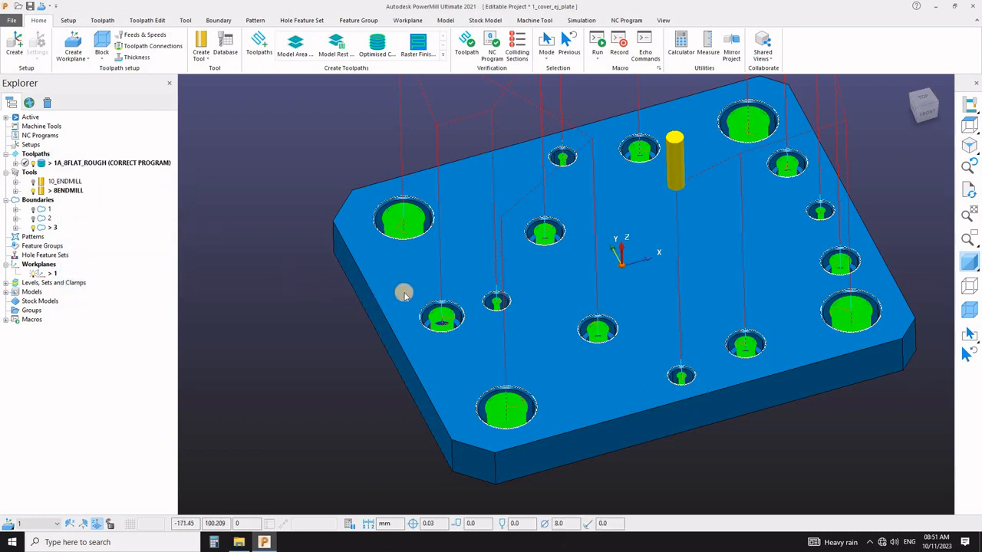
Deactivate the toolpath 1A_8FLAT_ROUGH (CORRECT PROGRAM) and boundary 3 to clear them from the plate.
middle_drag(434, 266, 451, 299)
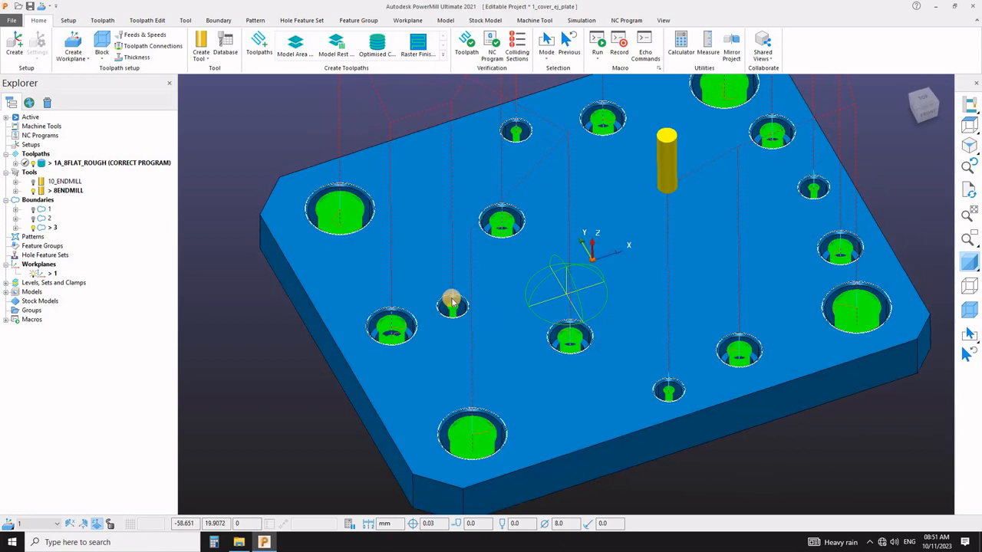
scroll(452, 292, down, 5)
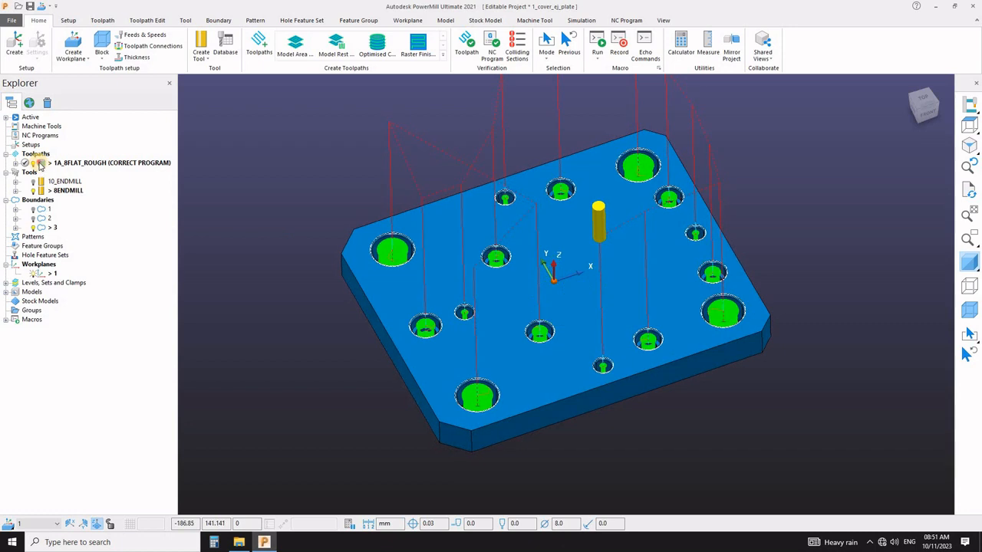
click(39, 163)
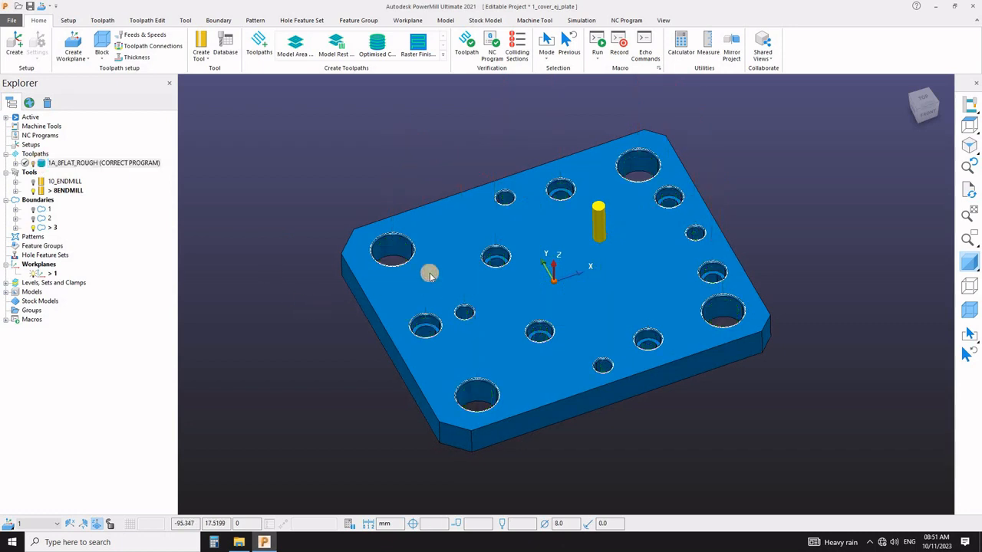
middle_drag(364, 261, 351, 254)
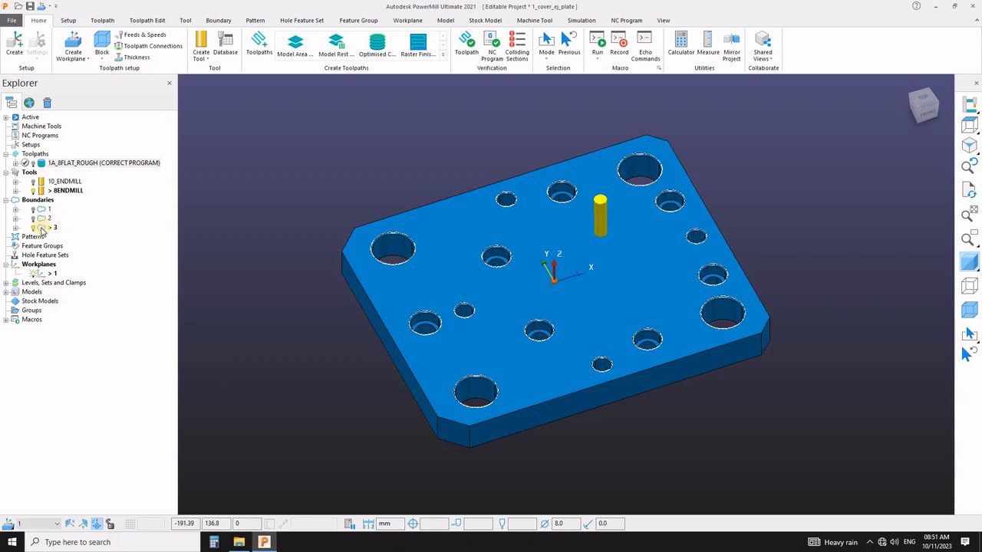
click(42, 228)
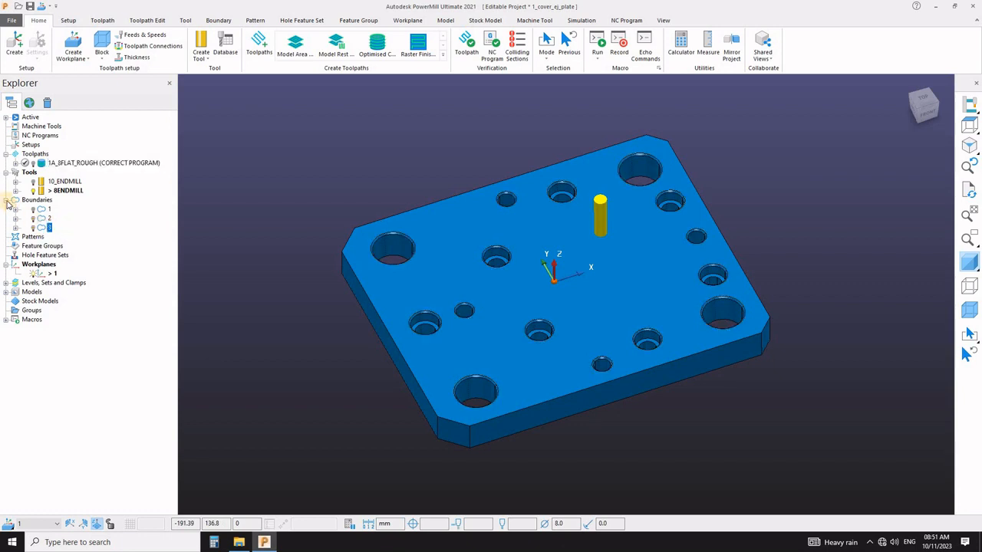
Deactivate the 8ENDMILL tool with the boundary and tool groups collapsed, and show the plate in isometric view.
click(7, 200)
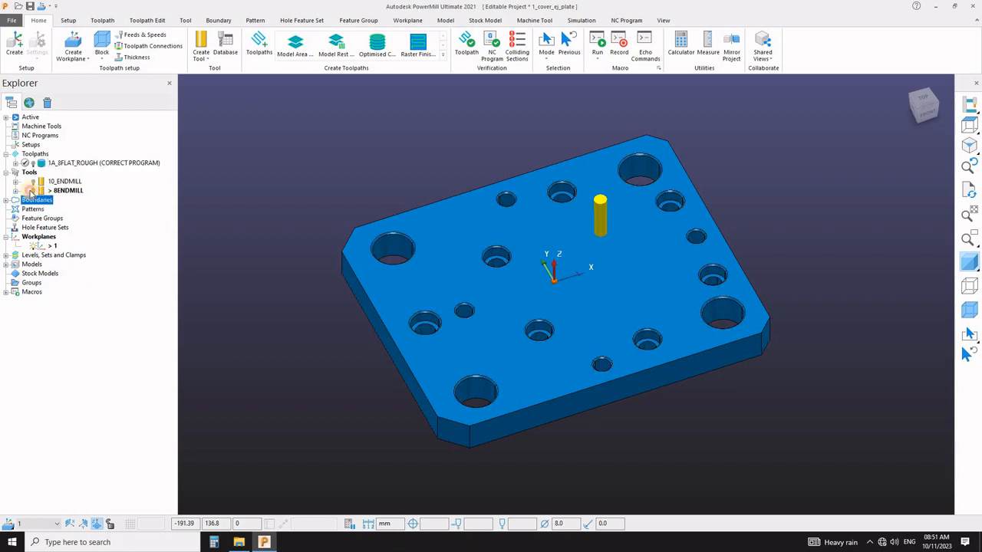
click(7, 172)
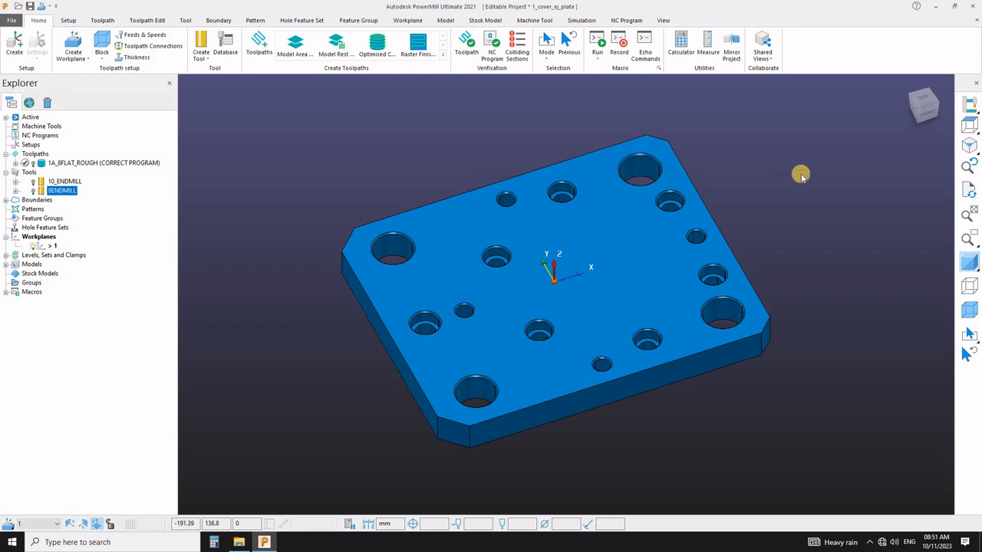
click(968, 147)
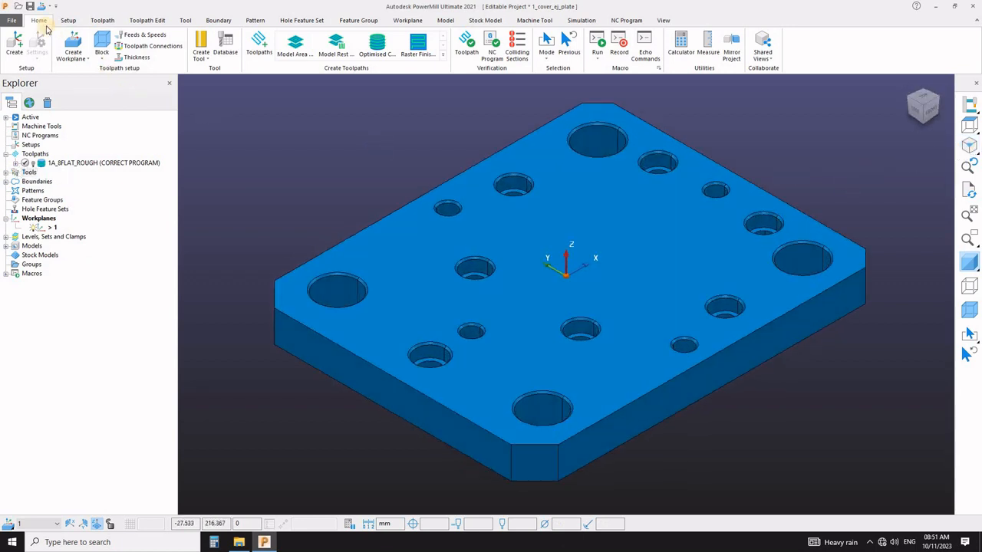